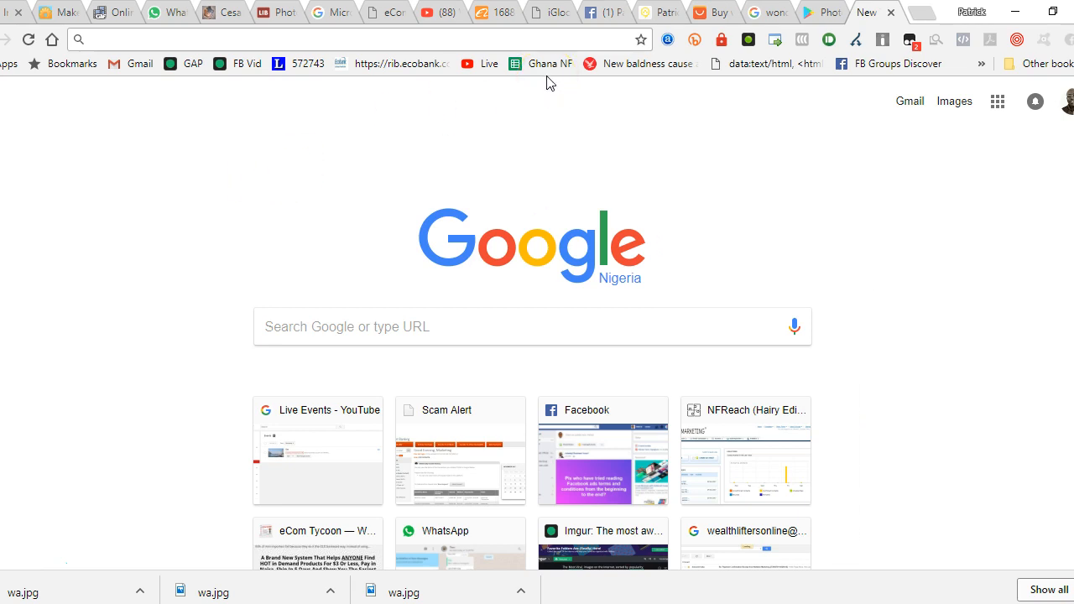
Browse the Wonder Arms listings on AliExpress and preview the product box image in the Google Images results
click(698, 12)
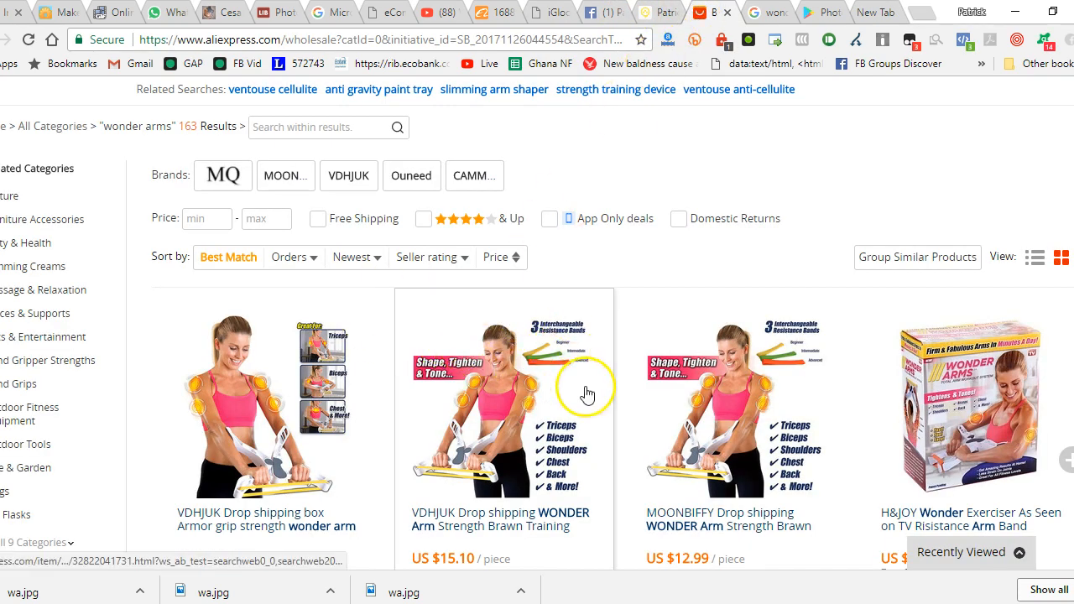
click(763, 12)
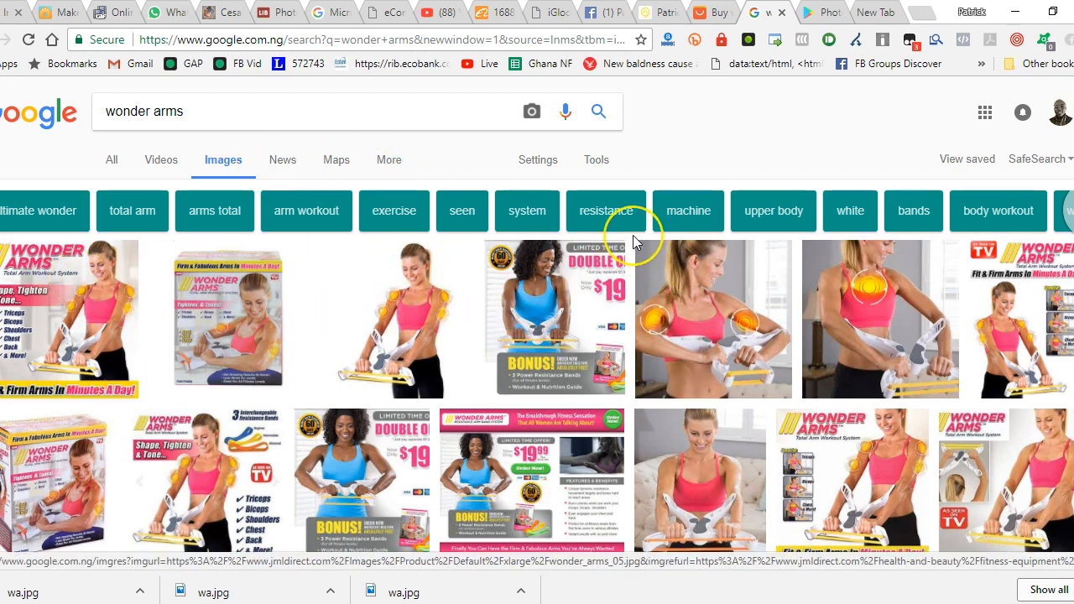
click(76, 279)
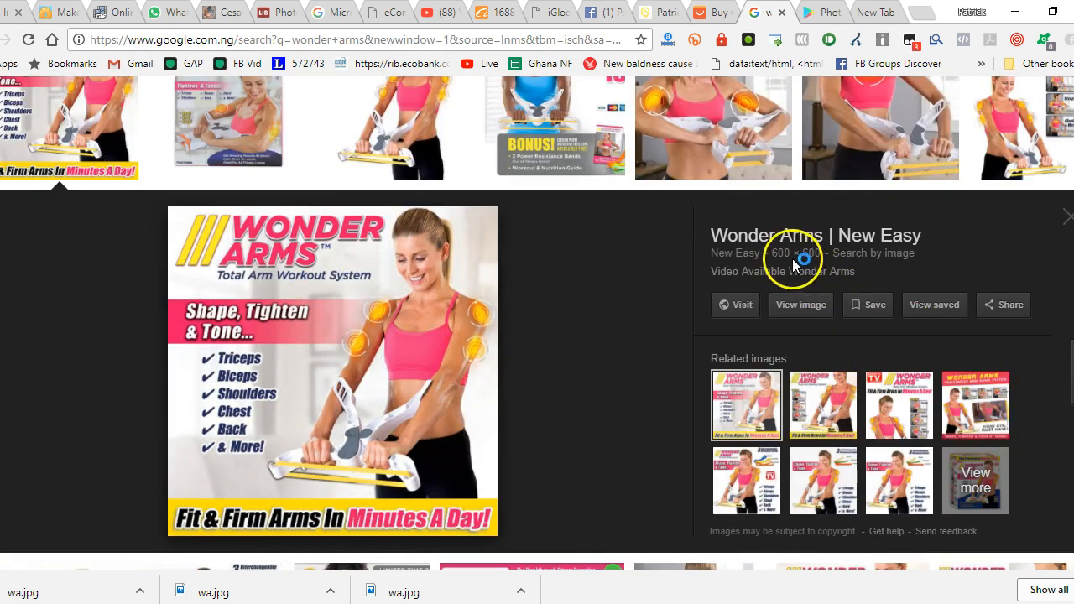
click(236, 125)
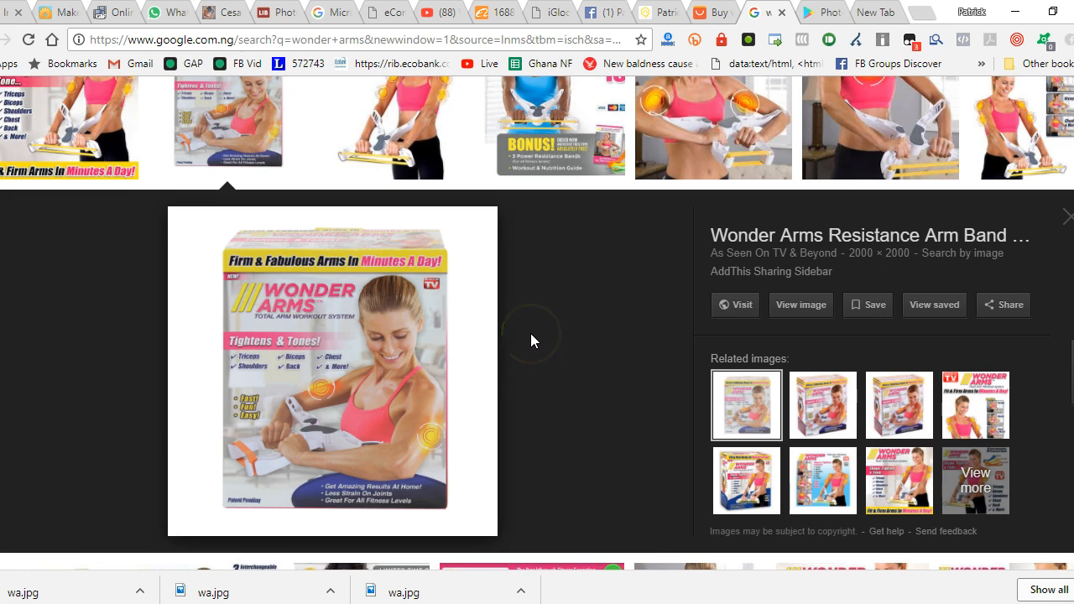
Search the web for "faststone capture", open the Download FastStone Capture page and move the capture toolbar over the page
key(ctrl+t)
text(fas)
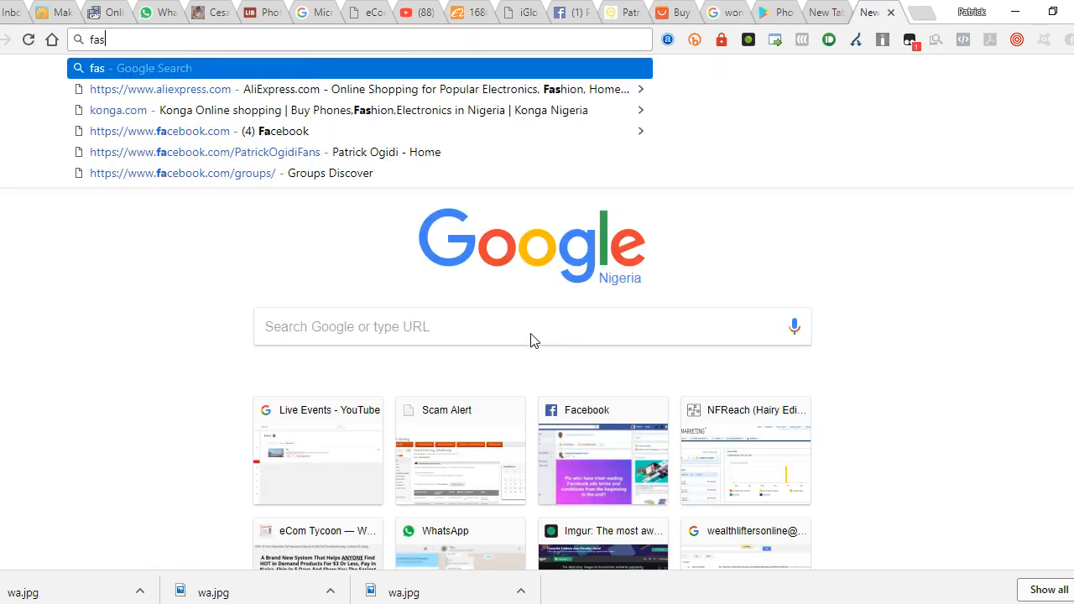
text(tsto)
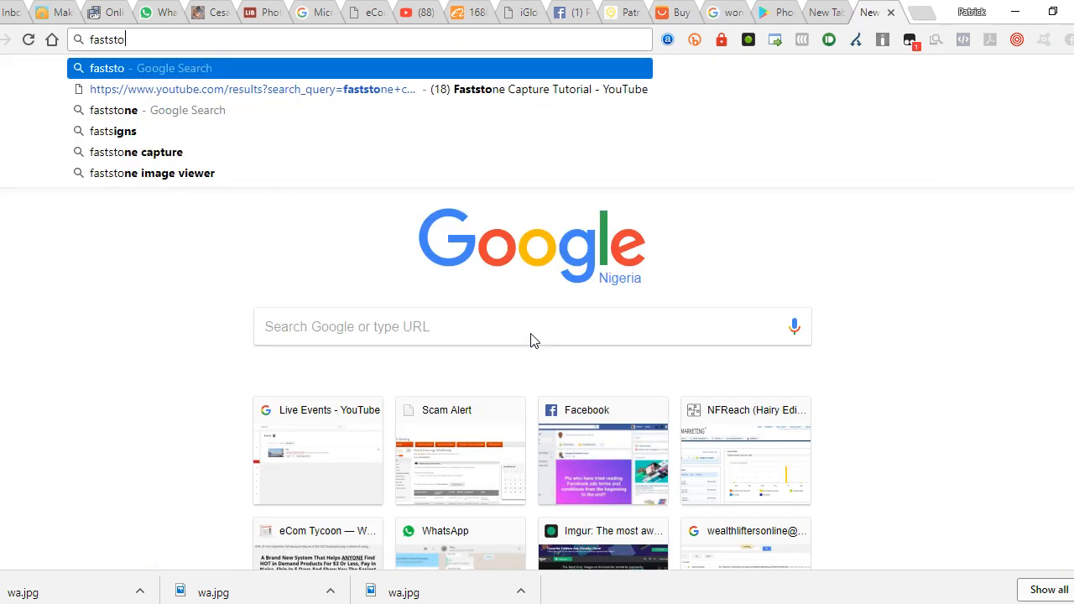
text(ne capture)
key(Return)
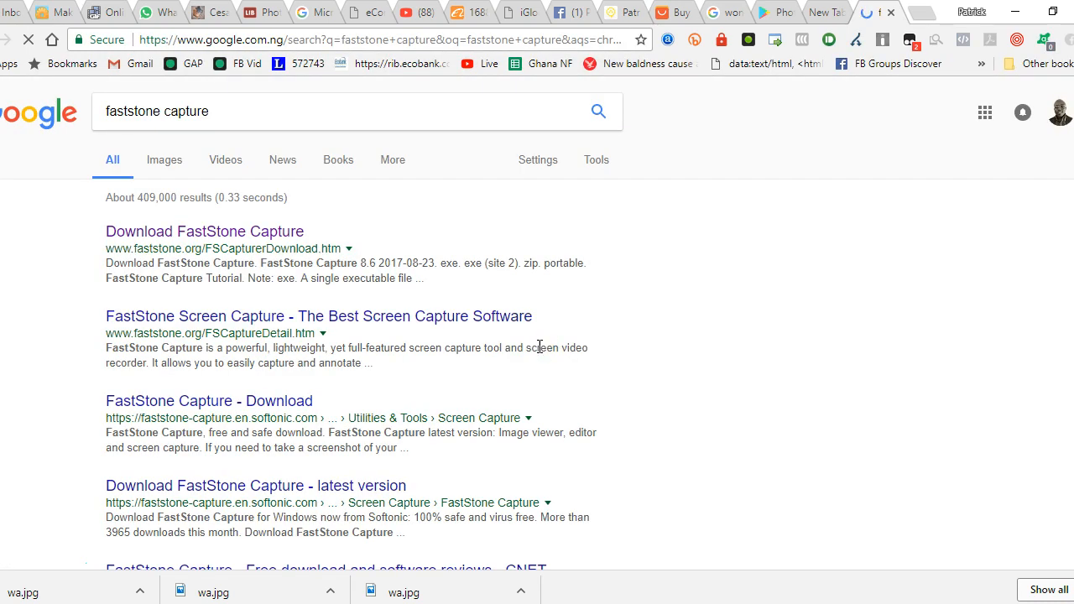
click(193, 231)
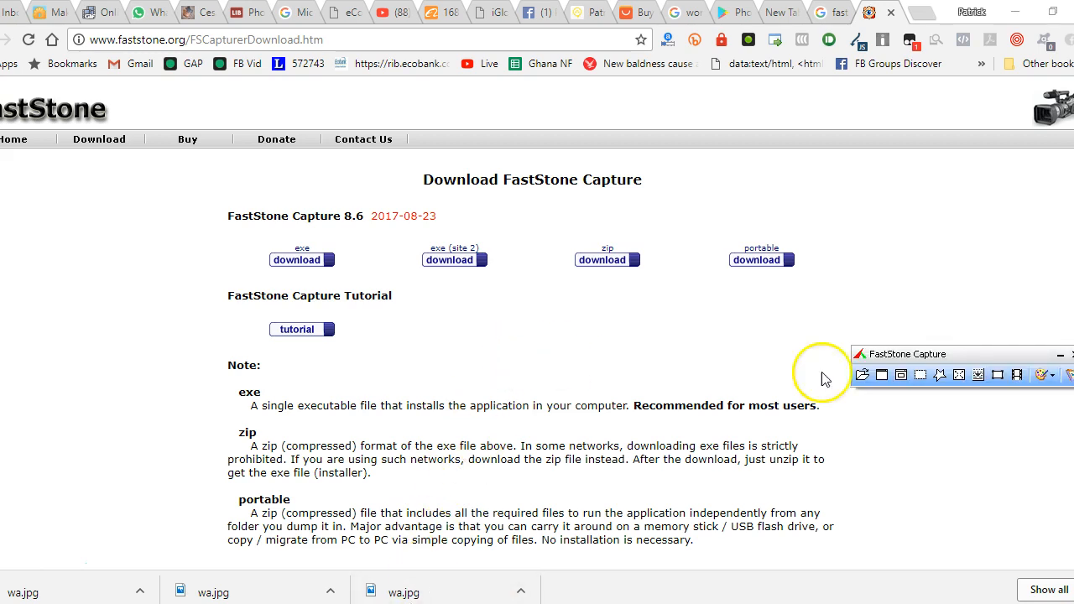
drag(912, 349, 467, 325)
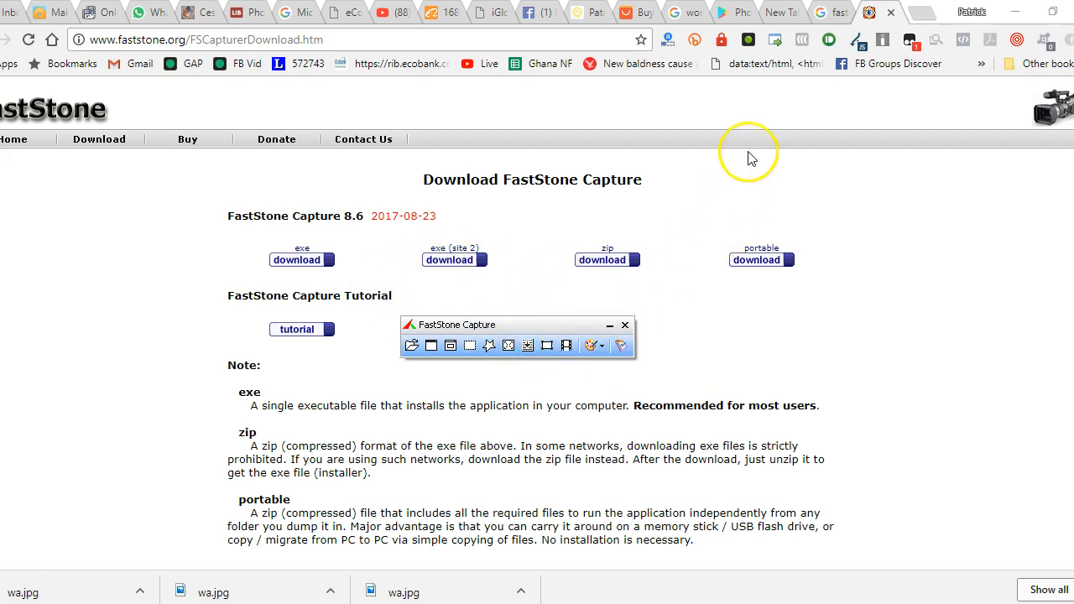
Return to the Wonder Arms image results, view the box image at full size and save it to the desktop as wonder-arms.jpg
click(776, 14)
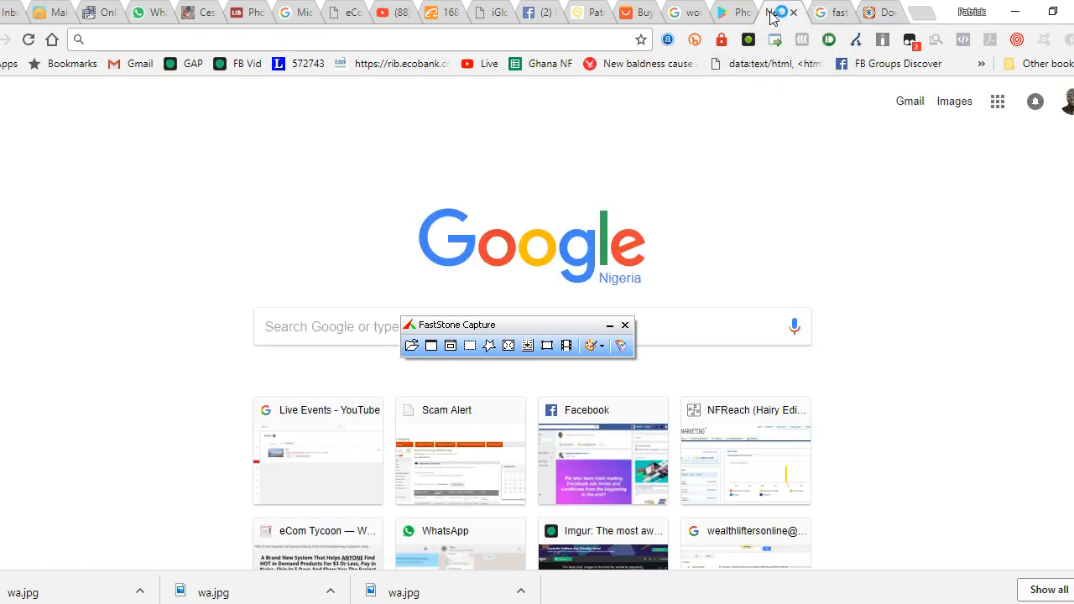
click(829, 13)
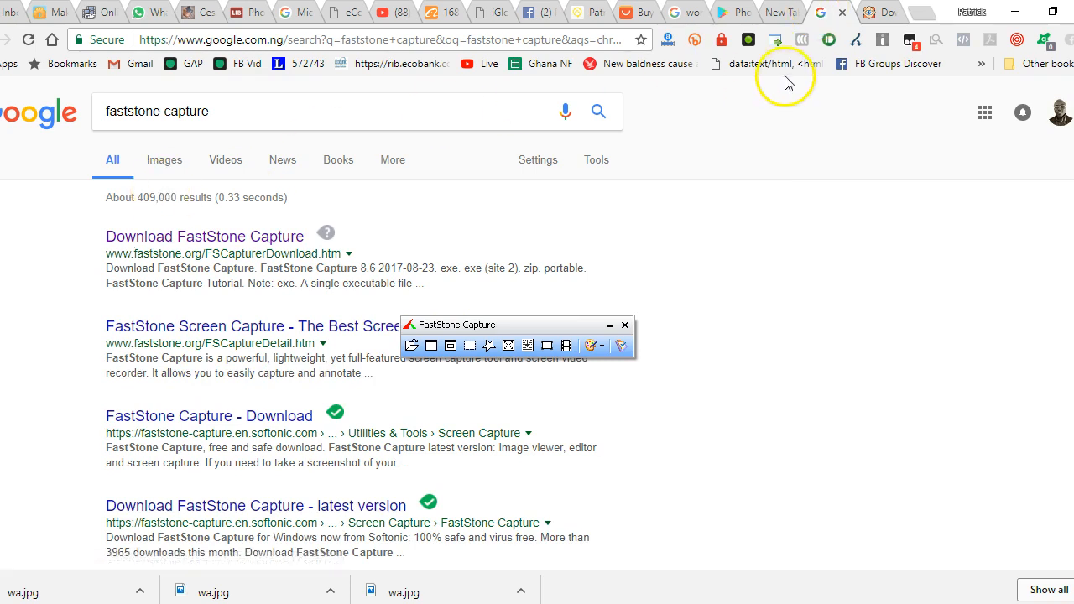
click(689, 13)
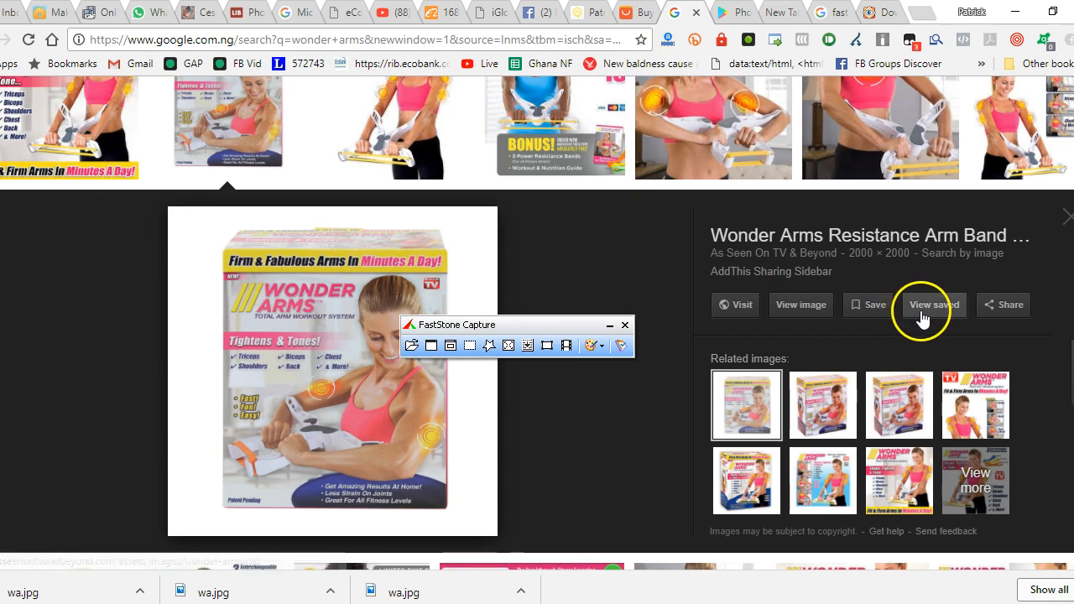
click(797, 312)
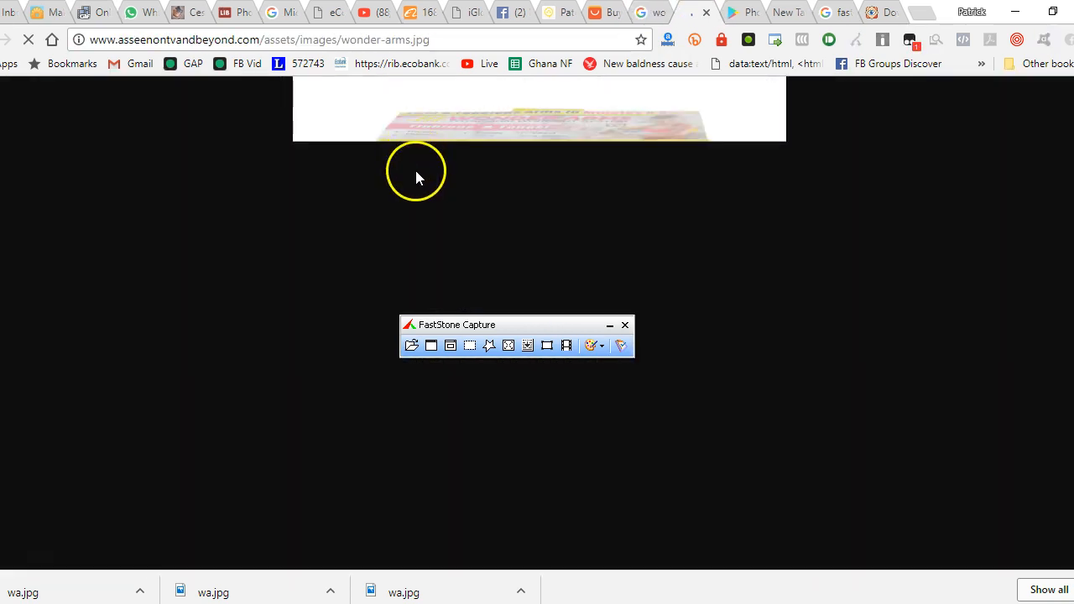
right_click(438, 156)
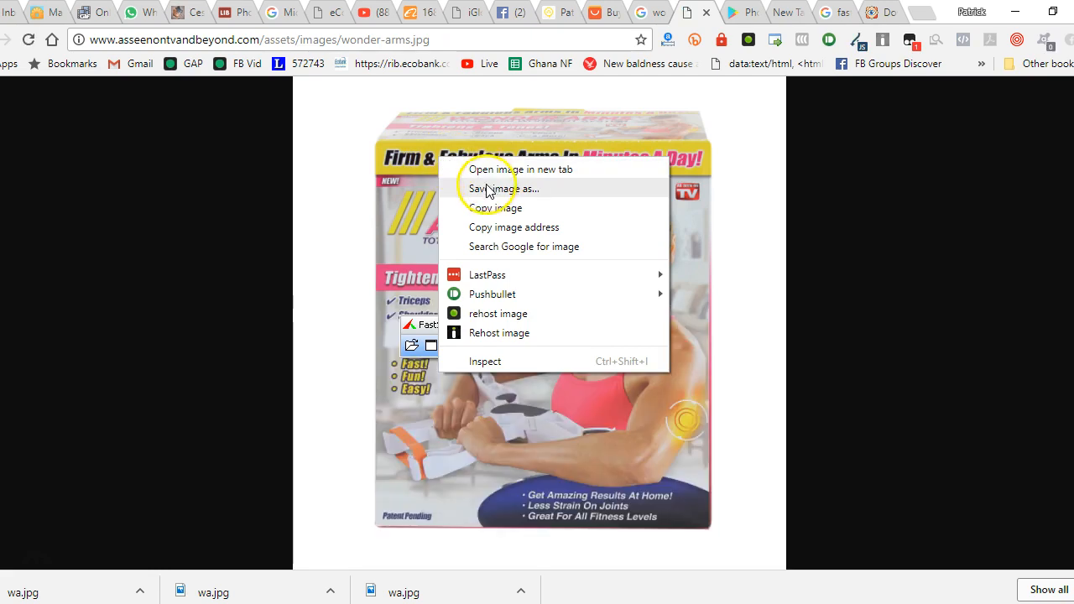
click(488, 189)
click(423, 383)
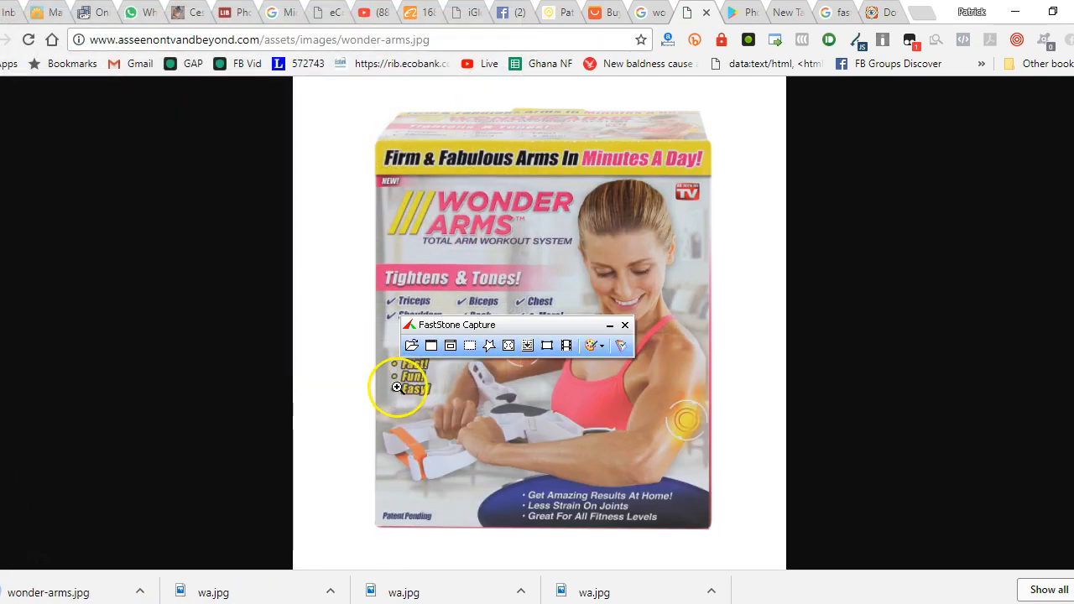
Open the wonder-arms image from the desktop in the FastStone Editor
key(super+d)
click(449, 273)
drag(450, 270, 473, 277)
click(472, 278)
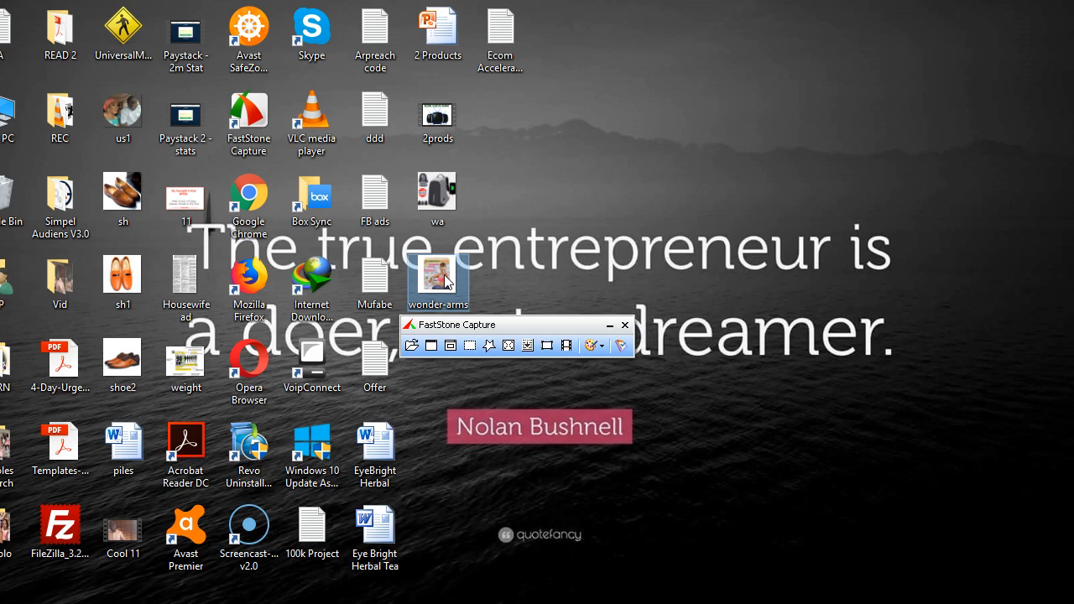
click(470, 339)
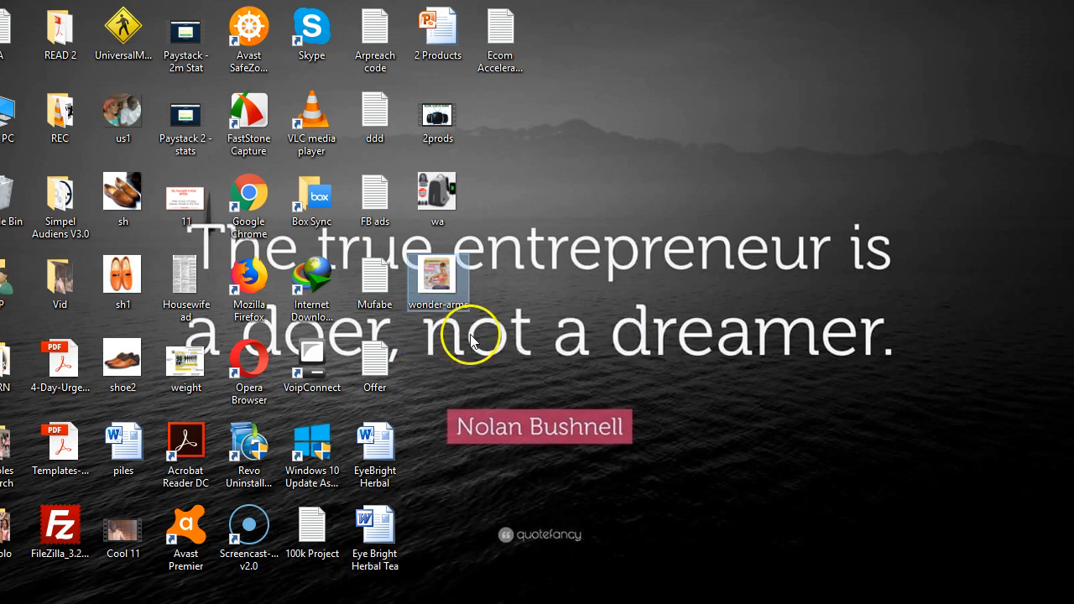
scroll(537, 357, down, 3)
scroll(537, 358, up, 3)
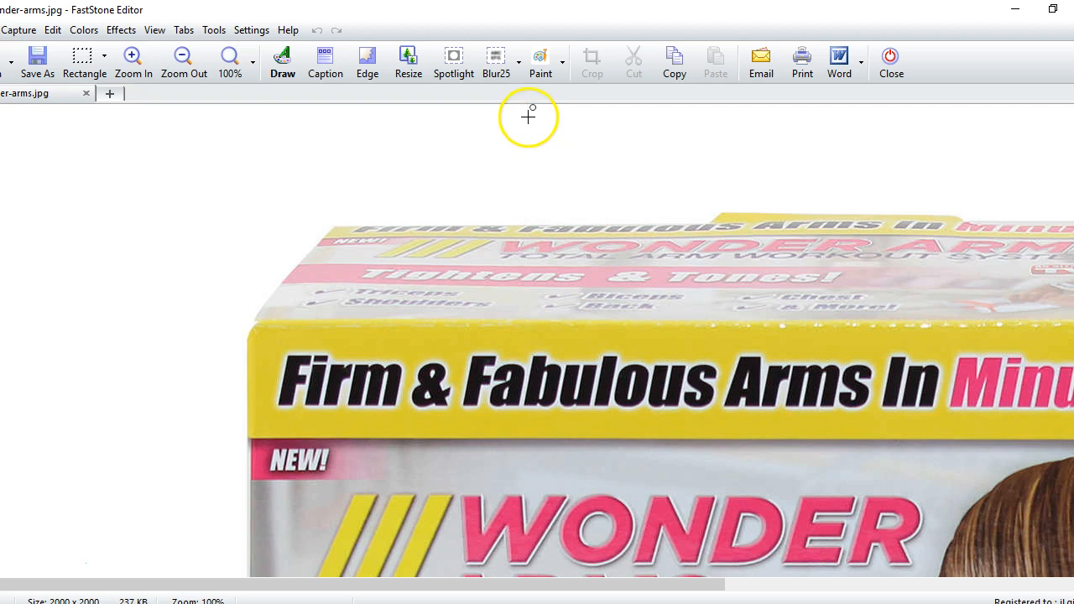
Trim the white margins on all four sides of the product box, cropping the image to about 1396 x 1715 pixels
drag(532, 107, 527, 137)
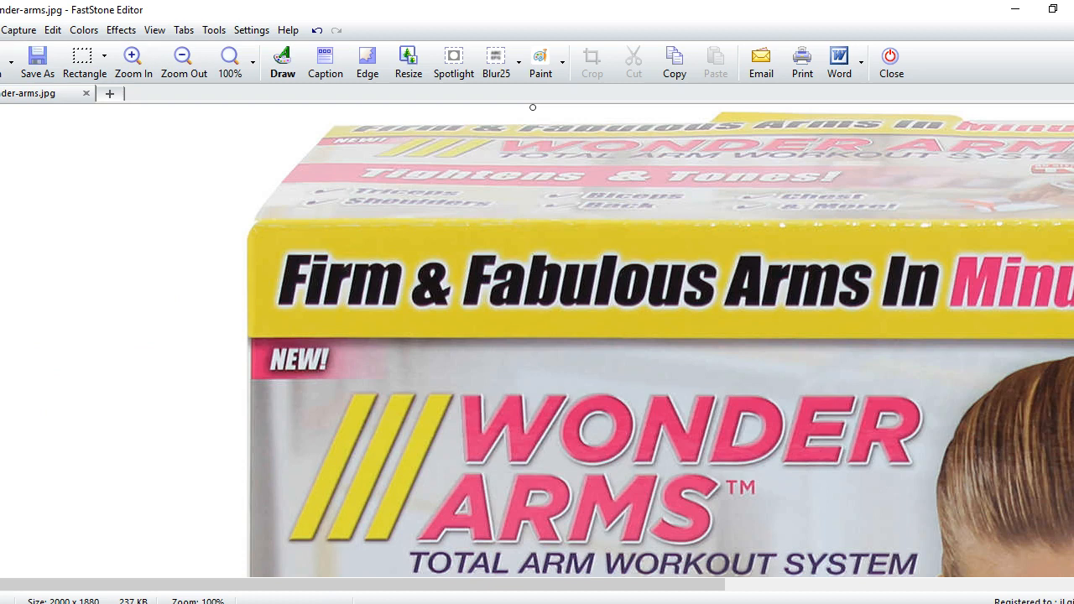
drag(14, 335, 234, 347)
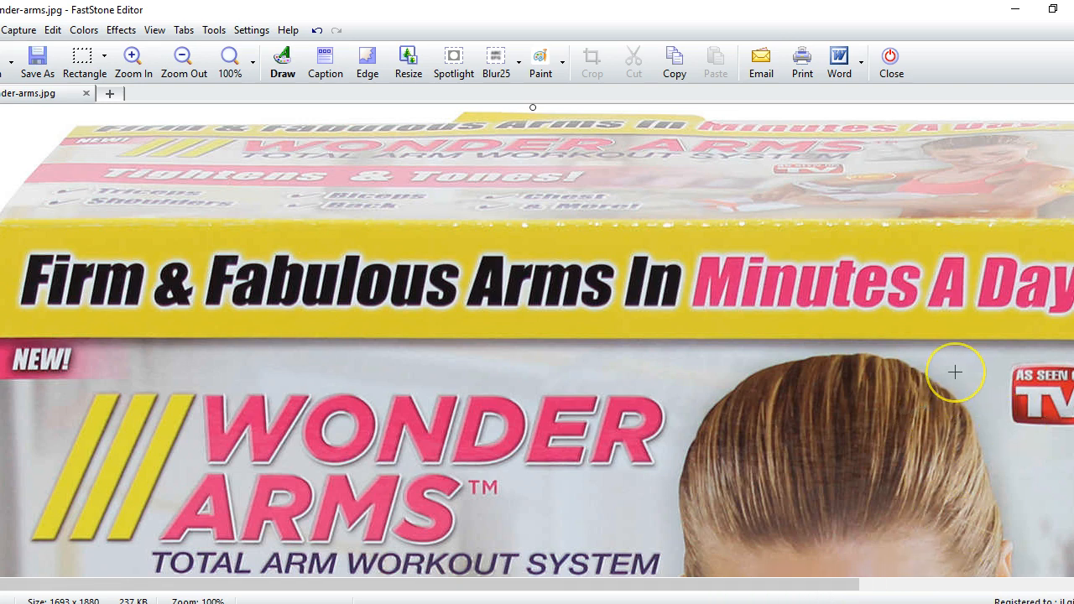
scroll(955, 372, right, 6)
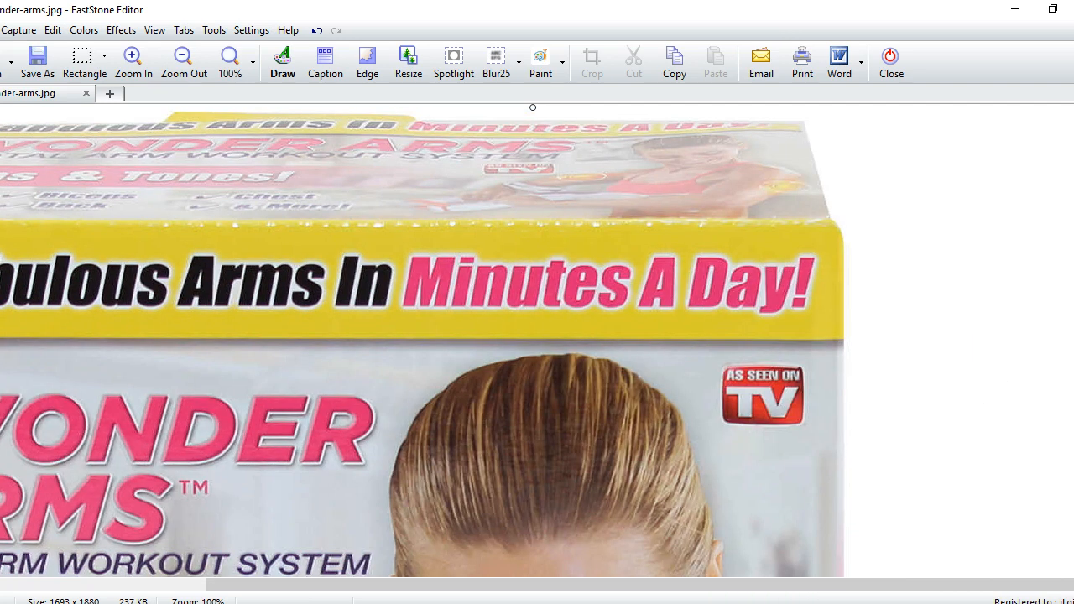
drag(1073, 345, 844, 351)
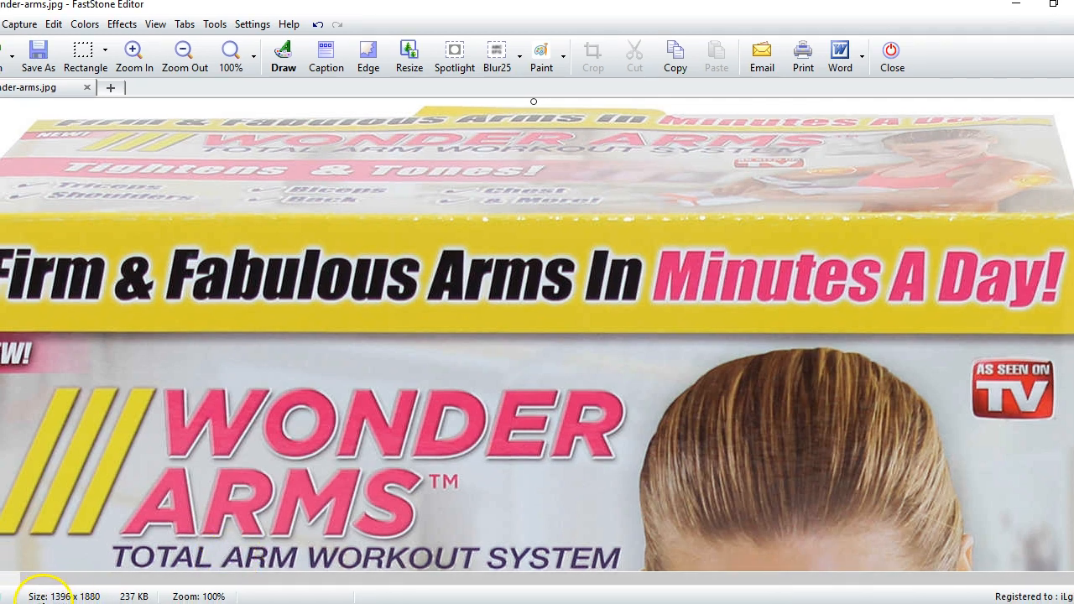
scroll(671, 408, down, 12)
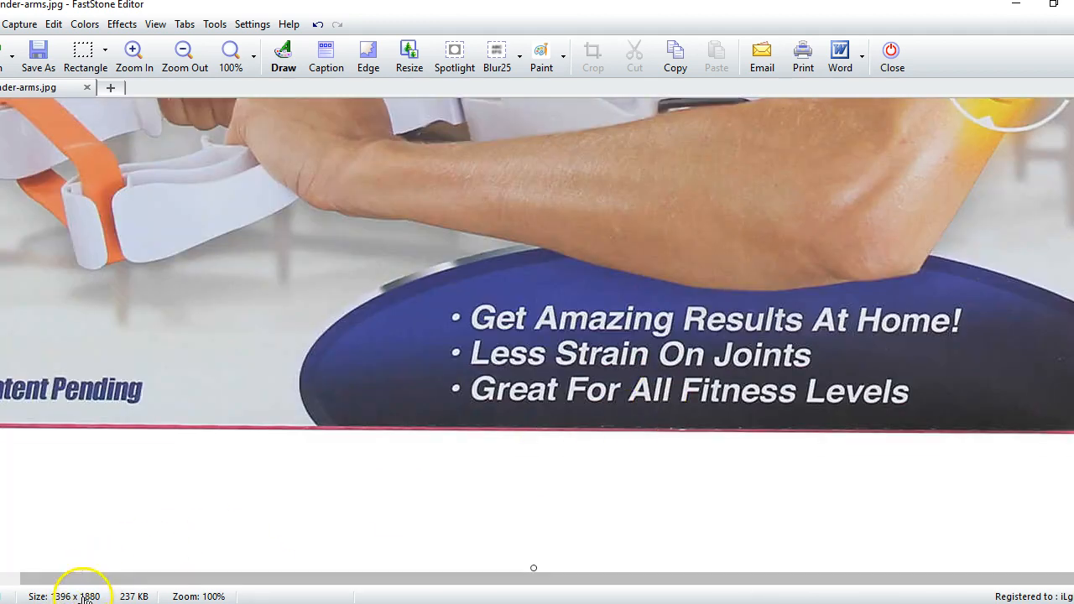
drag(532, 566, 557, 483)
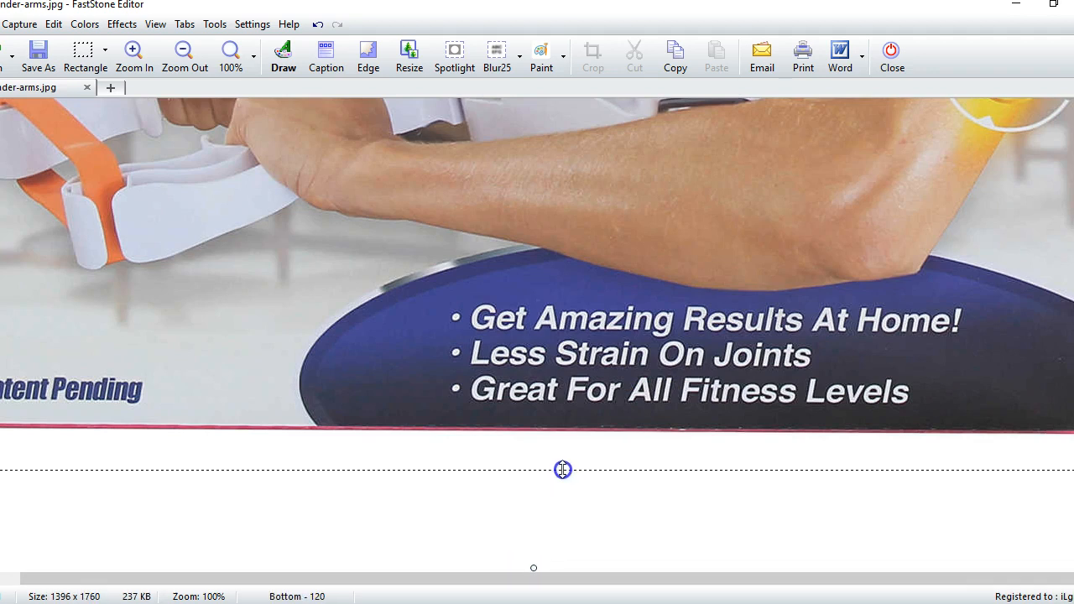
drag(585, 435, 585, 431)
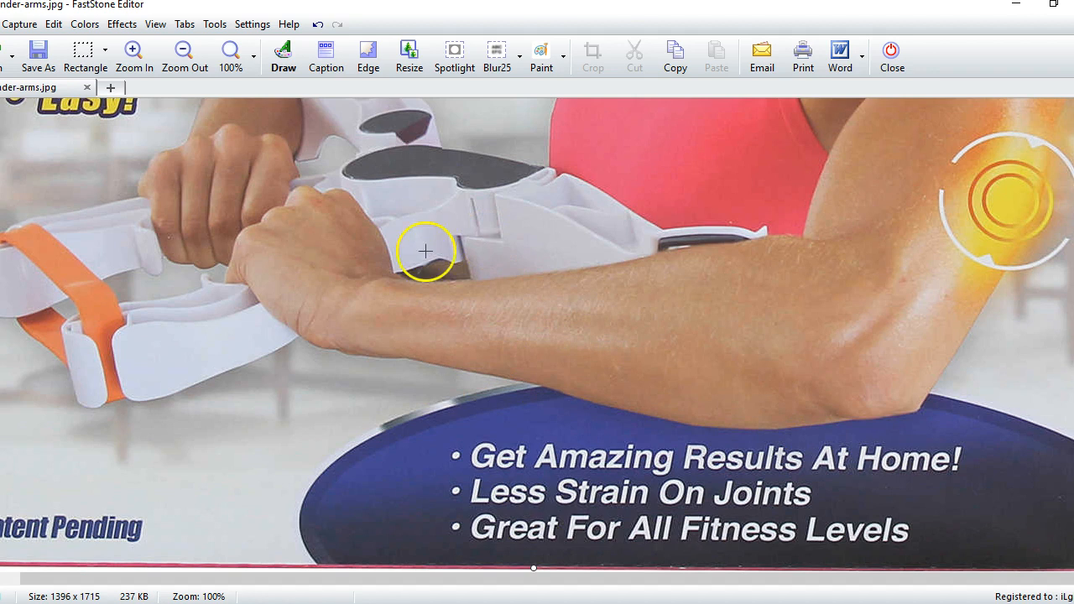
Resize the image to 600 x 600 pixels with Preserve Aspect Ratio turned off
click(408, 55)
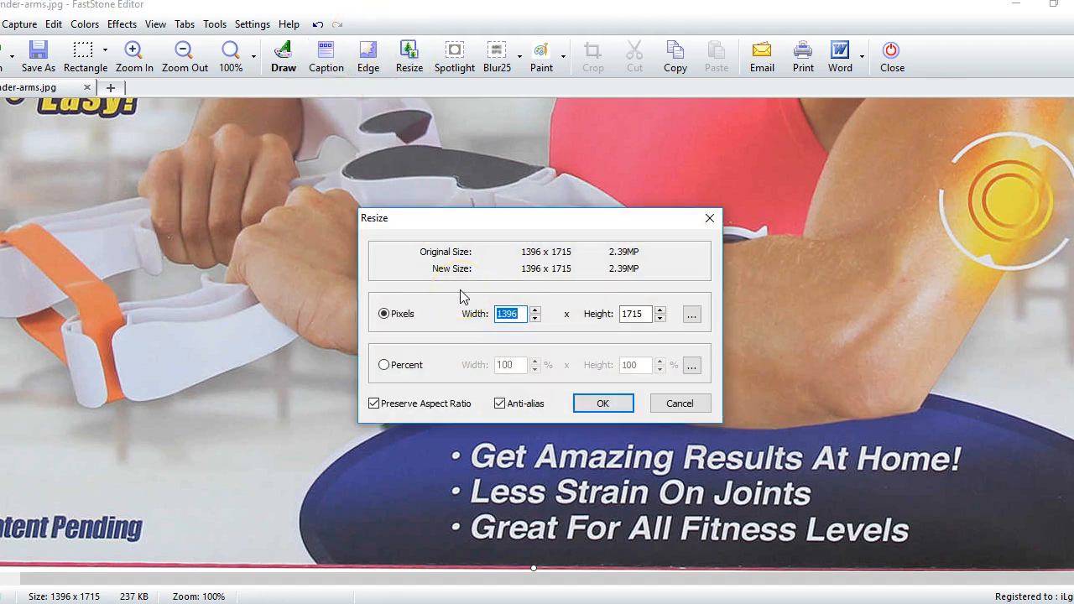
text(600)
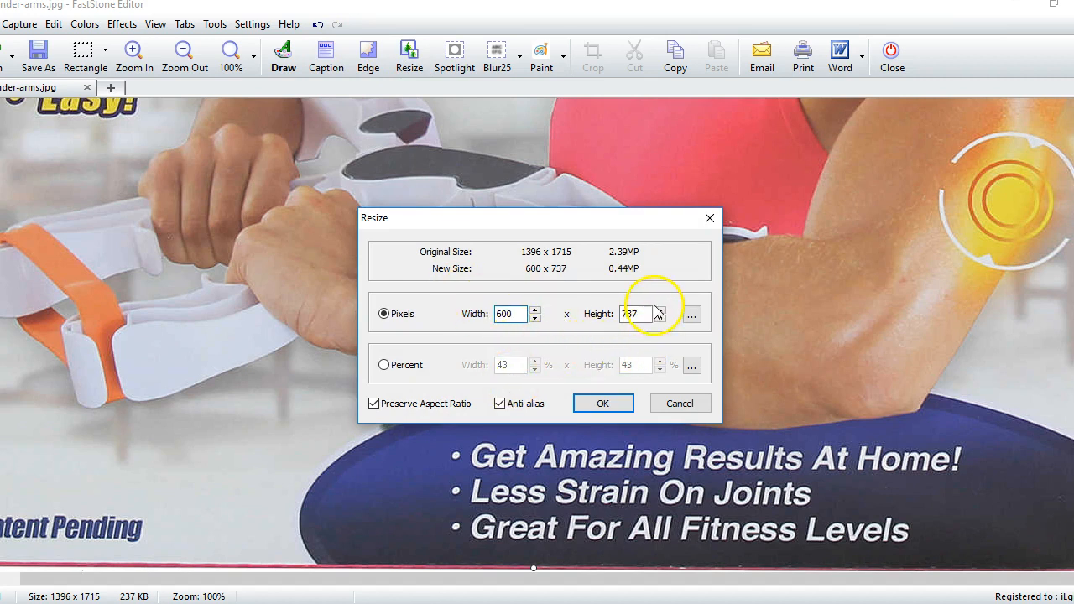
click(432, 403)
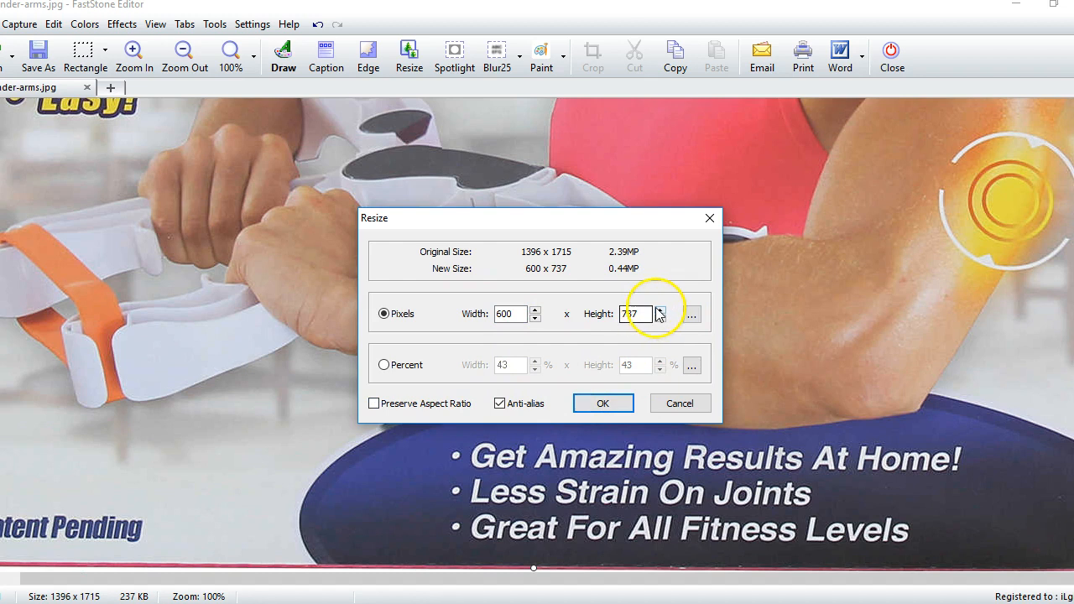
double_click(635, 313)
text(600)
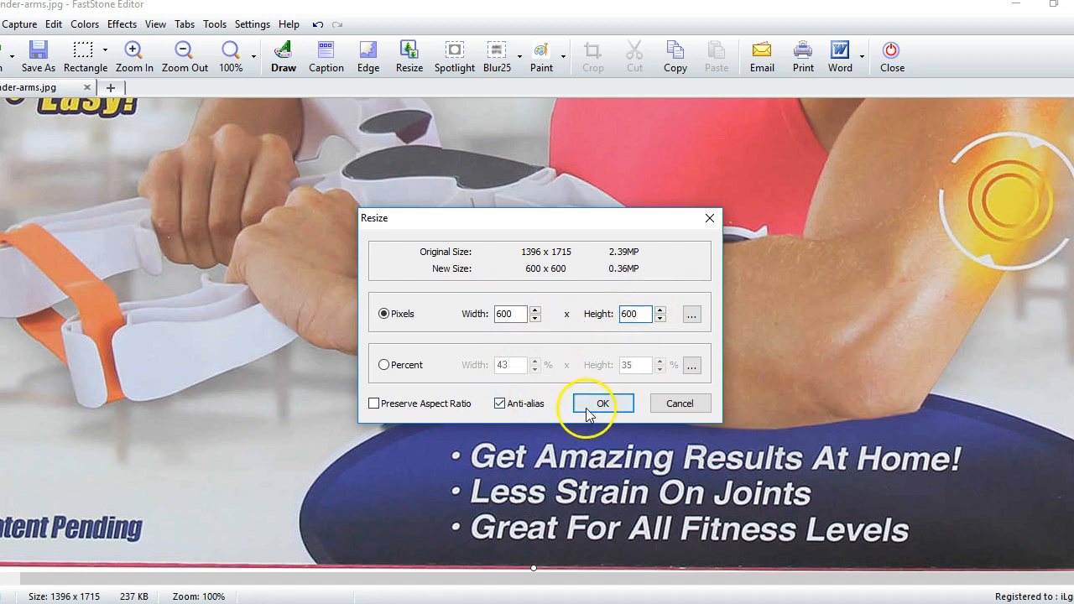
click(589, 409)
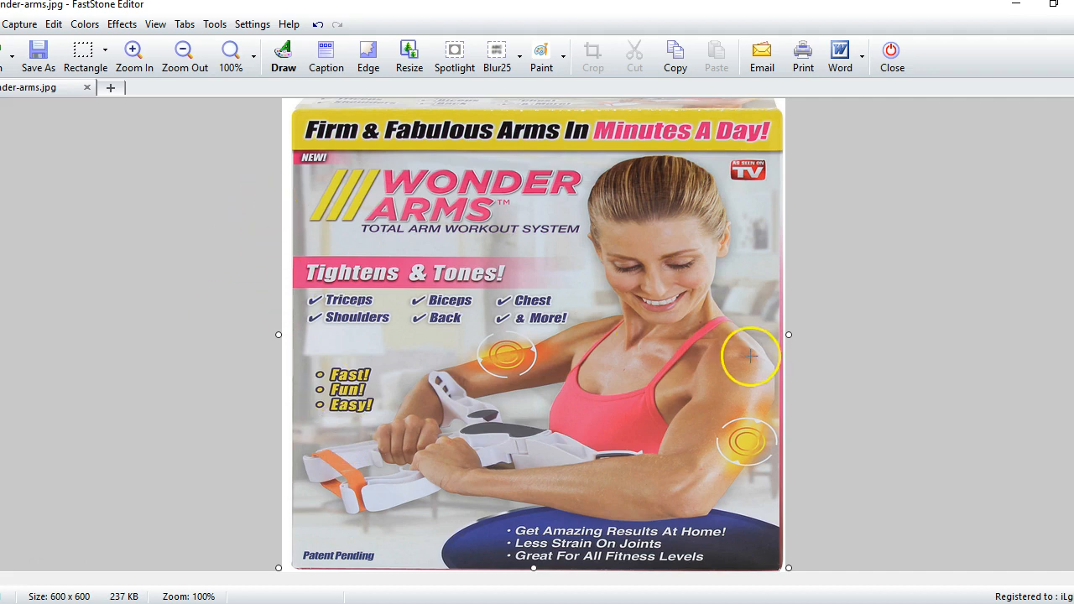
Try adding a text object with placeholder text over the image in FastStone Draw, and delete the text
click(282, 60)
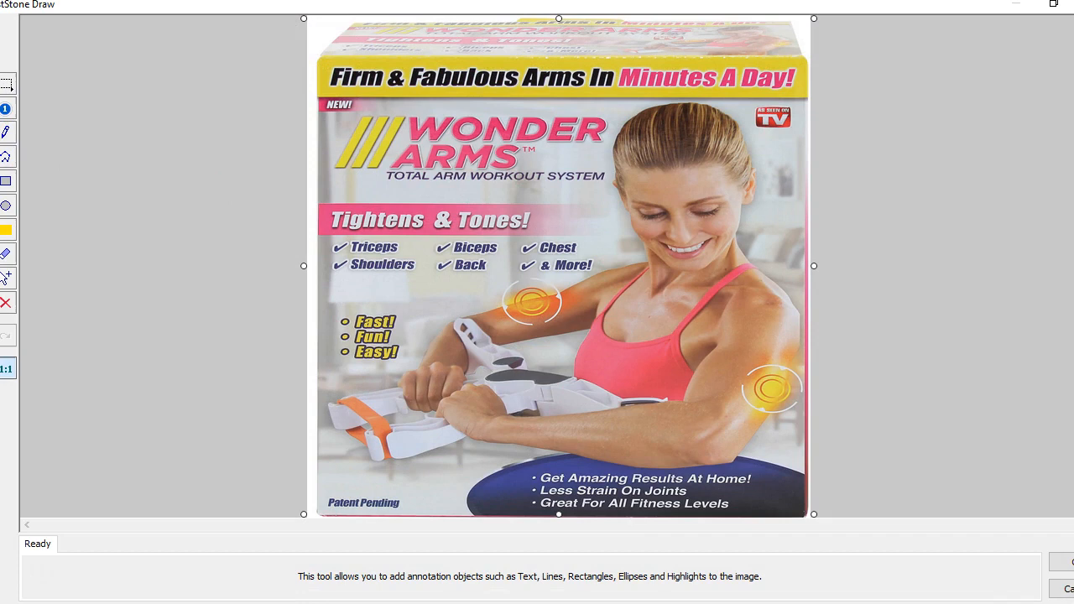
click(12, 134)
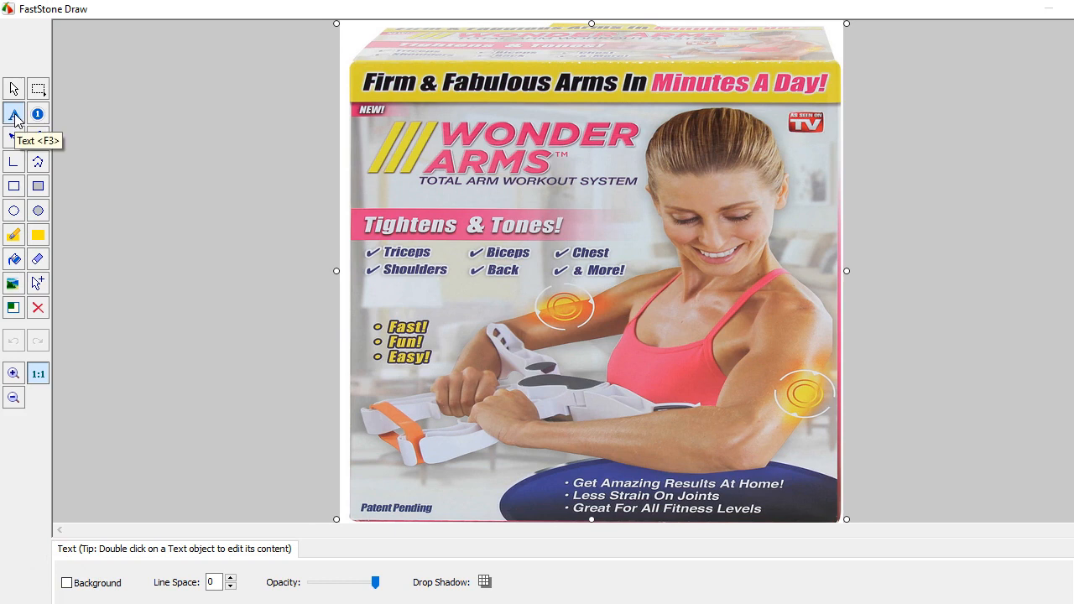
drag(413, 115, 492, 199)
drag(580, 240, 773, 266)
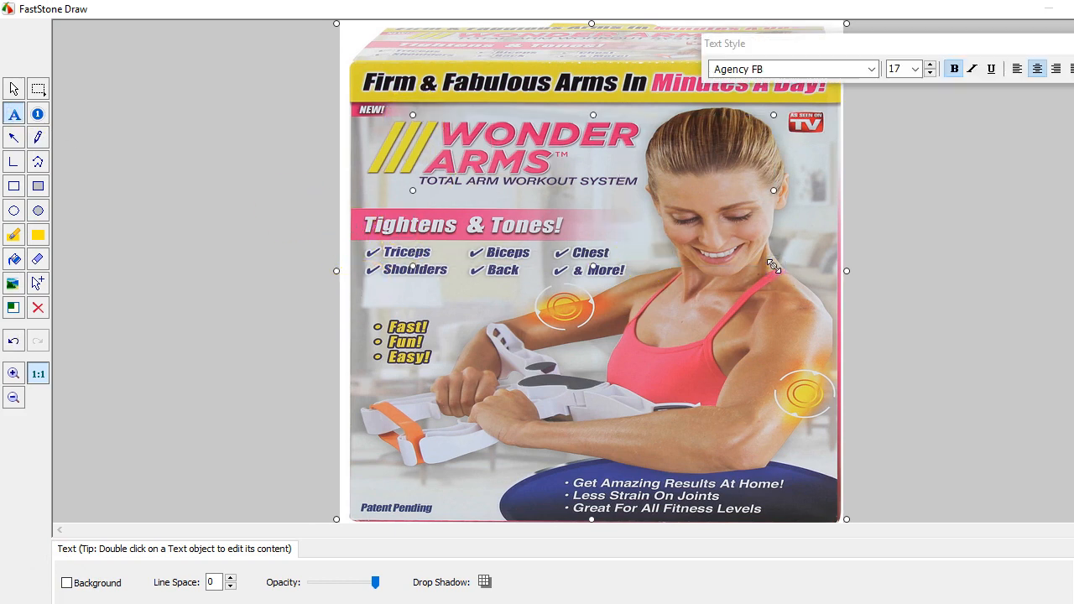
text(hdbdhdbdh)
key(ctrl+a)
key(BackSpace)
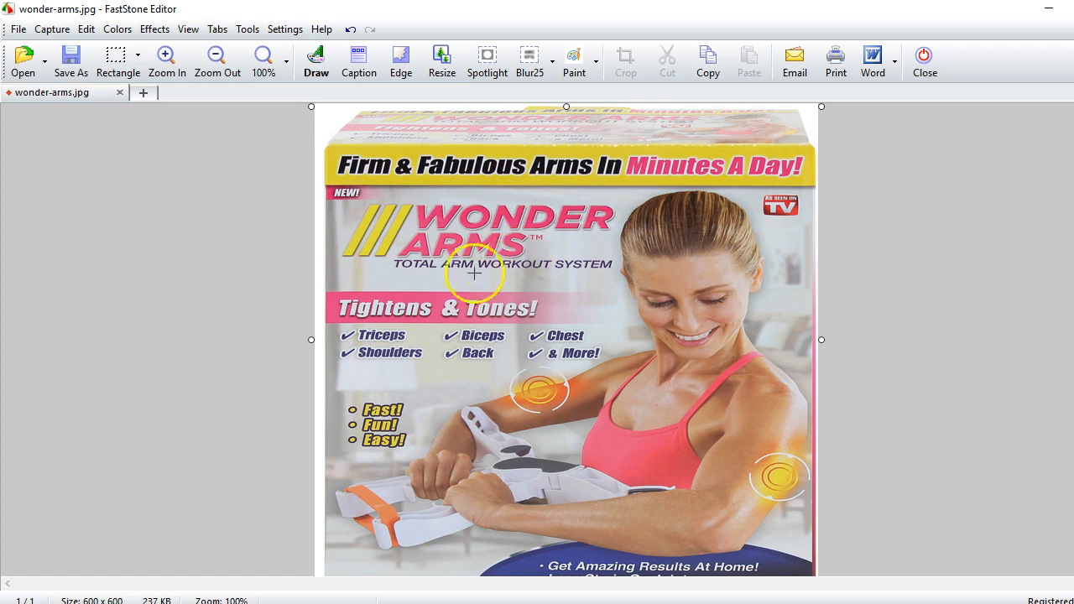
Select the whole 600 x 600 product image and delete its contents to leave a blank white canvas
right_click(401, 194)
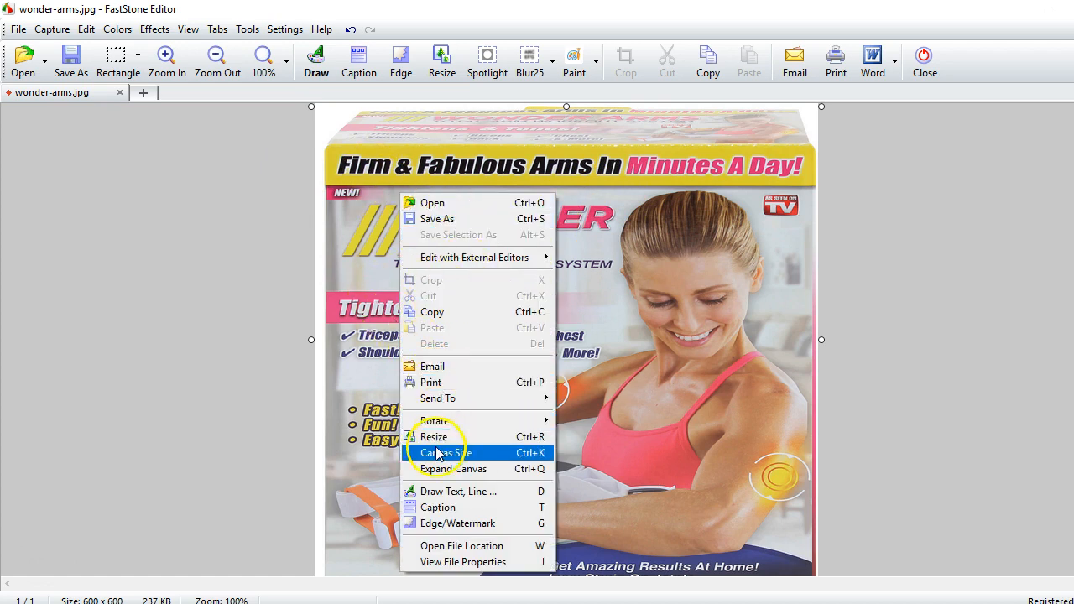
click(336, 359)
key(ctrl+a)
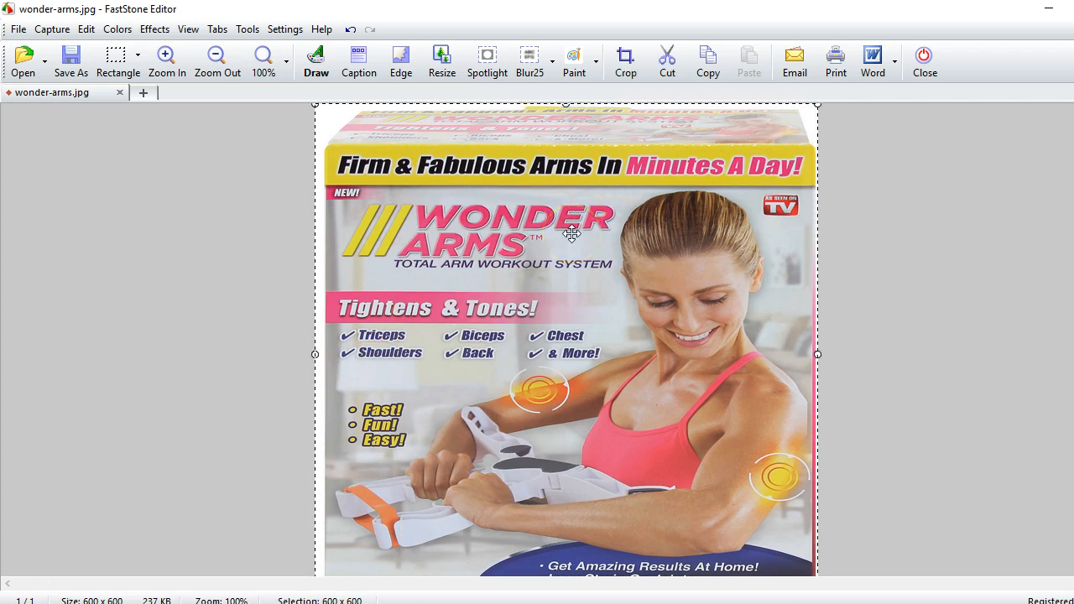
key(Delete)
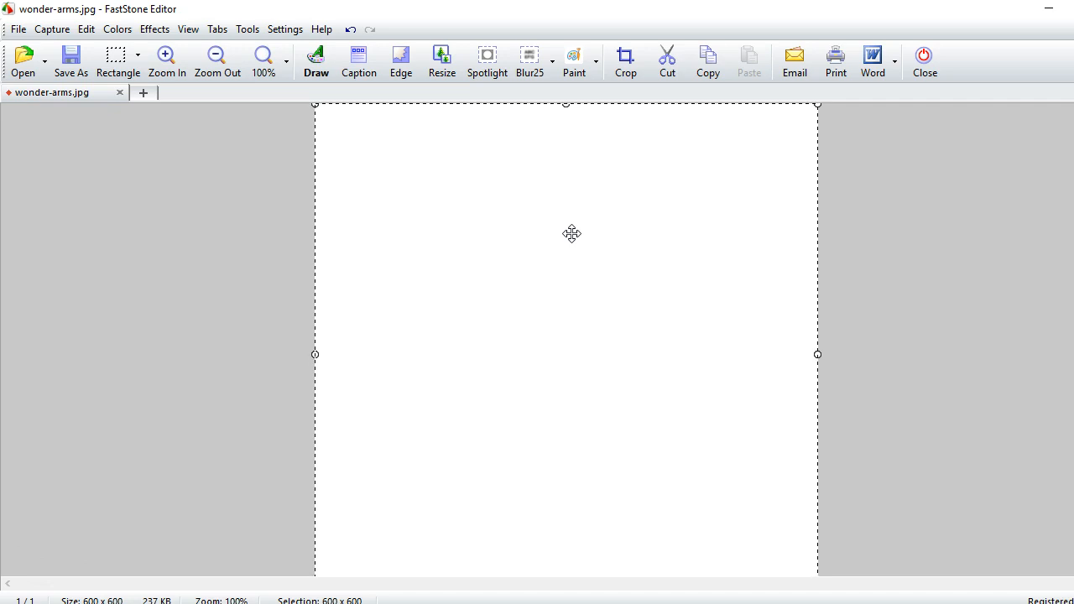
Add a red text object reading "USe by celebrtities...." to the upper part of the blank canvas with the Draw tool
click(316, 63)
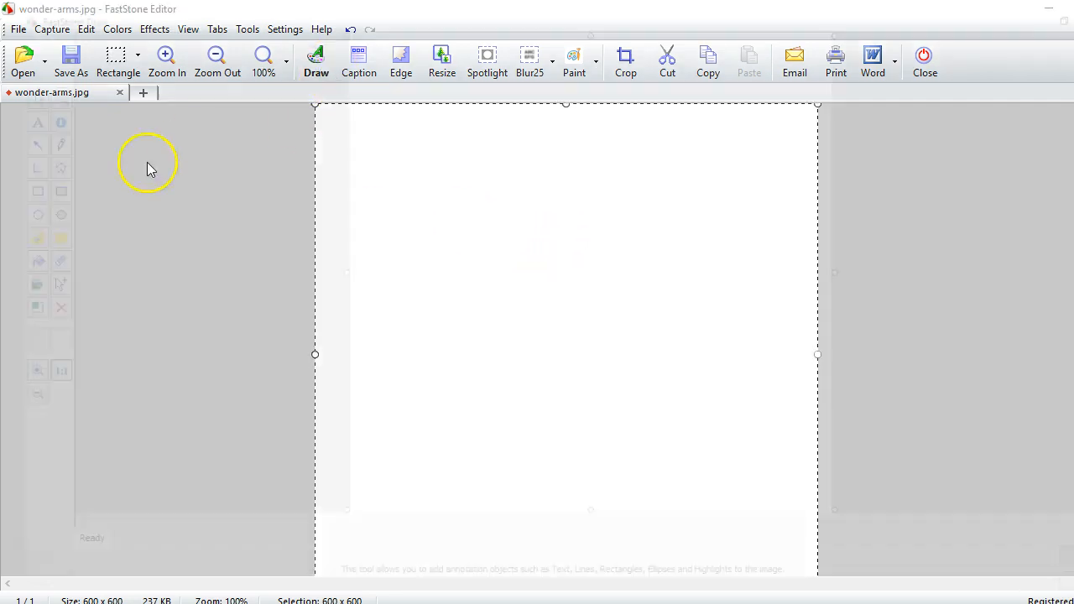
click(13, 114)
drag(449, 156, 804, 474)
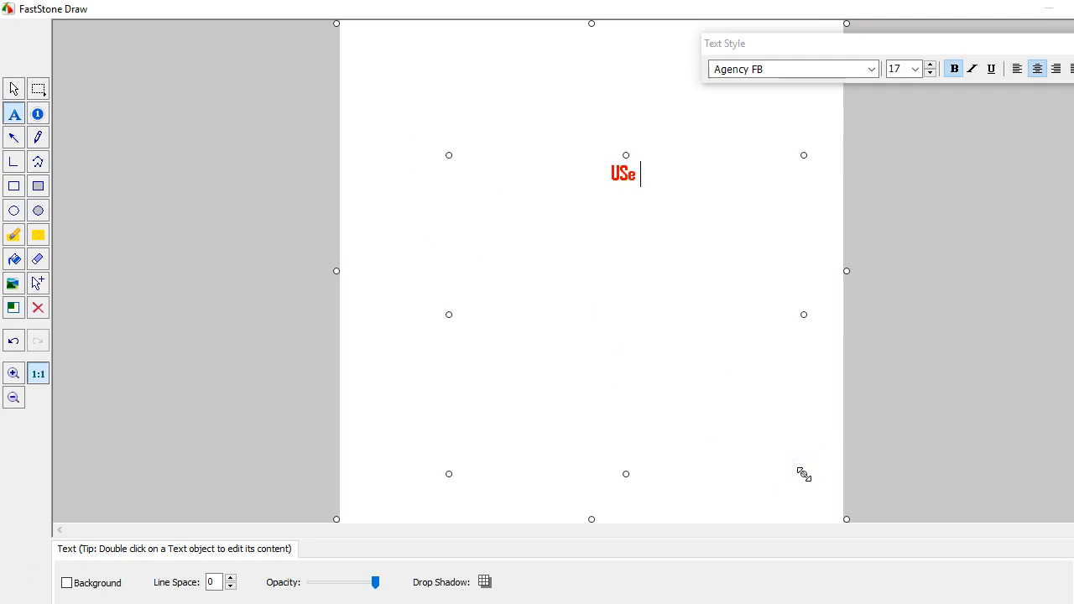
text(USe by celebr)
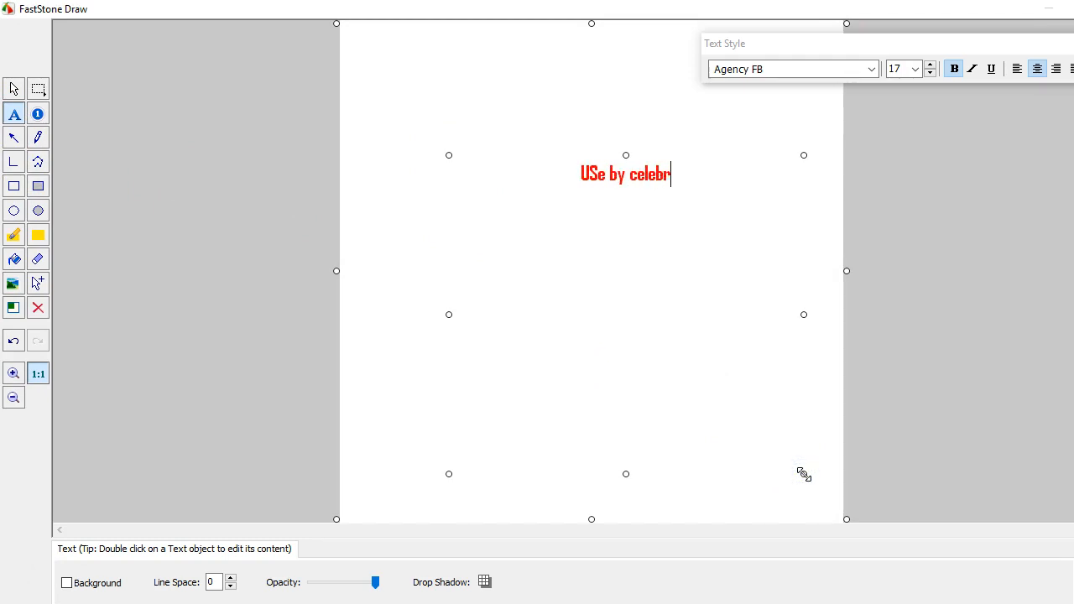
text(tities....)
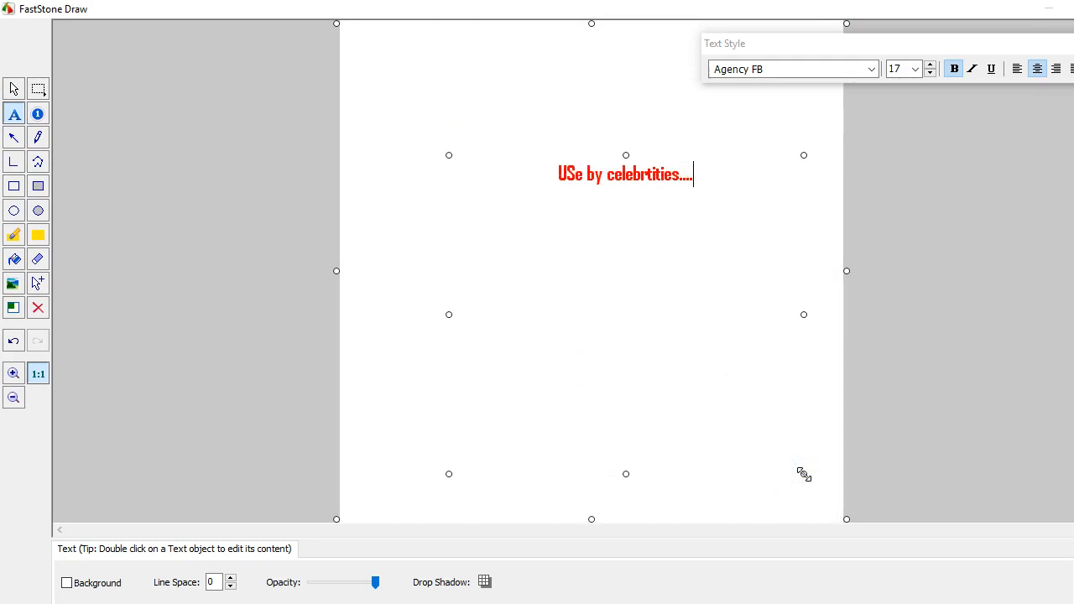
click(1061, 583)
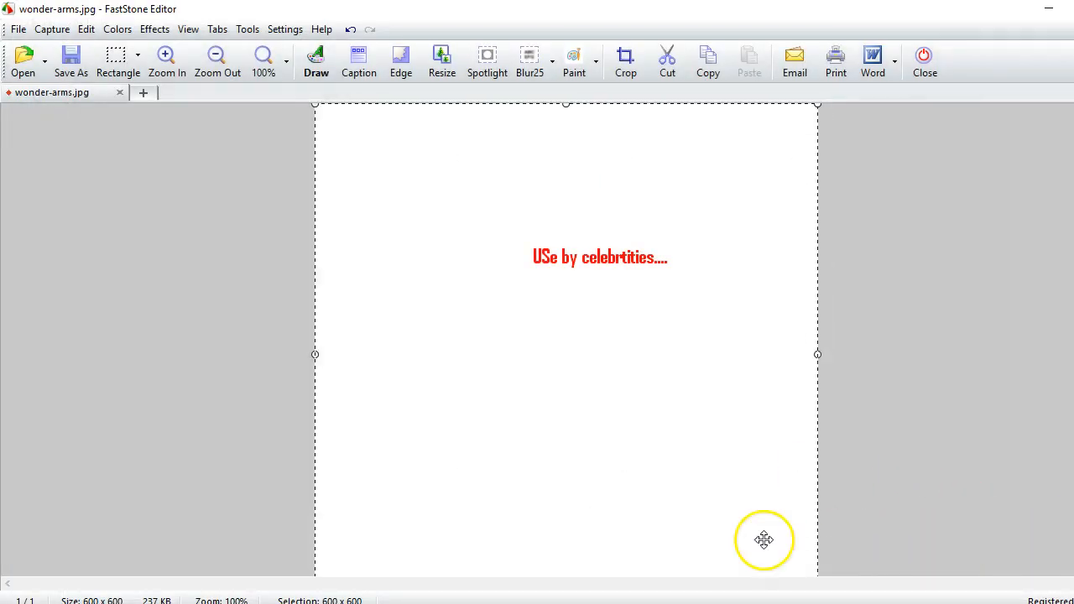
Save the selected text image to the desktop as a separate JPEG, and undo the edits back to the product box picture
click(81, 67)
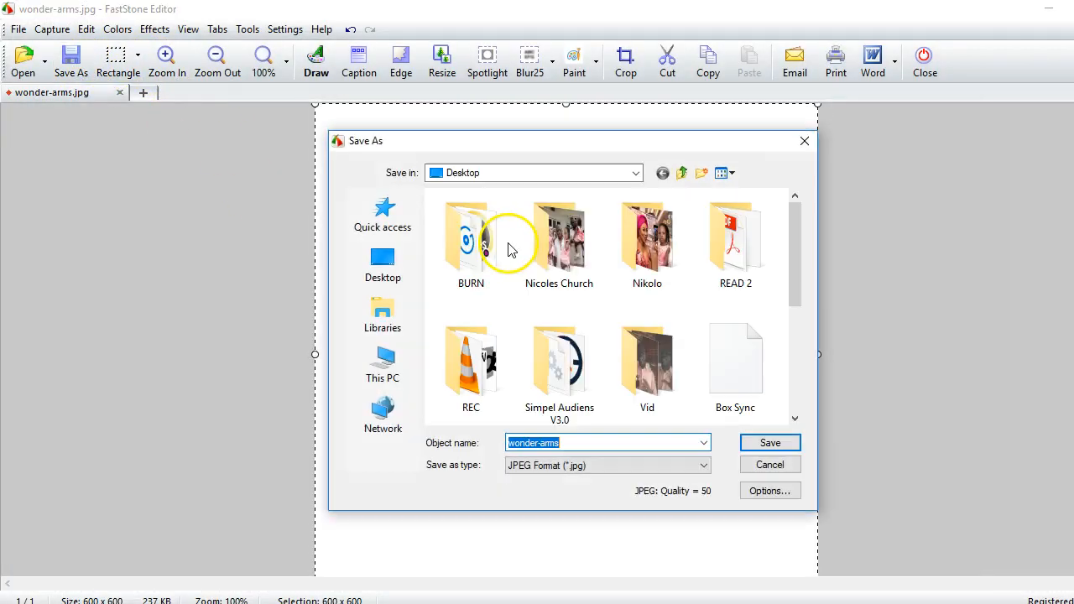
click(770, 458)
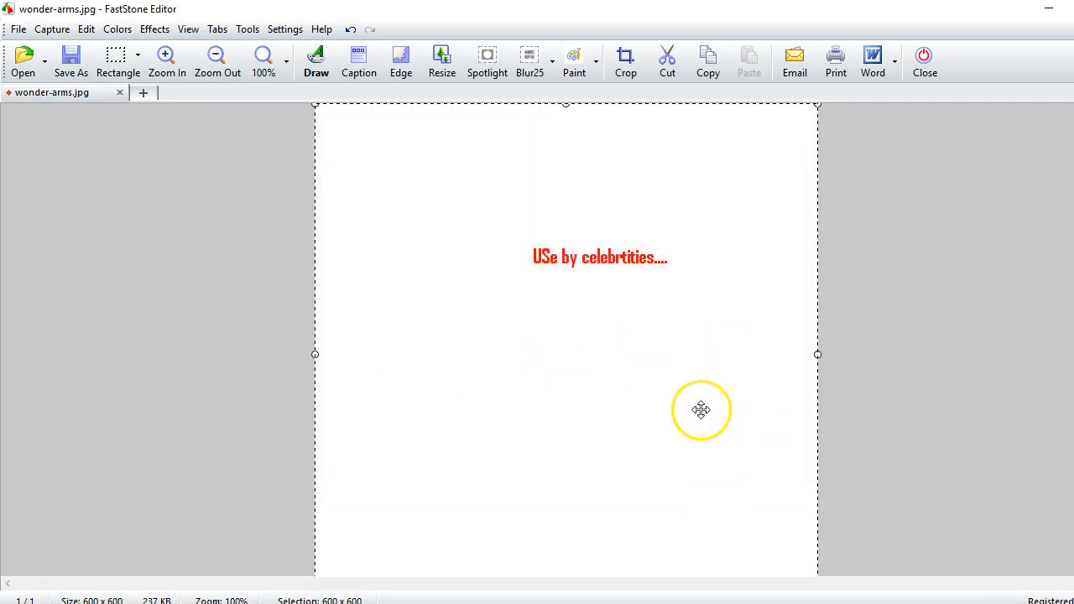
right_click(527, 311)
click(566, 369)
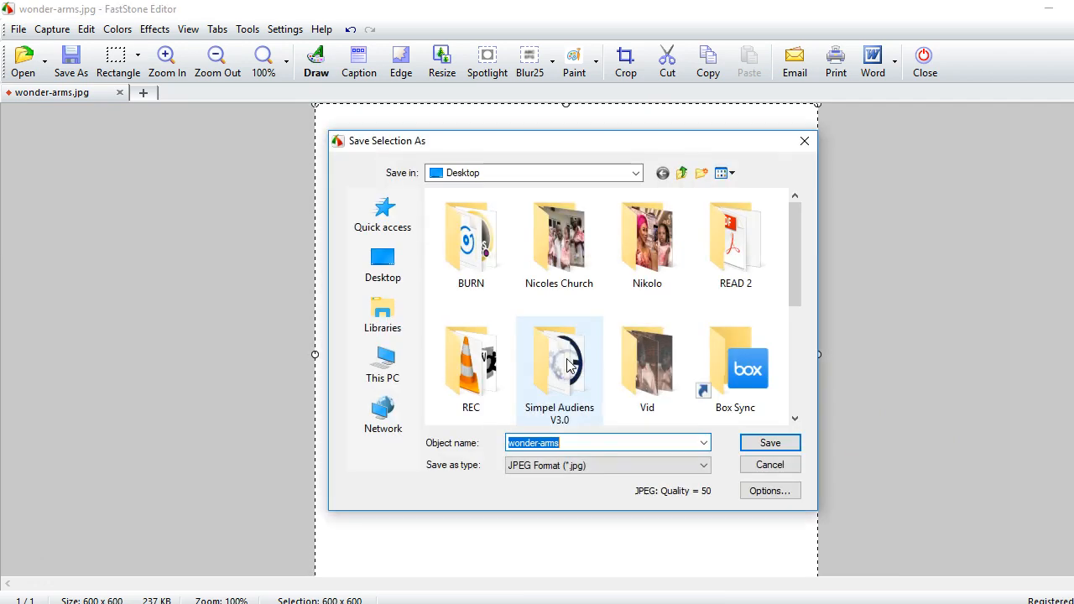
click(599, 441)
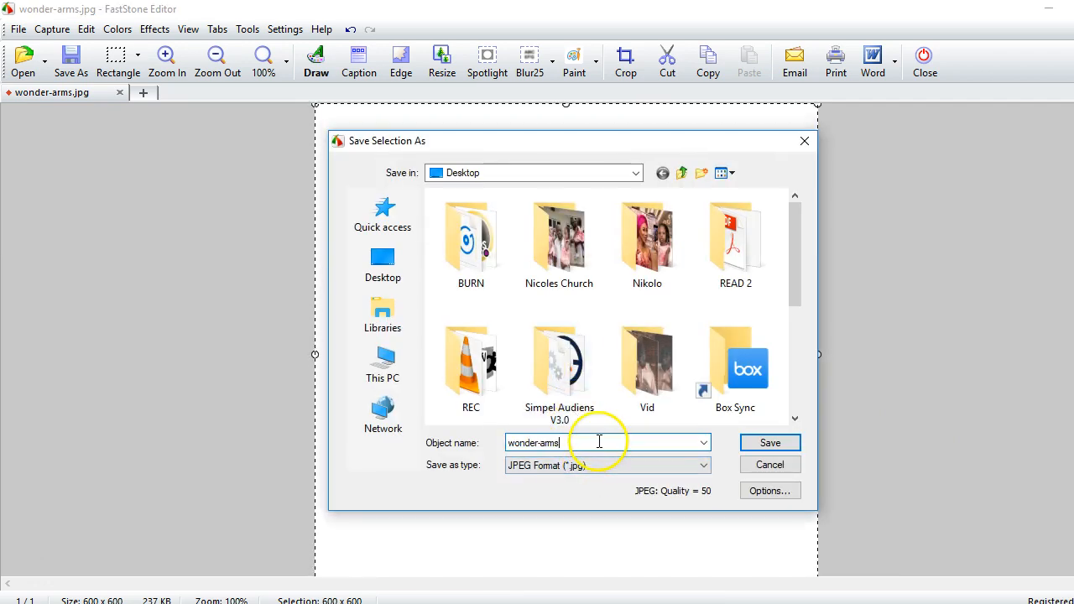
click(787, 444)
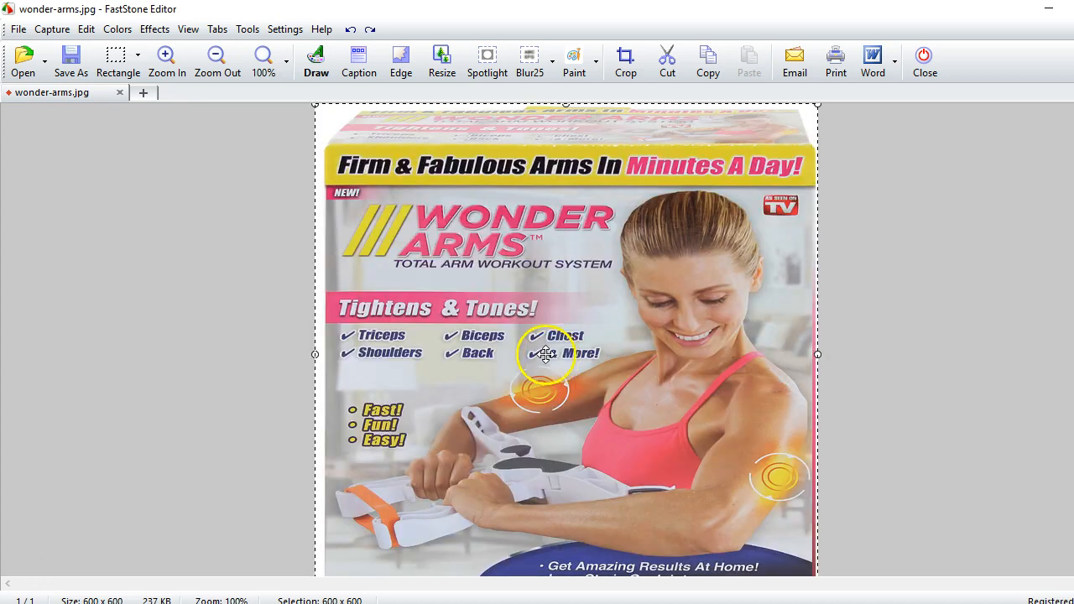
Save the selected product box picture to the desktop as wonder-arms2 in JPEG format
right_click(530, 321)
click(581, 383)
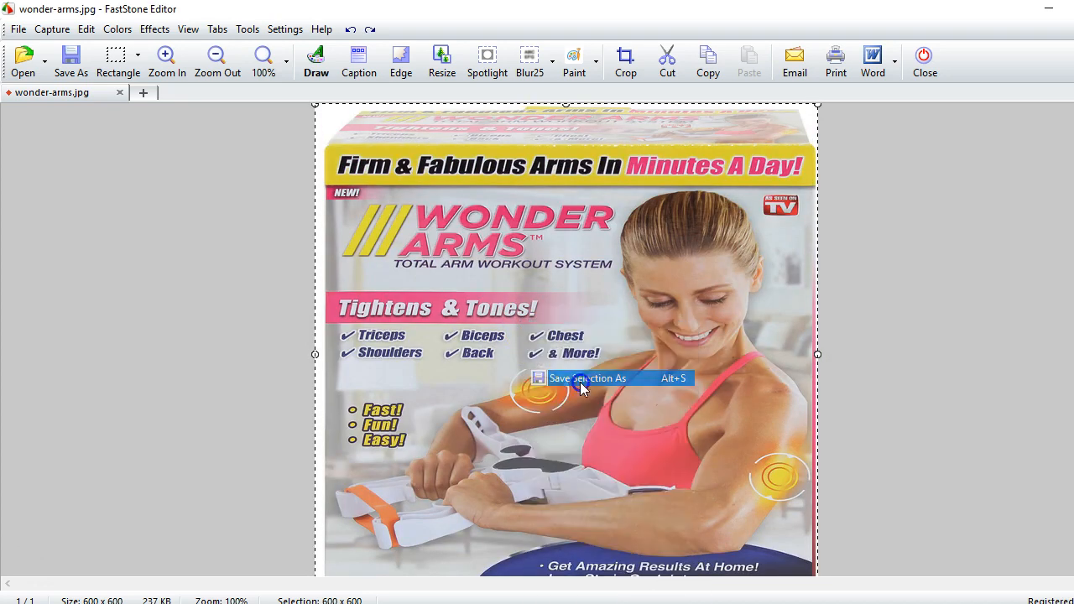
key(End)
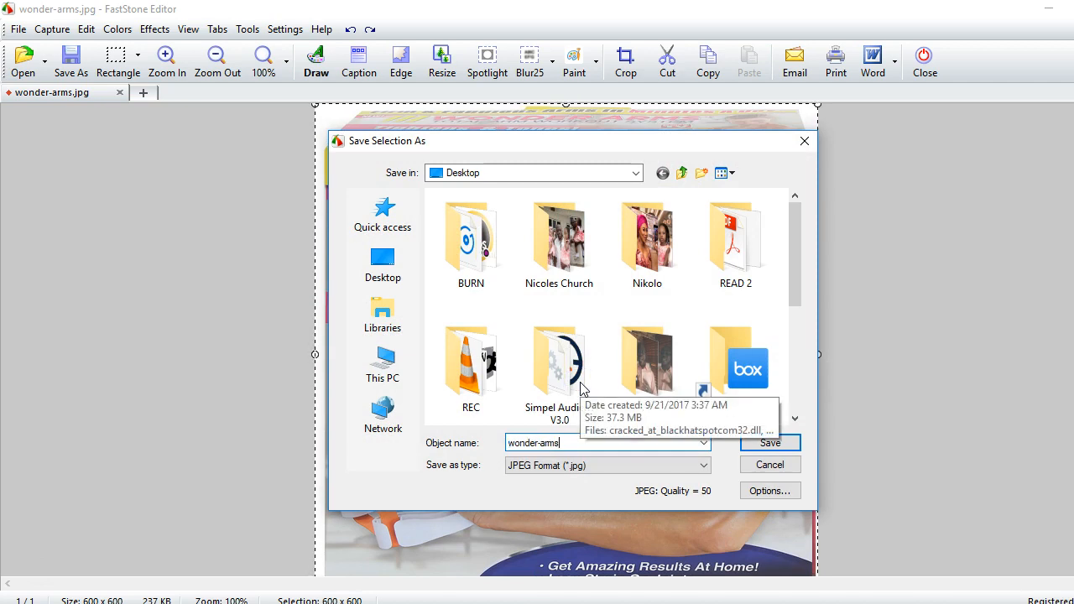
click(769, 443)
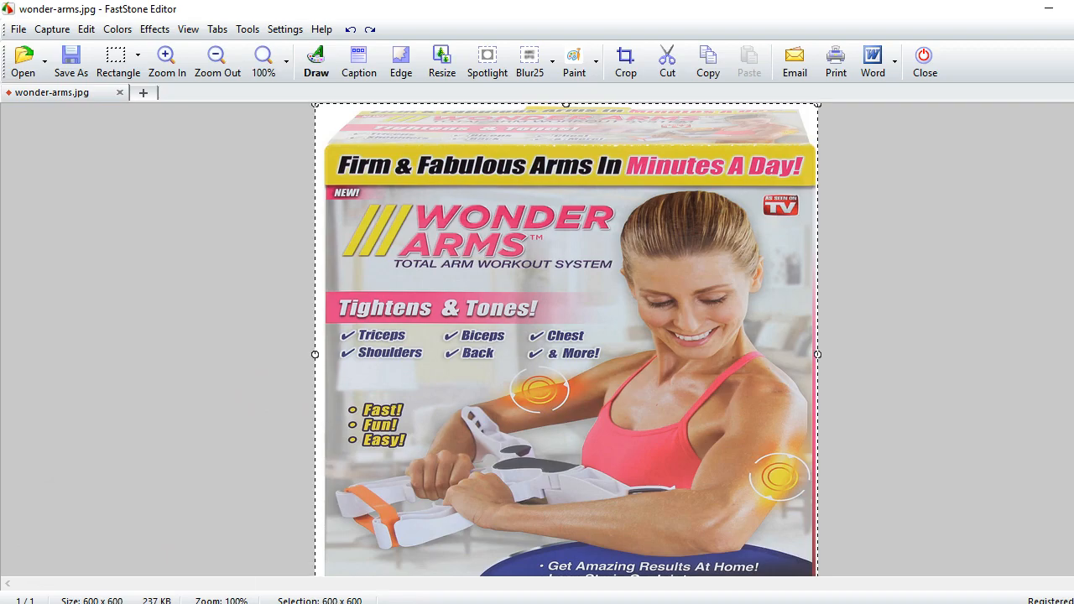
Switch to Chrome and copy the web address of the myspacegens.com Animated GIF Maker page
click(145, 602)
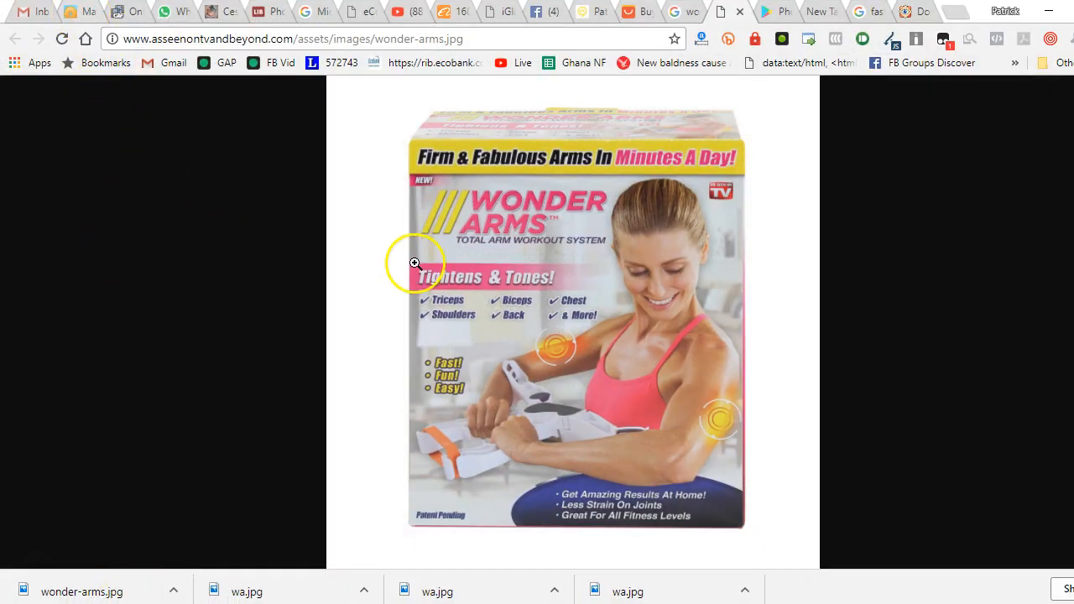
click(84, 12)
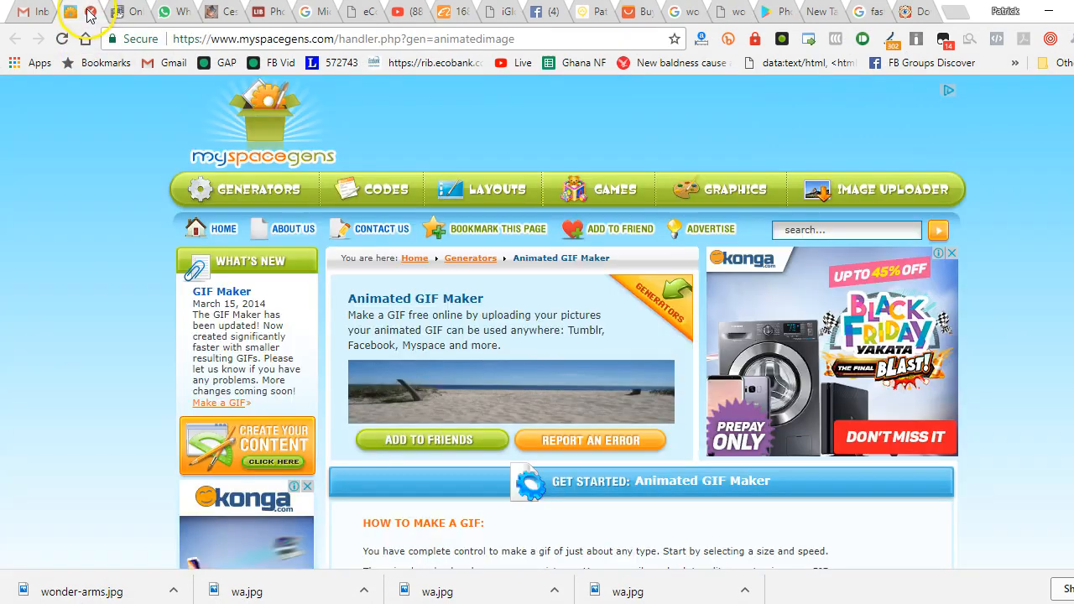
click(299, 39)
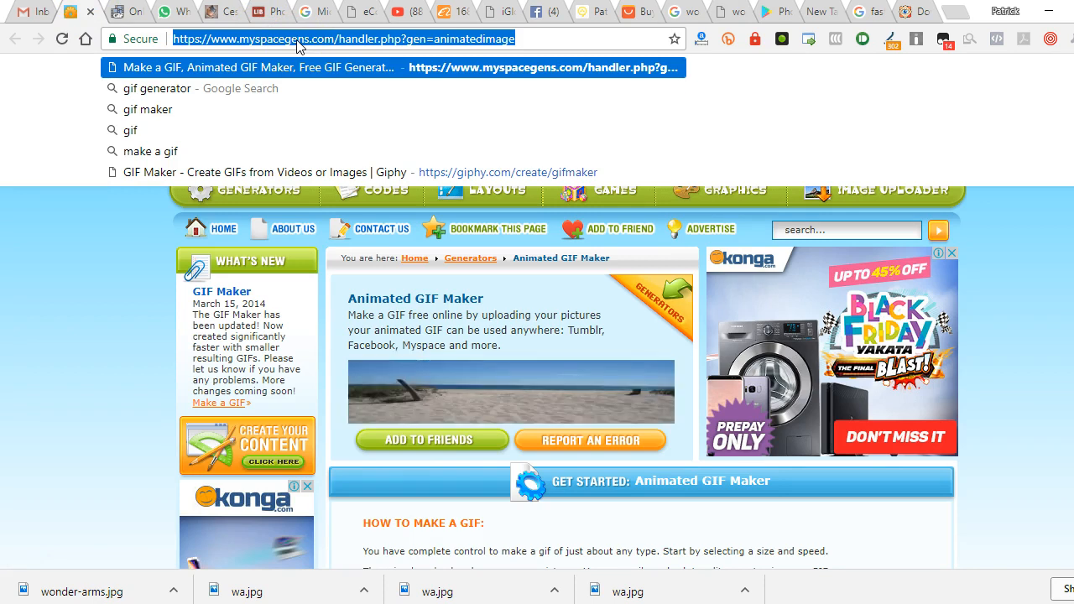
Open bit.ly in a new browser tab and create a bitlink for the copied GIF maker address
key(ctrl+t)
text(bit.ly)
key(Return)
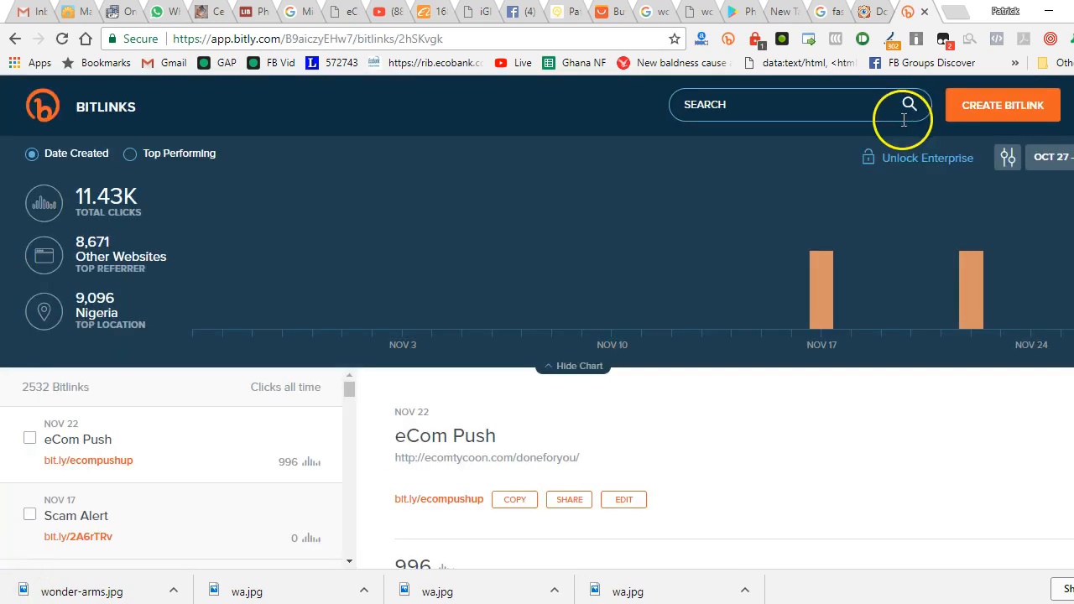
click(1005, 109)
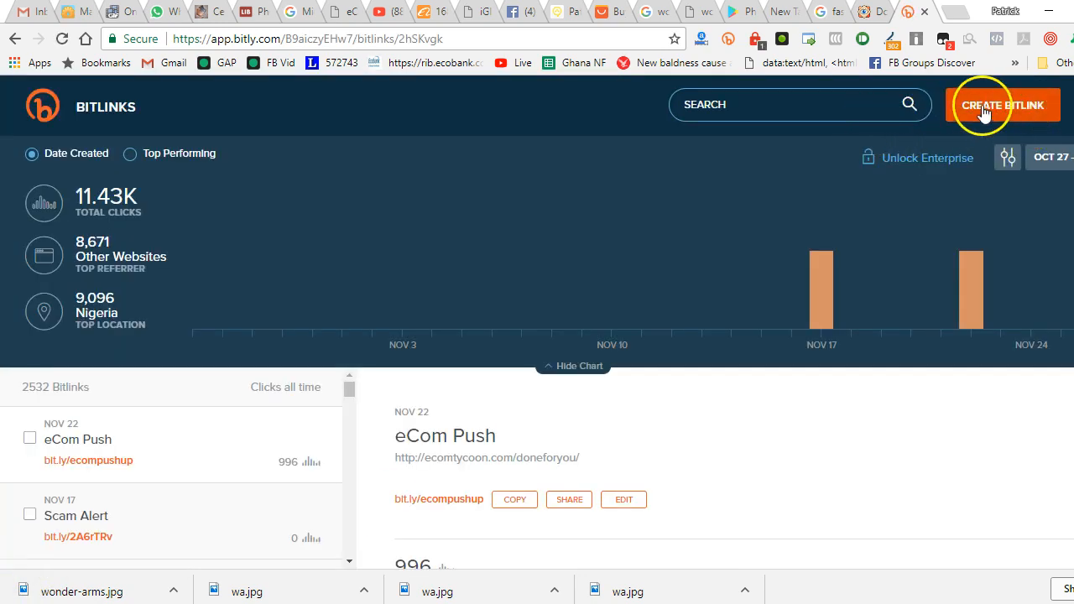
click(935, 218)
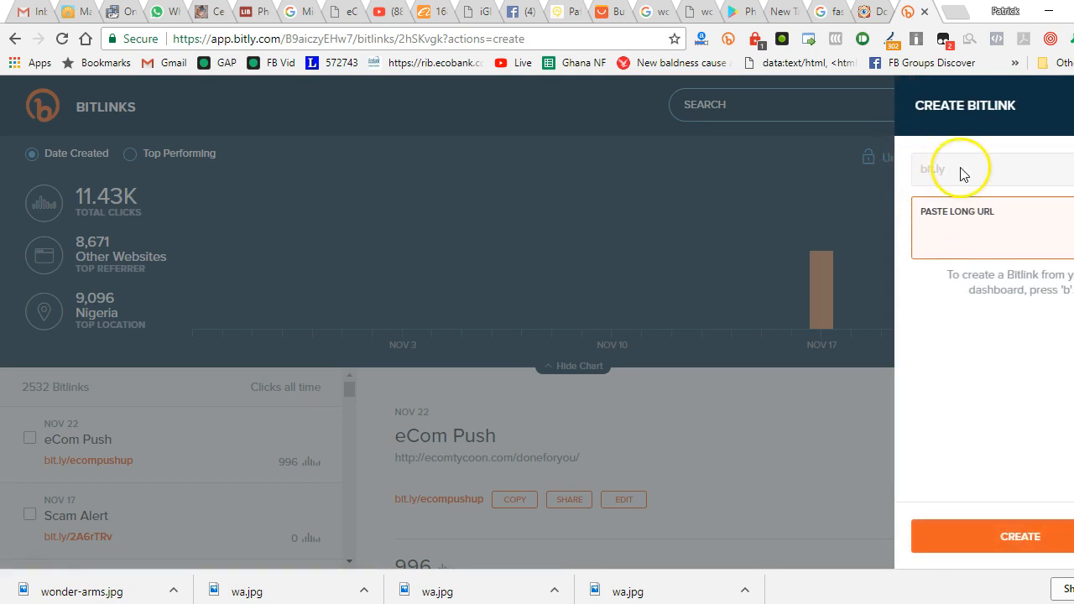
key(ctrl+v)
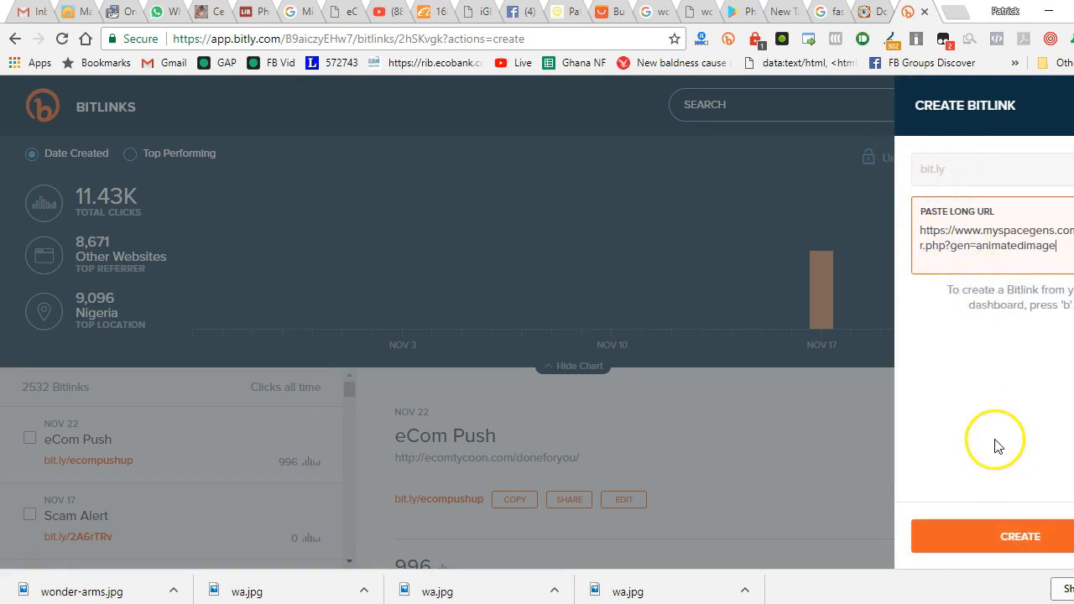
click(995, 536)
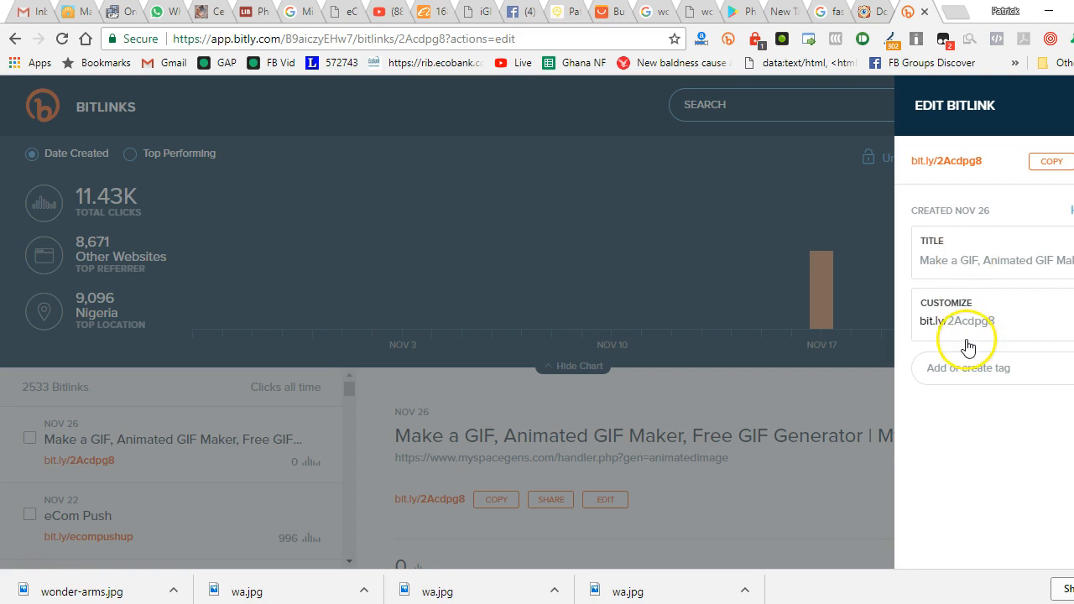
Customize the new bitlink's ending to creategif123 and save the change
double_click(971, 320)
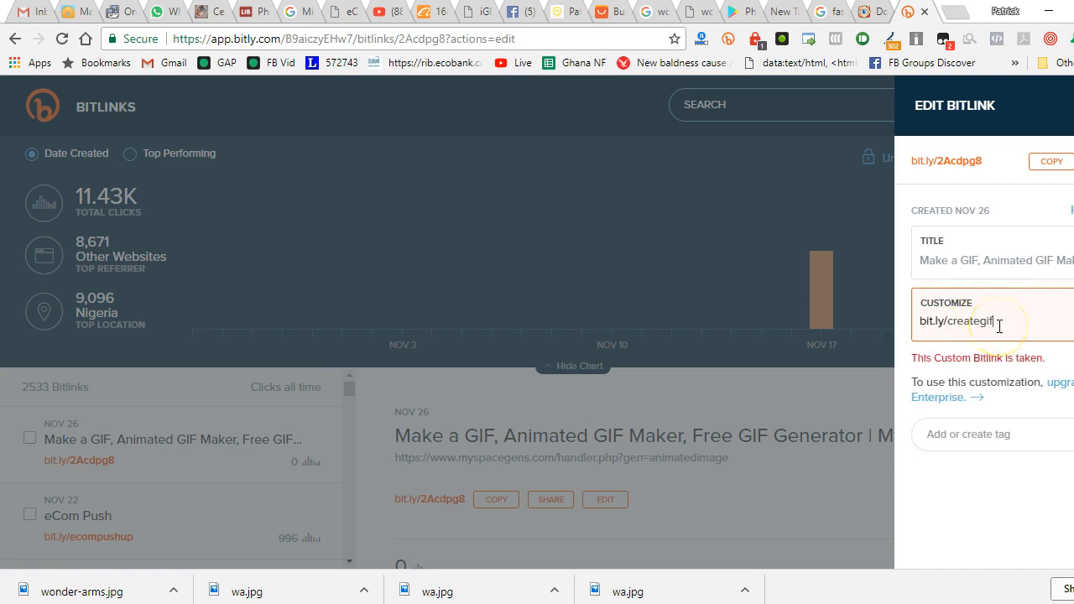
key(Return)
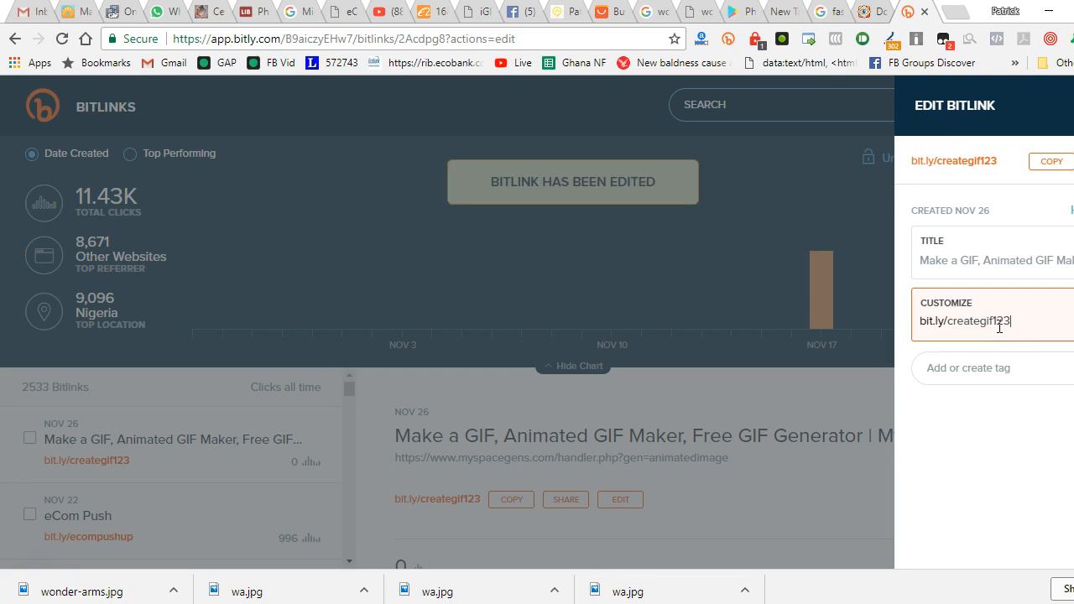
click(580, 39)
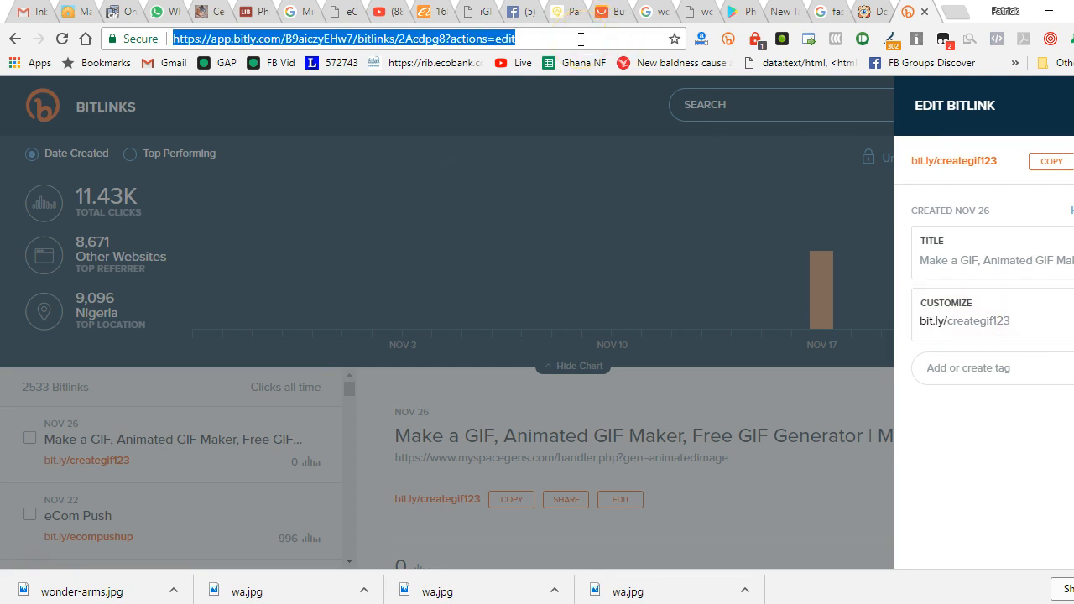
Try to open the short link in a new browser tab by entering bit.lycreategif123 as the address
click(92, 17)
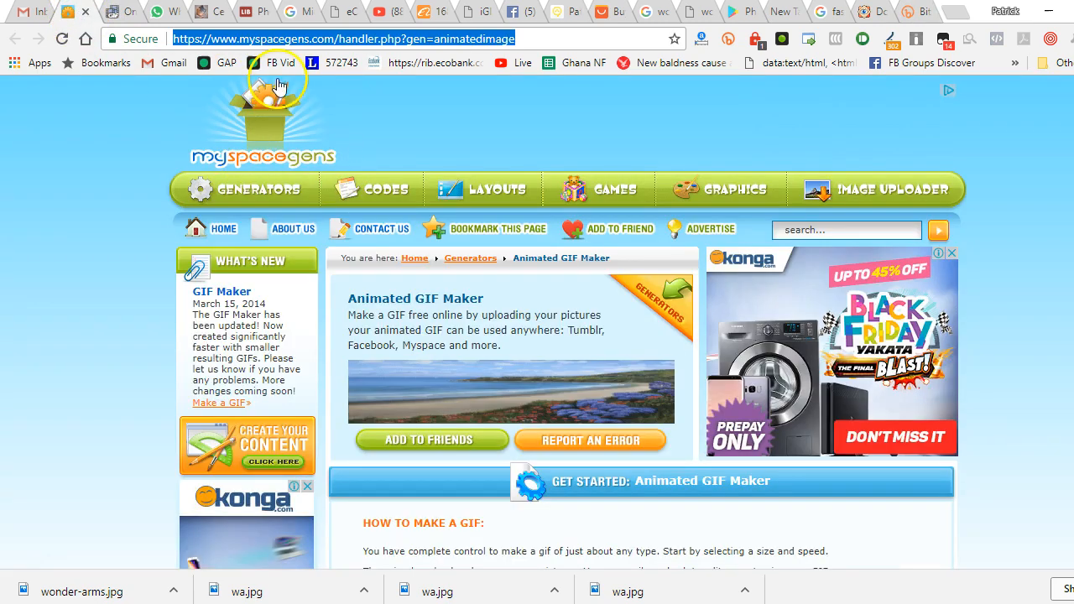
key(ctrl+t)
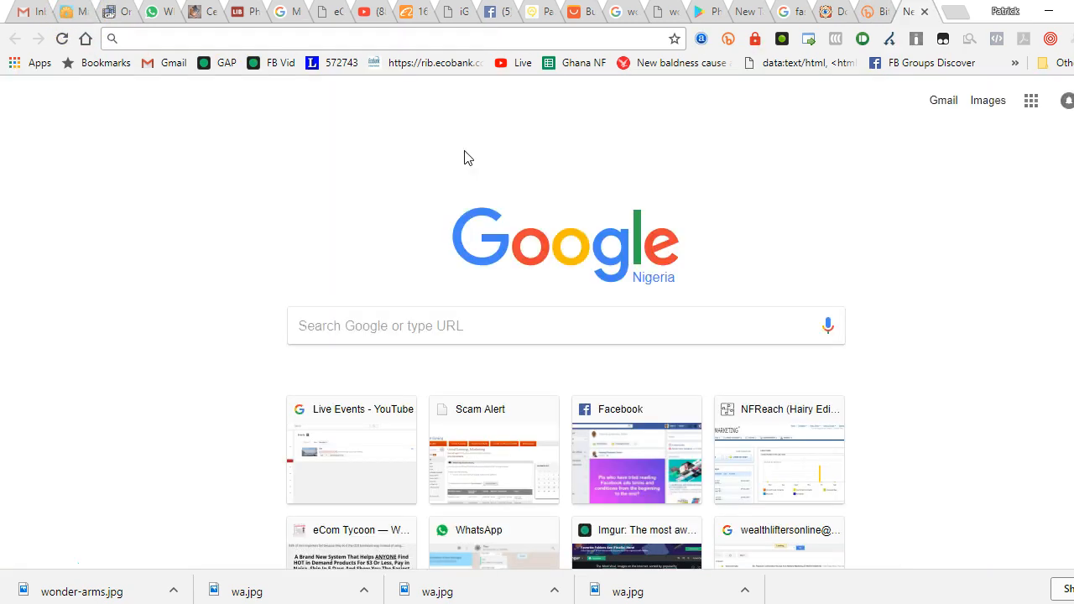
text(bit.lycre)
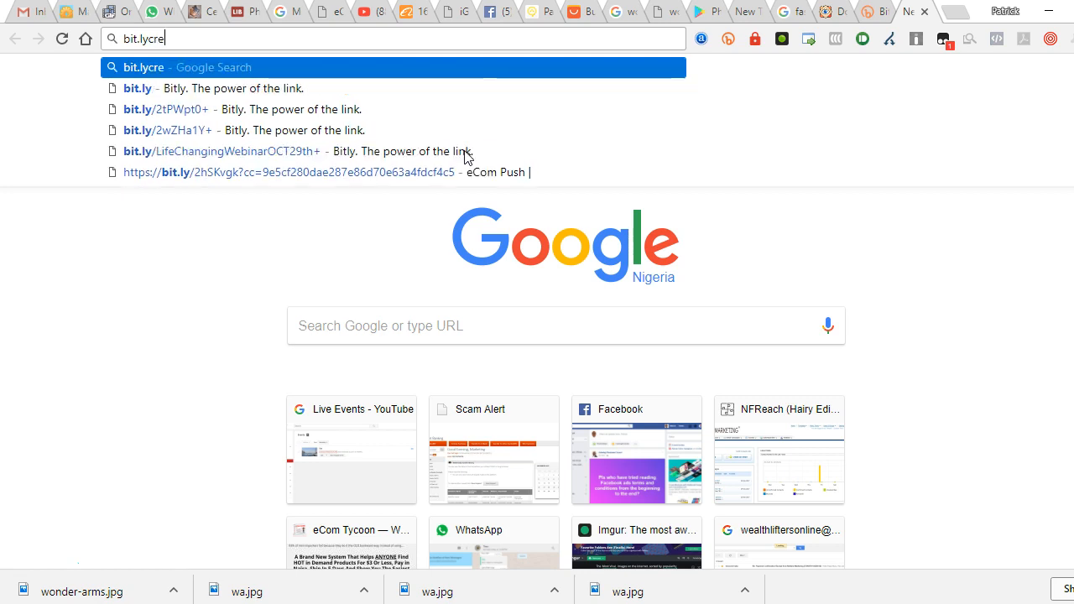
text(ategif123)
key(Return)
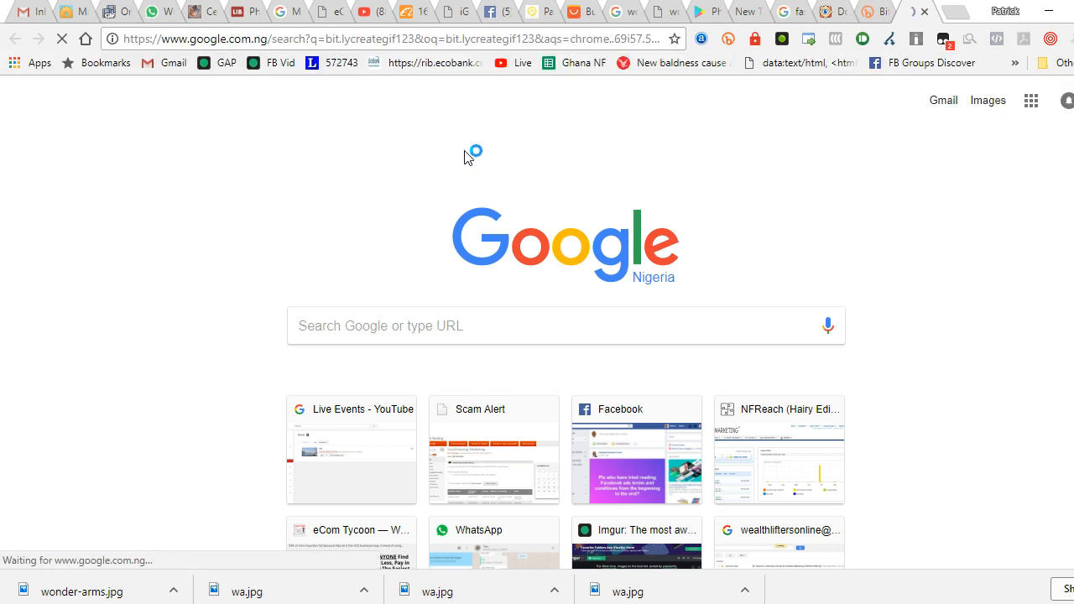
Correct the short link address to bit.ly/creategif123 and open it to reach the Animated GIF Maker
click(465, 40)
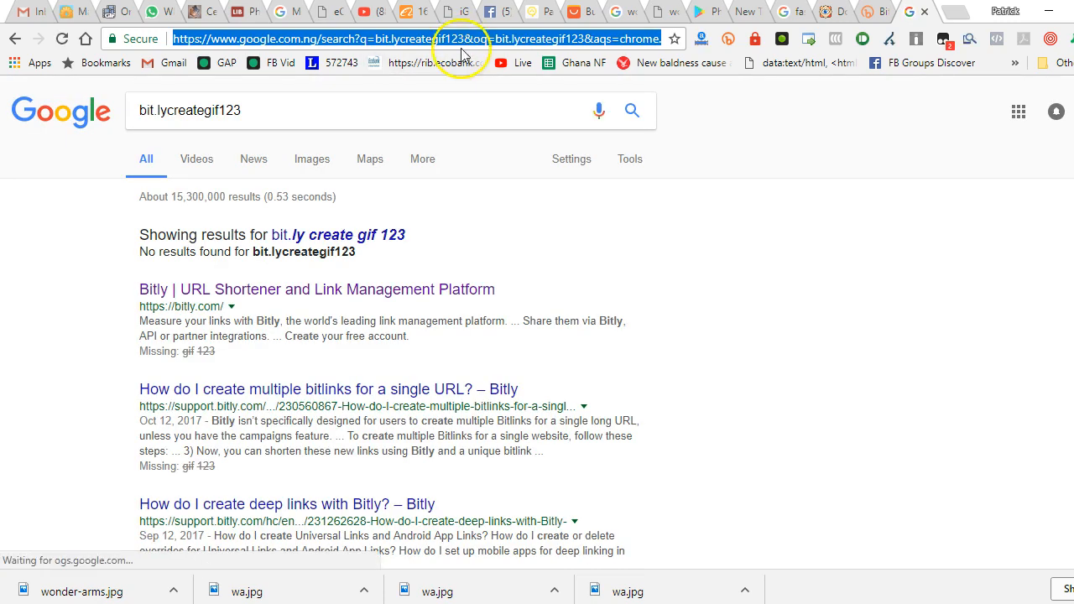
click(331, 110)
key(ctrl+a)
key(ctrl+c)
key(BackSpace)
click(330, 41)
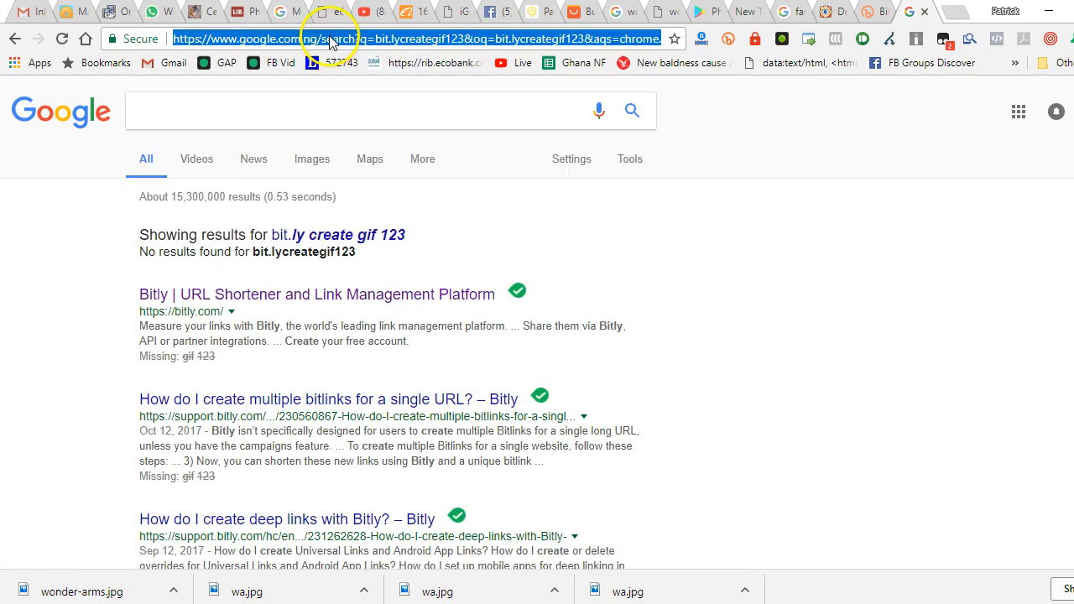
key(ctrl+v)
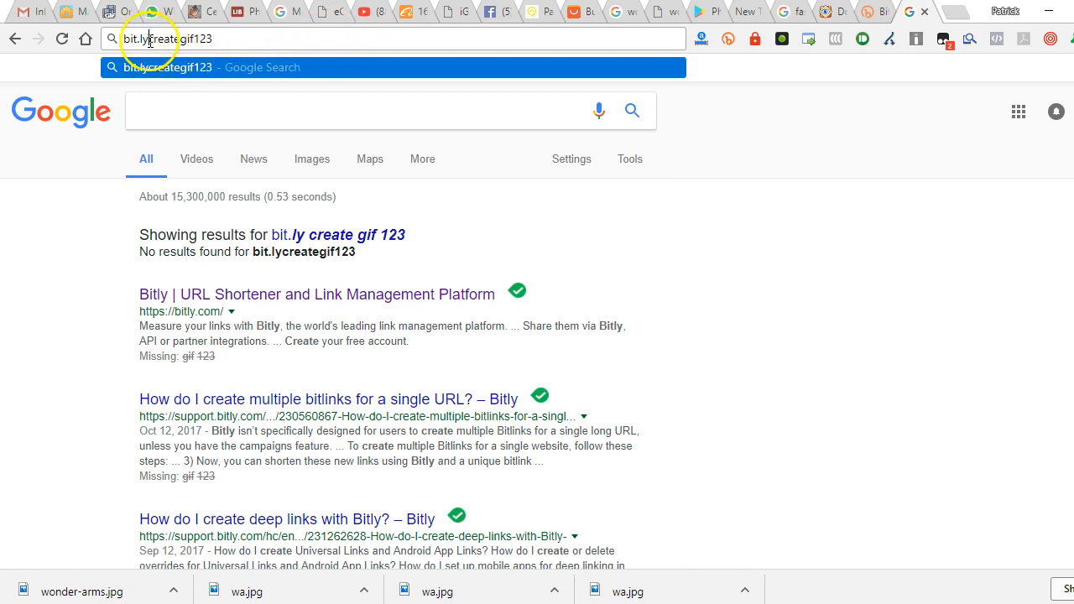
text(/)
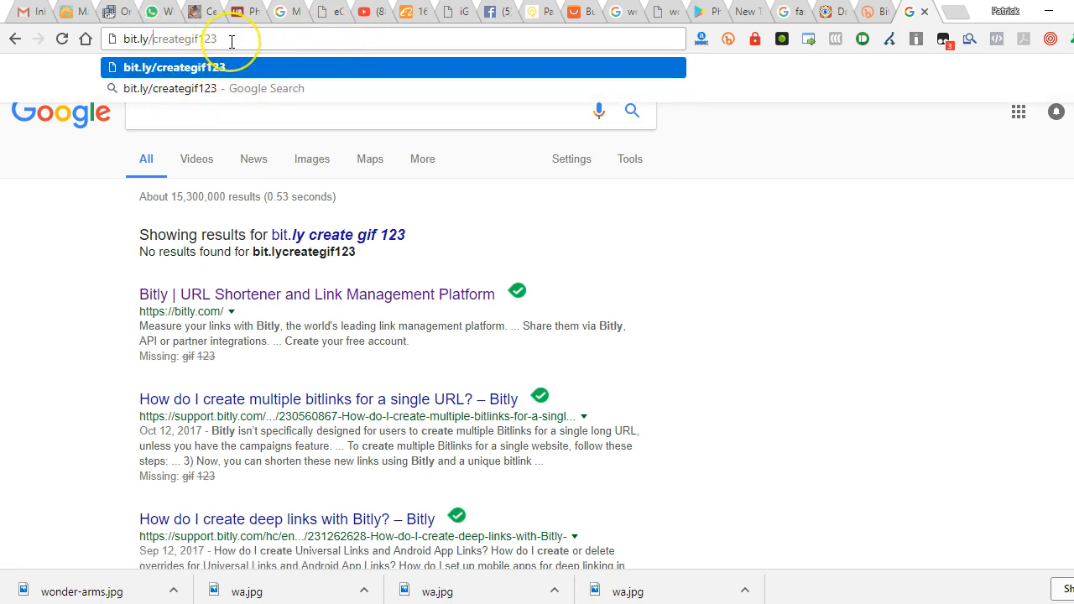
key(Return)
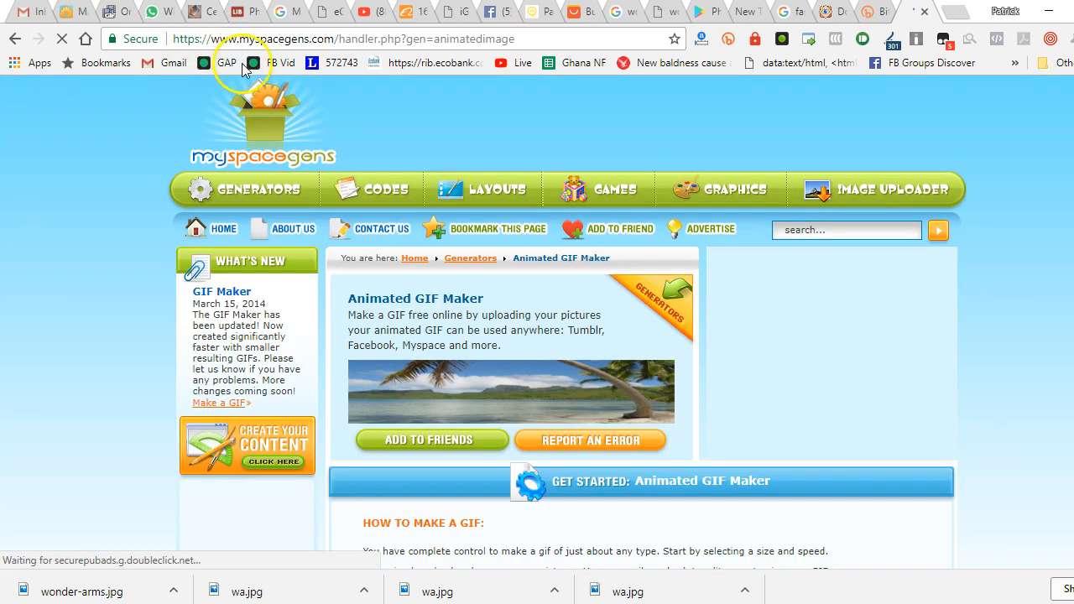
Configure the GIF to leave original picture sizes and play at Slow (750ms) speed
scroll(365, 185, down, 3)
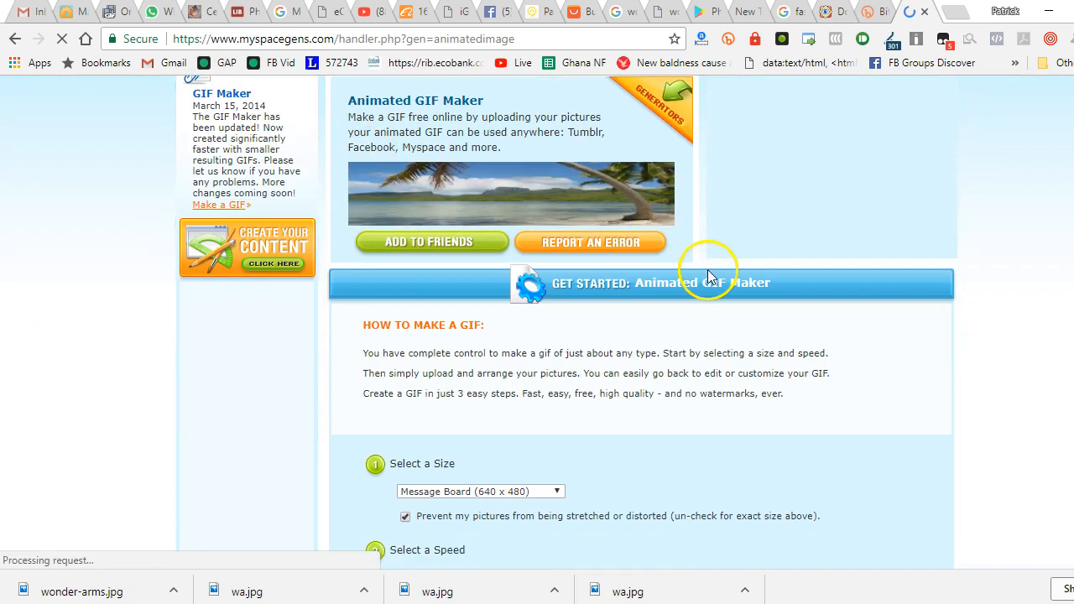
scroll(708, 270, down, 1)
scroll(702, 300, down, 2)
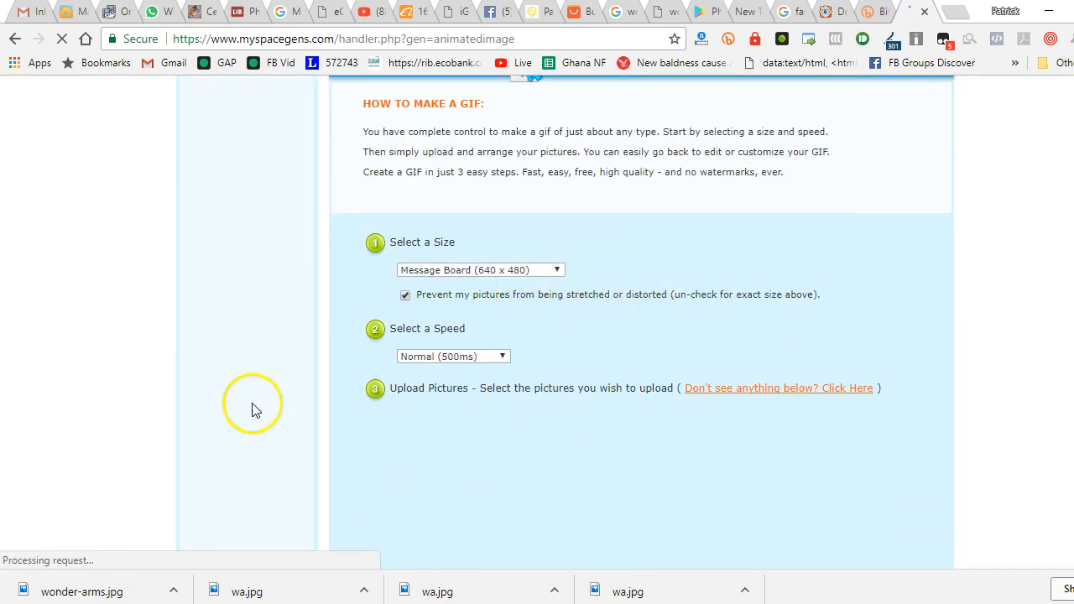
click(444, 272)
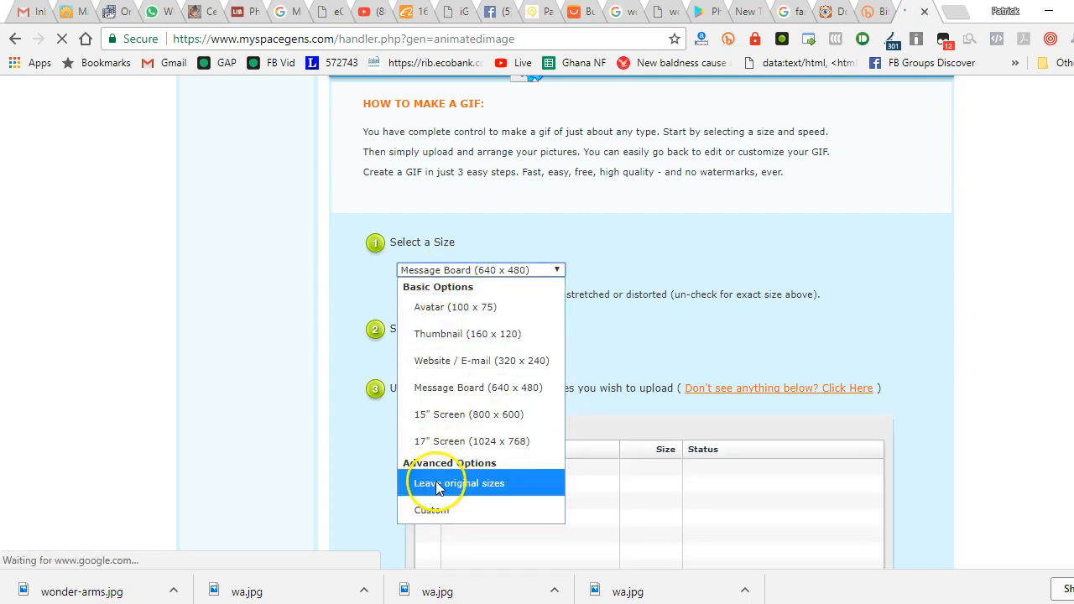
click(438, 485)
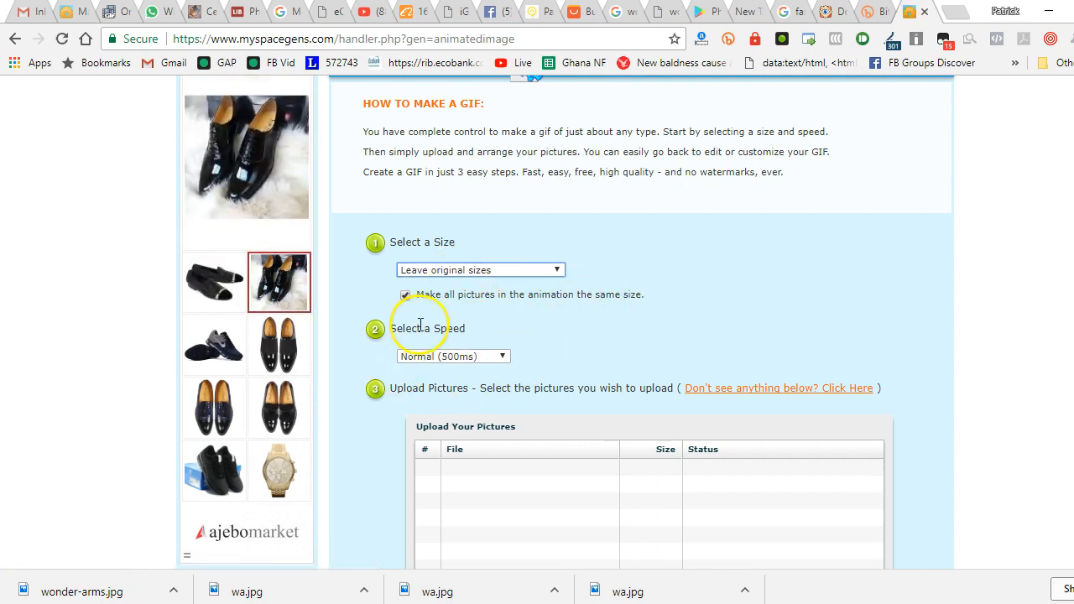
click(432, 359)
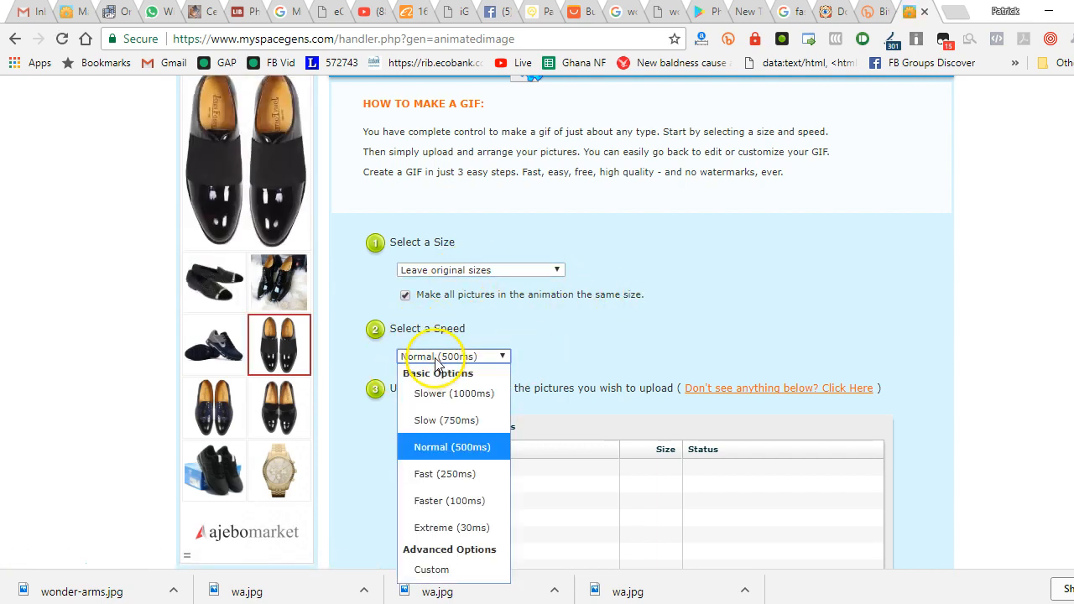
click(460, 421)
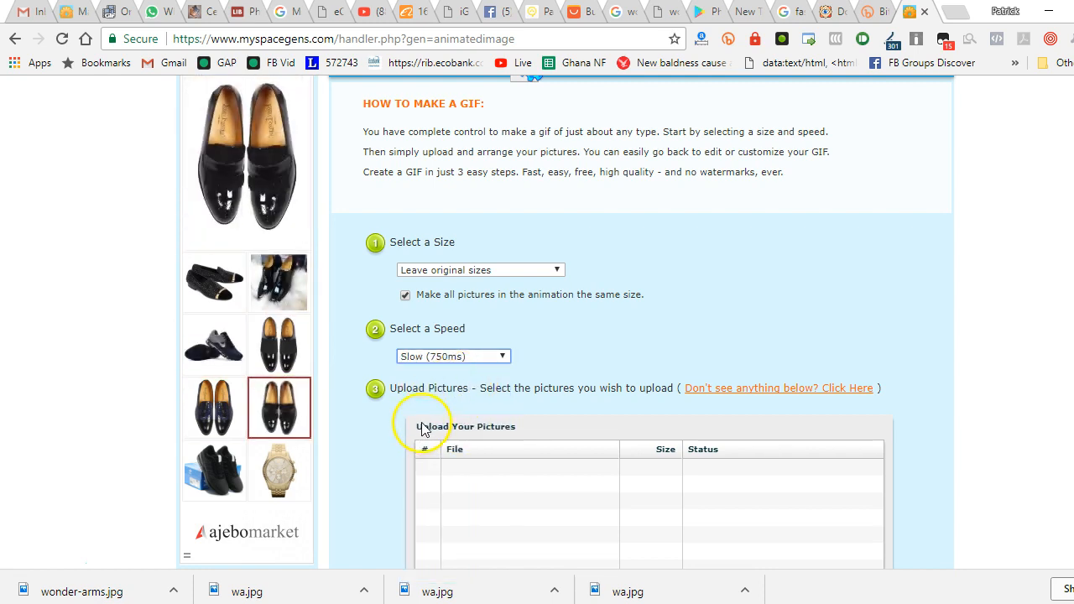
Add wonder-arms1.jpg and wonder-arms2.jpg from the Desktop to the picture upload list
scroll(424, 428, down, 2)
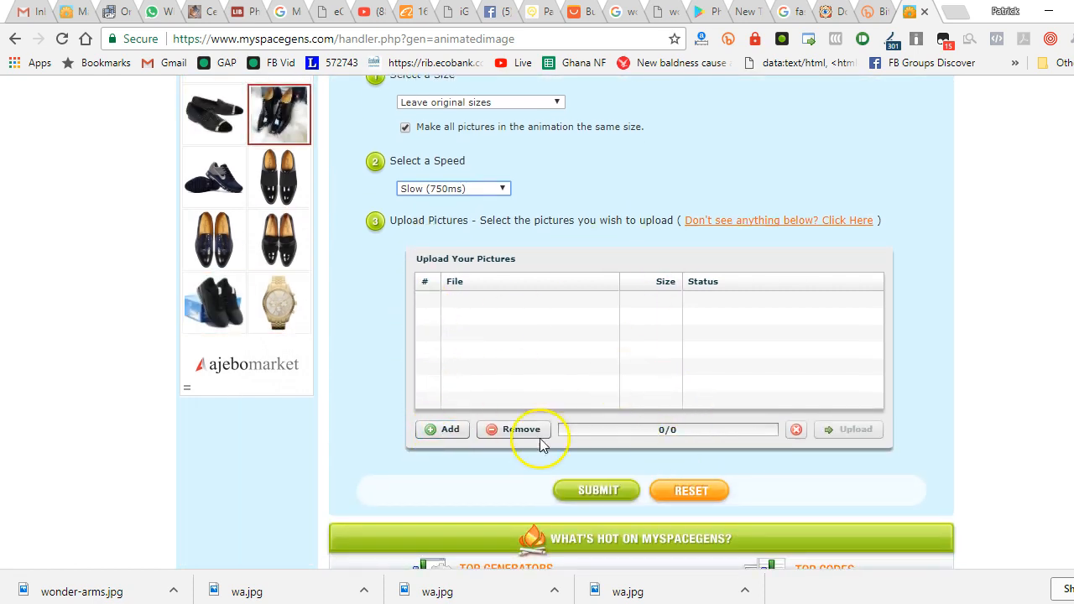
click(443, 429)
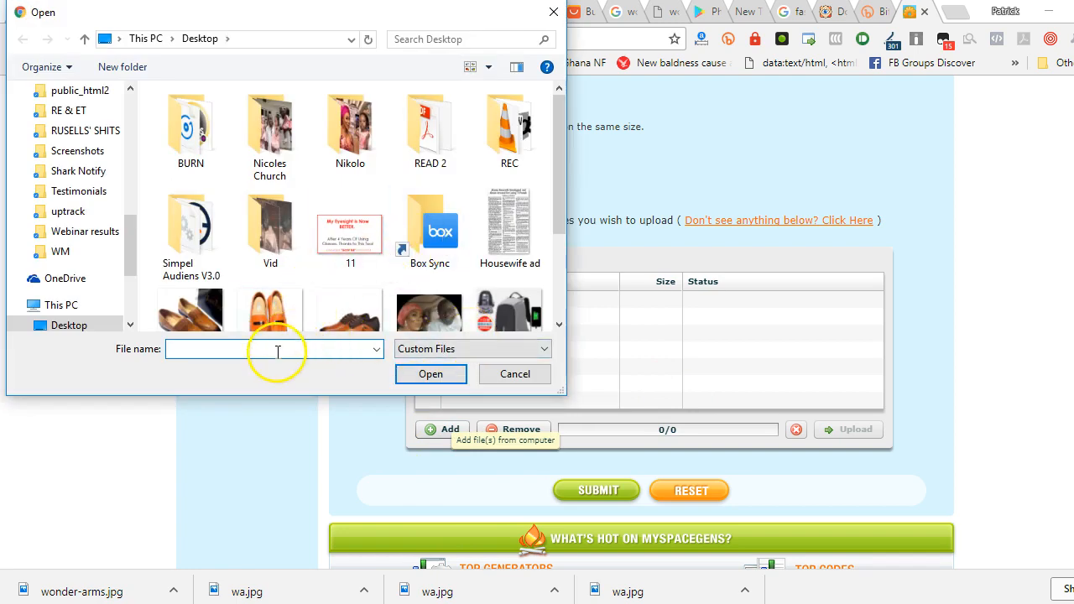
text(wond)
click(252, 383)
click(428, 375)
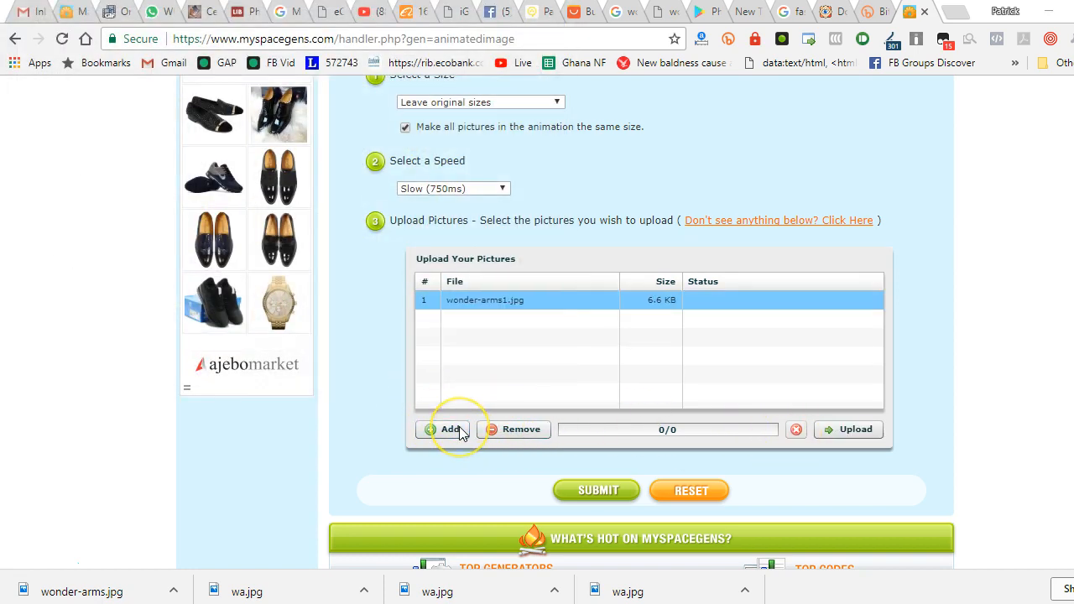
click(459, 432)
text(wonder)
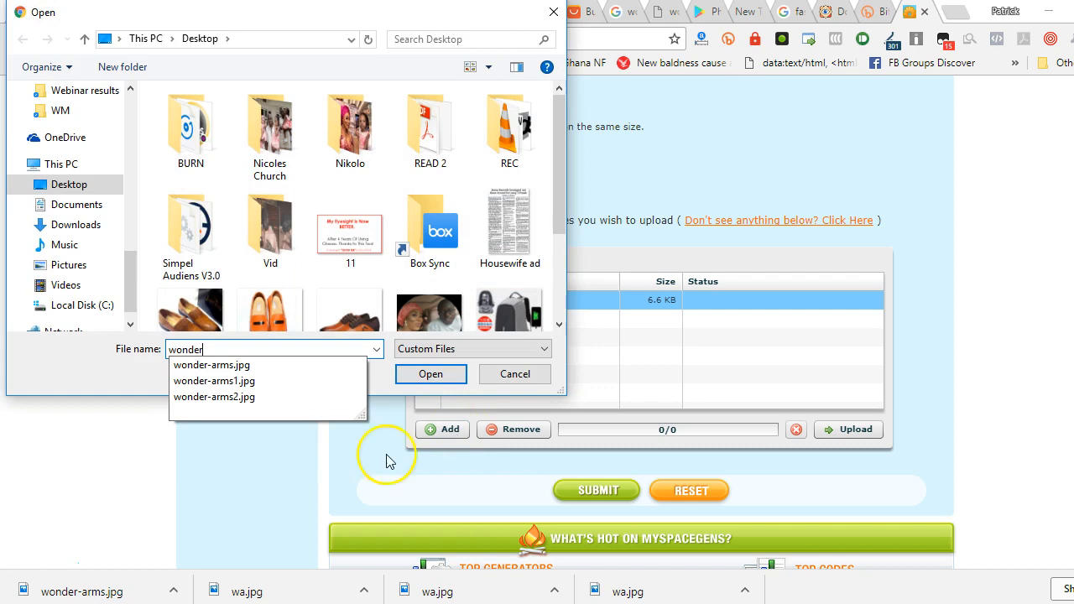
click(353, 398)
click(428, 377)
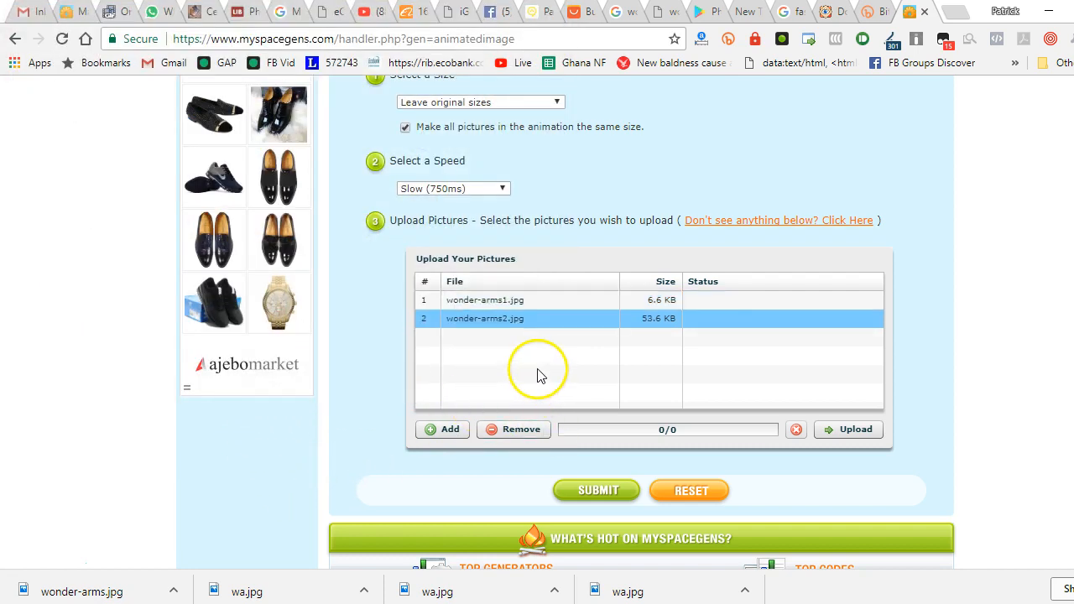
Upload the two listed Wonder Arms pictures and dismiss the upload notice
click(851, 431)
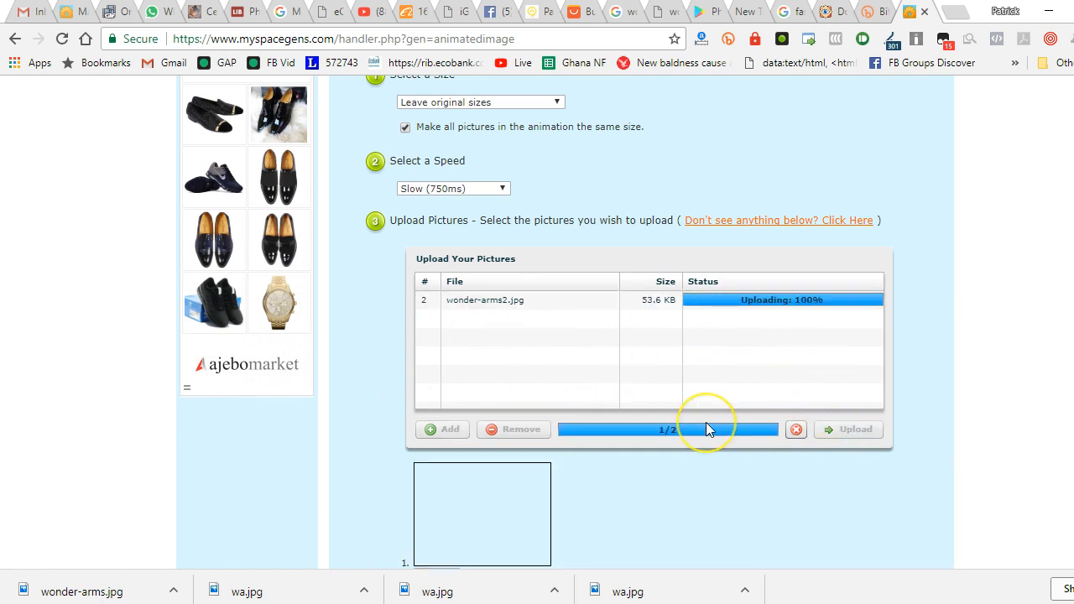
scroll(705, 429, down, 2)
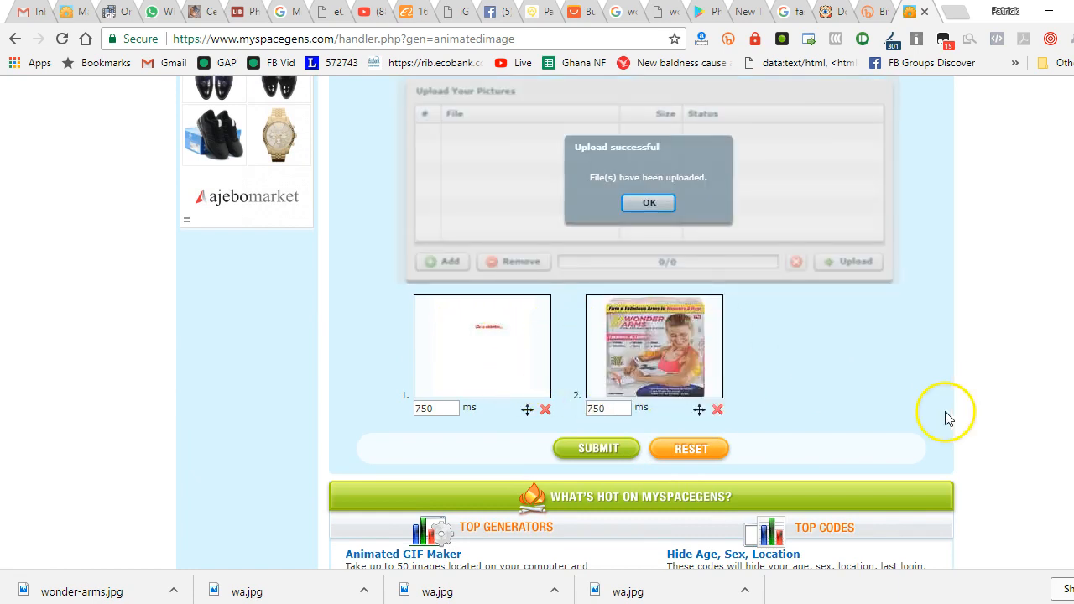
click(643, 204)
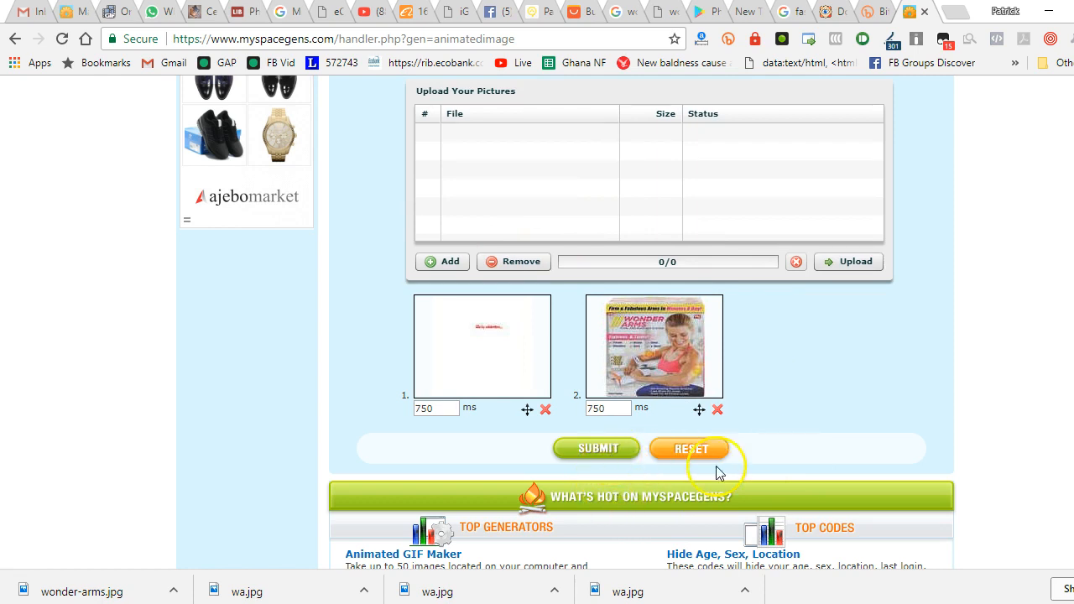
Submit the two uploaded pictures to create the animated GIF and preview the finished animation
click(584, 460)
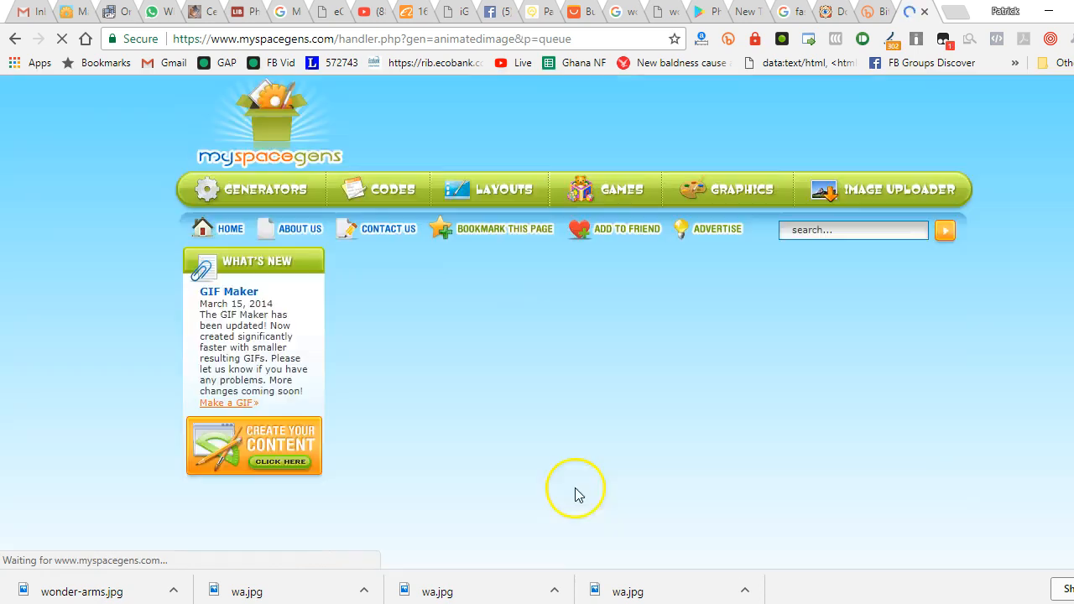
scroll(699, 427, down, 4)
scroll(602, 370, up, 2)
scroll(595, 384, down, 1)
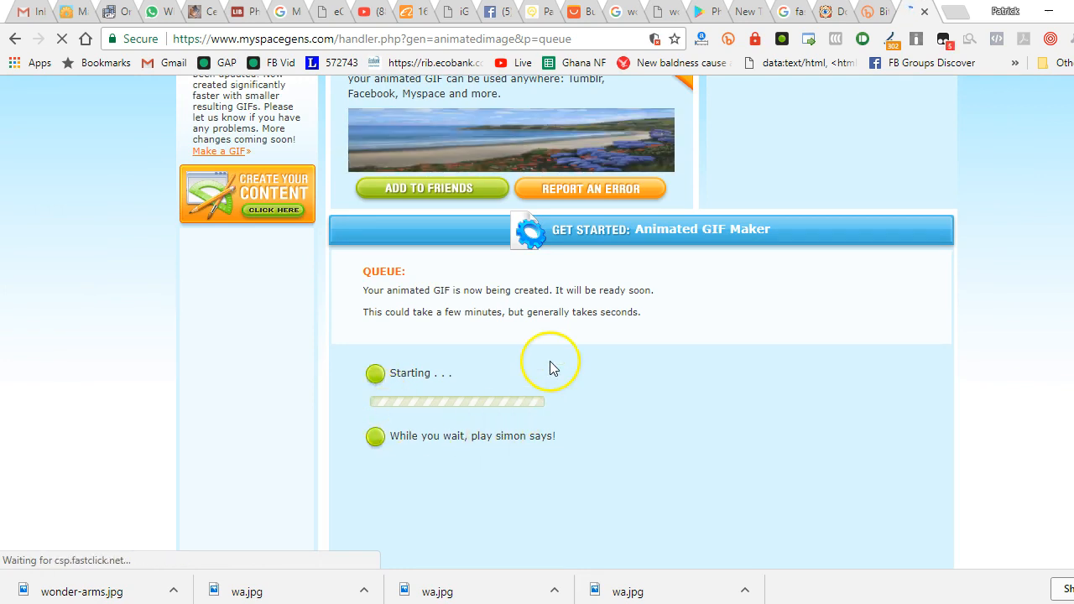
scroll(531, 391, down, 3)
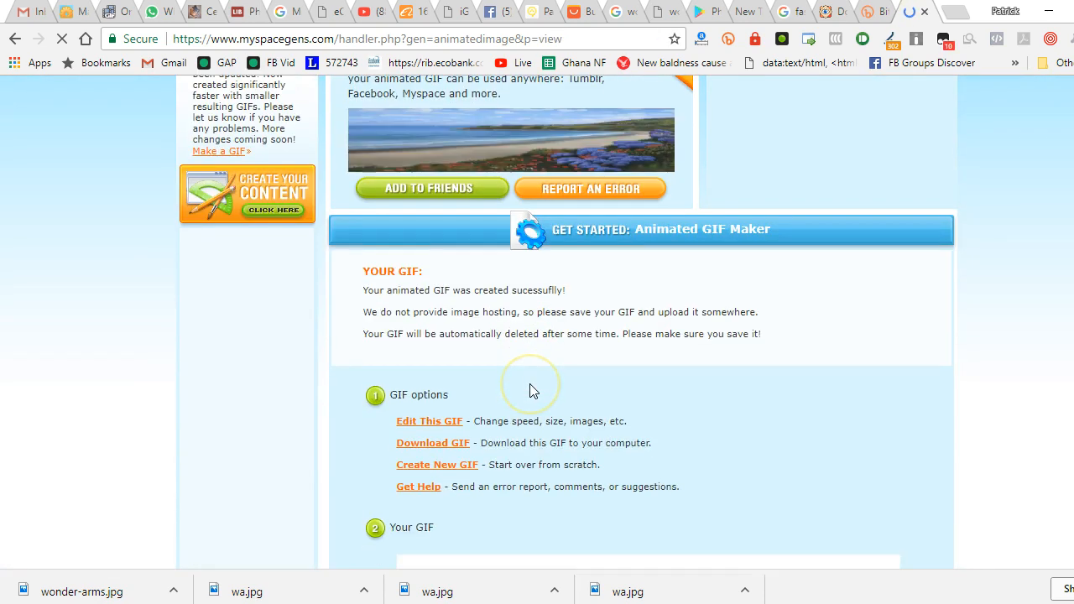
scroll(531, 391, down, 2)
scroll(612, 307, down, 2)
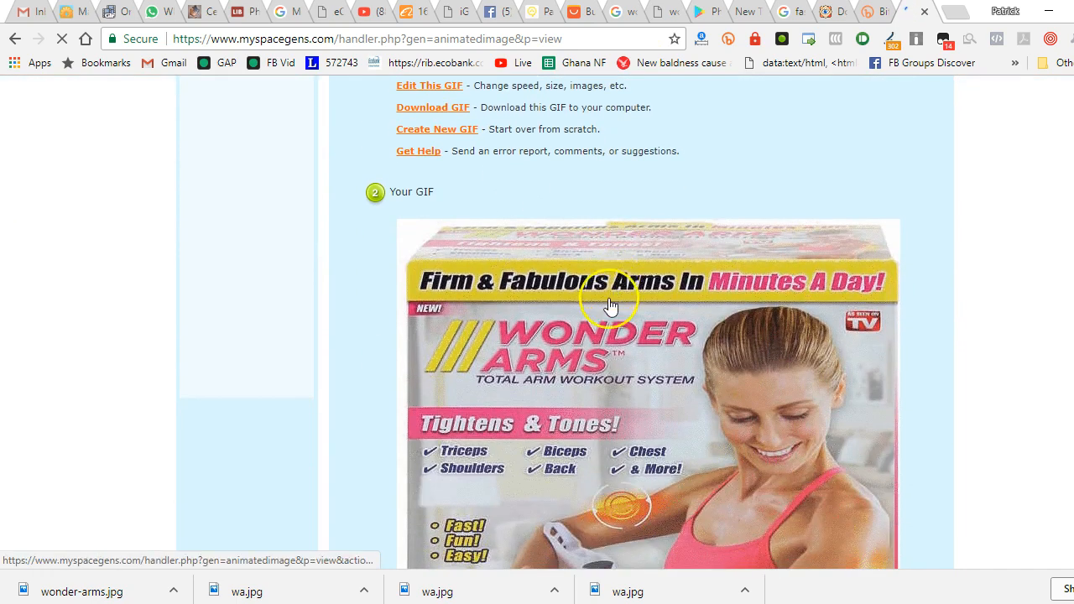
scroll(600, 325, down, 1)
scroll(570, 353, down, 1)
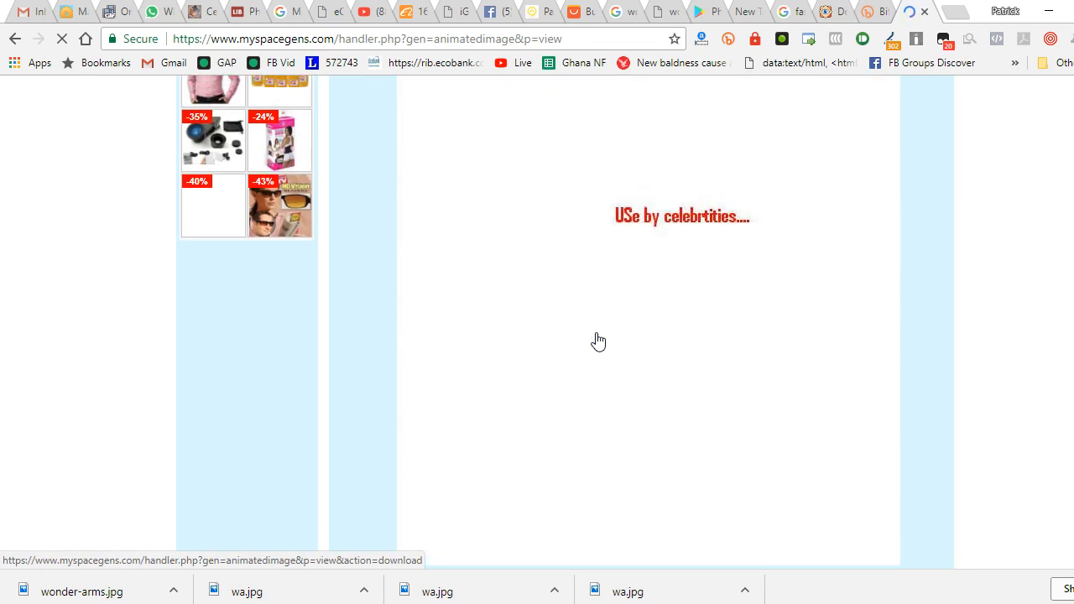
scroll(579, 331, up, 2)
scroll(486, 264, up, 1)
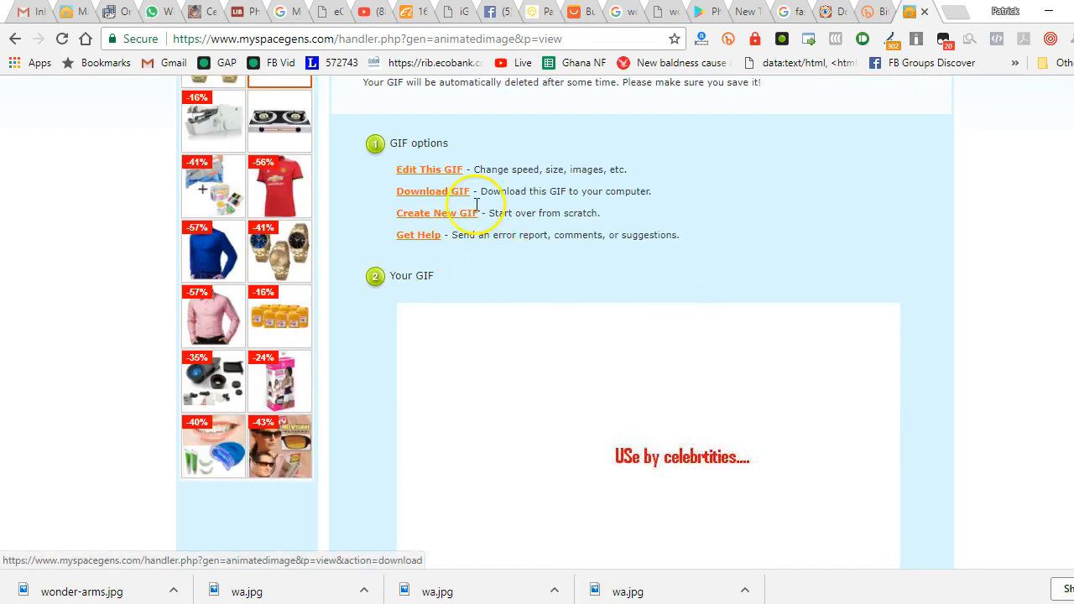
Reopen the created GIF for editing and set a custom animation speed of 2500 ms
click(428, 170)
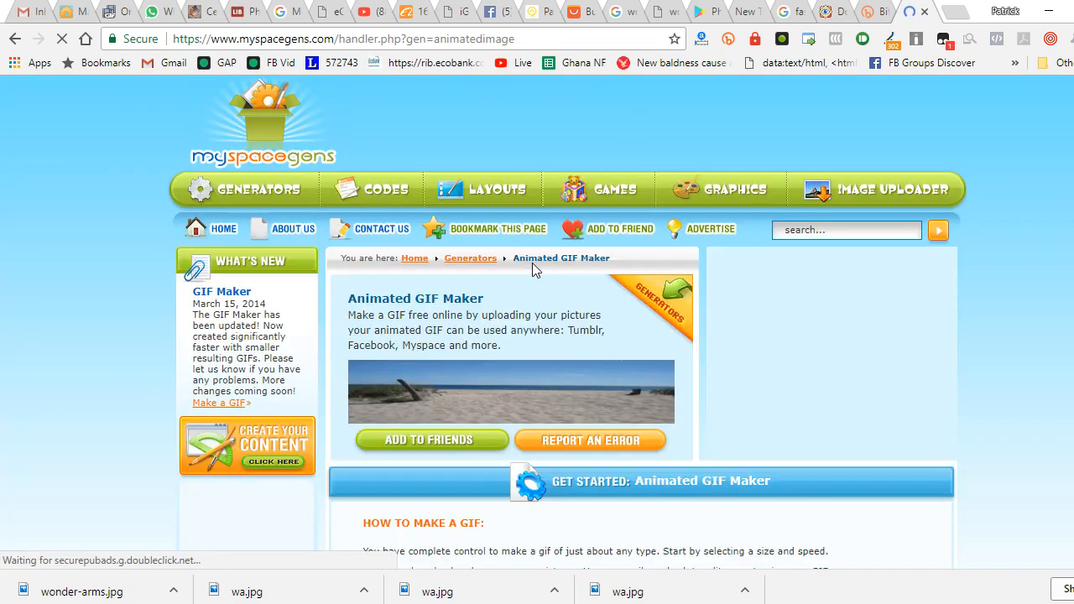
scroll(532, 268, down, 4)
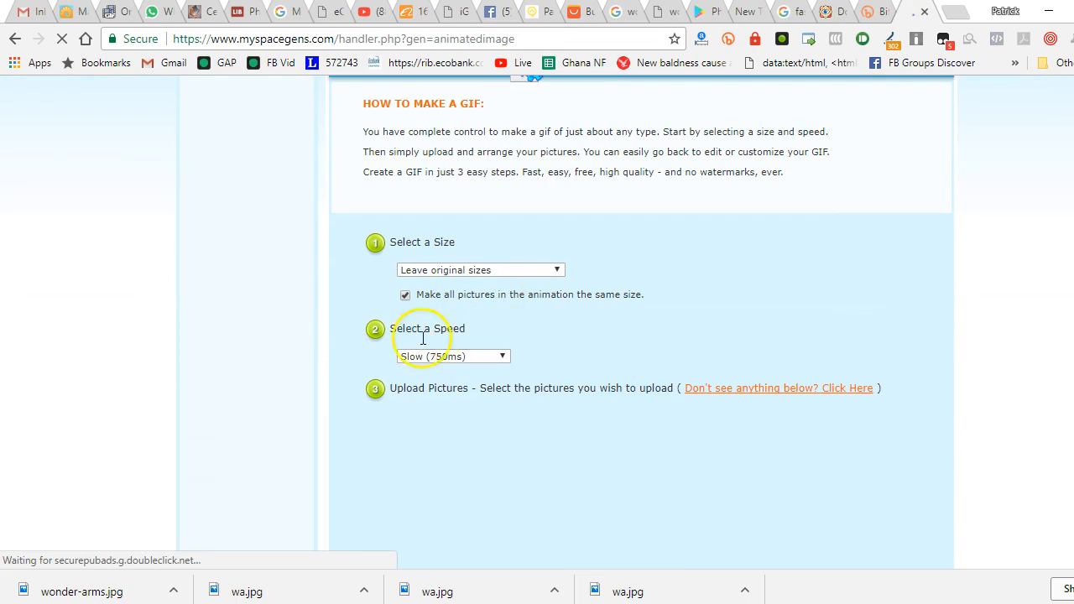
click(409, 358)
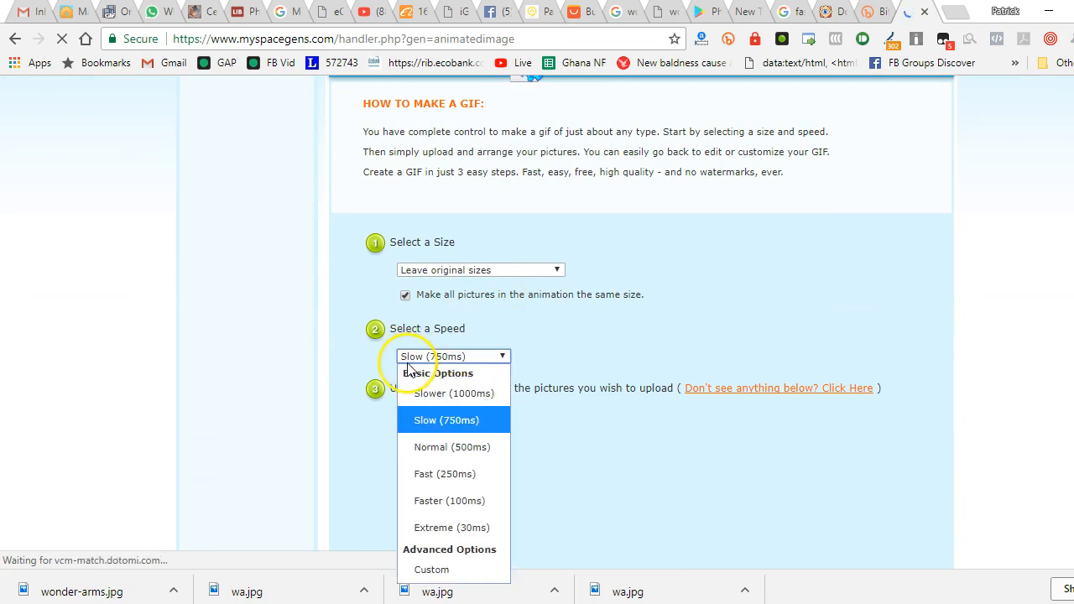
click(419, 570)
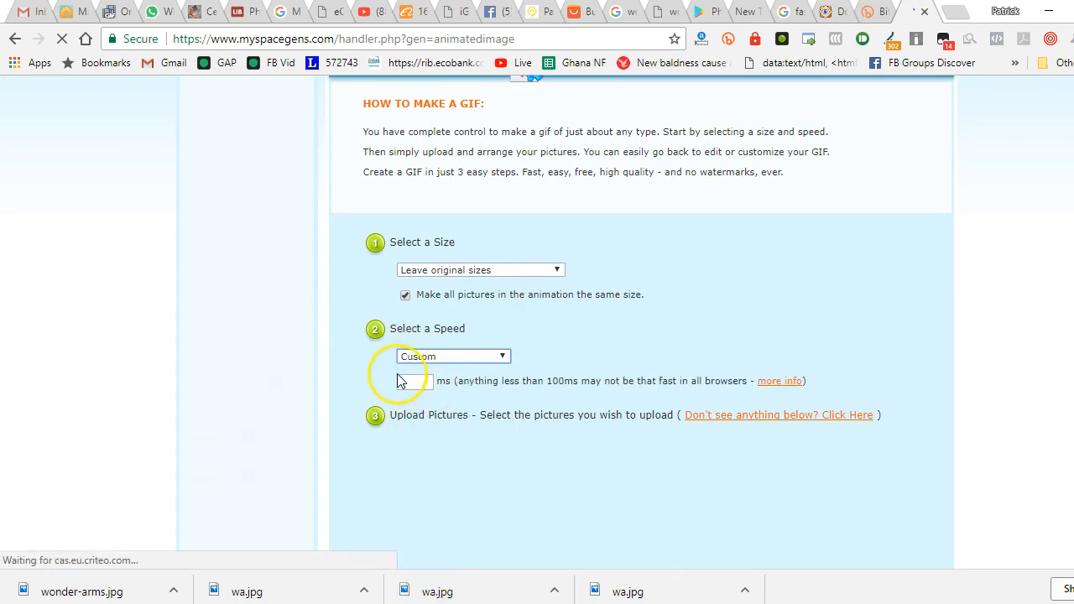
click(402, 381)
text(2500)
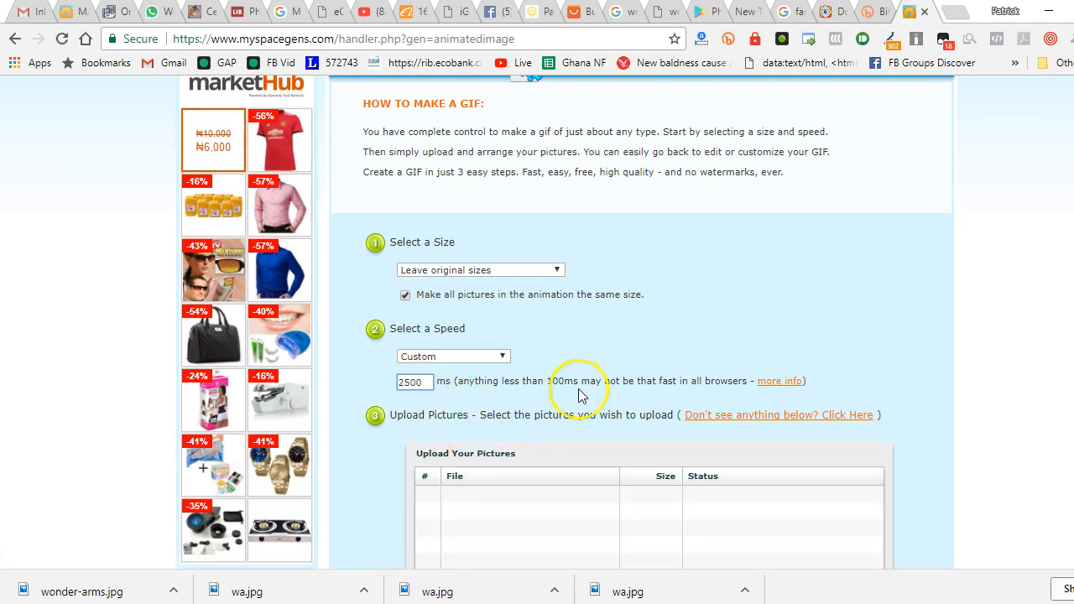
Resubmit the edited GIF to regenerate it and check how the new animation plays
scroll(579, 395, down, 5)
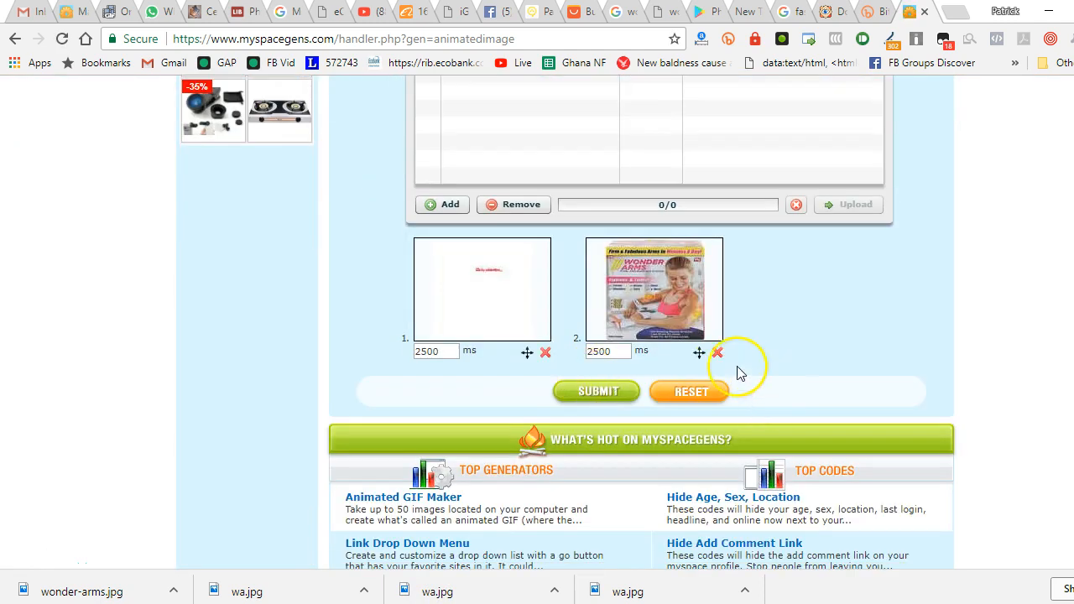
click(596, 394)
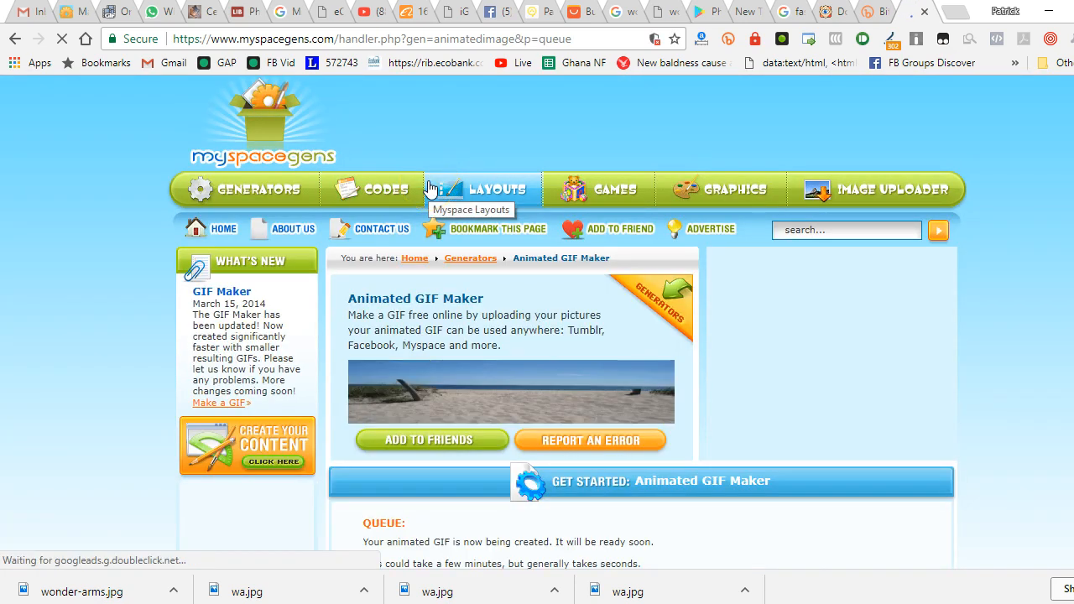
scroll(514, 232, down, 3)
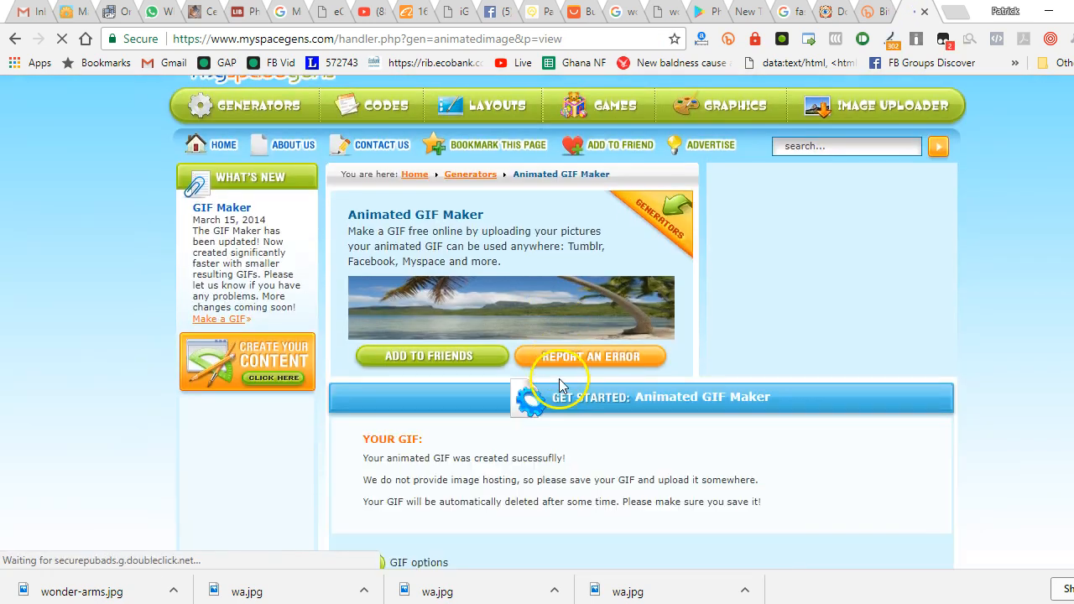
scroll(560, 387, down, 5)
scroll(559, 395, down, 2)
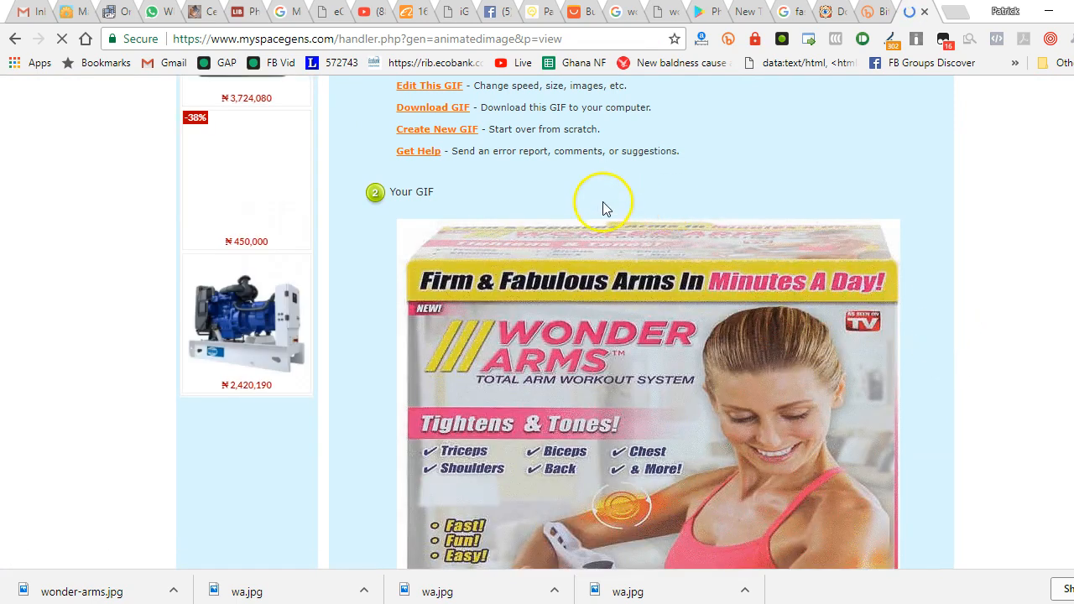
scroll(603, 204, up, 1)
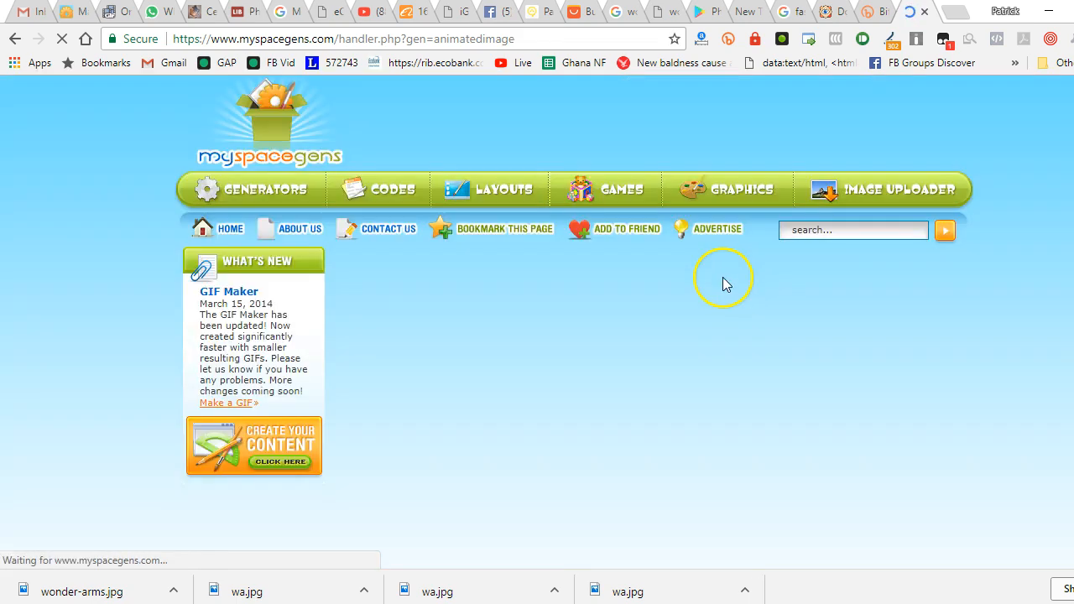
Set the custom animation speed of the two-picture GIF to 2000 ms
scroll(722, 286, down, 9)
scroll(537, 302, down, 4)
scroll(503, 218, up, 2)
scroll(437, 155, down, 1)
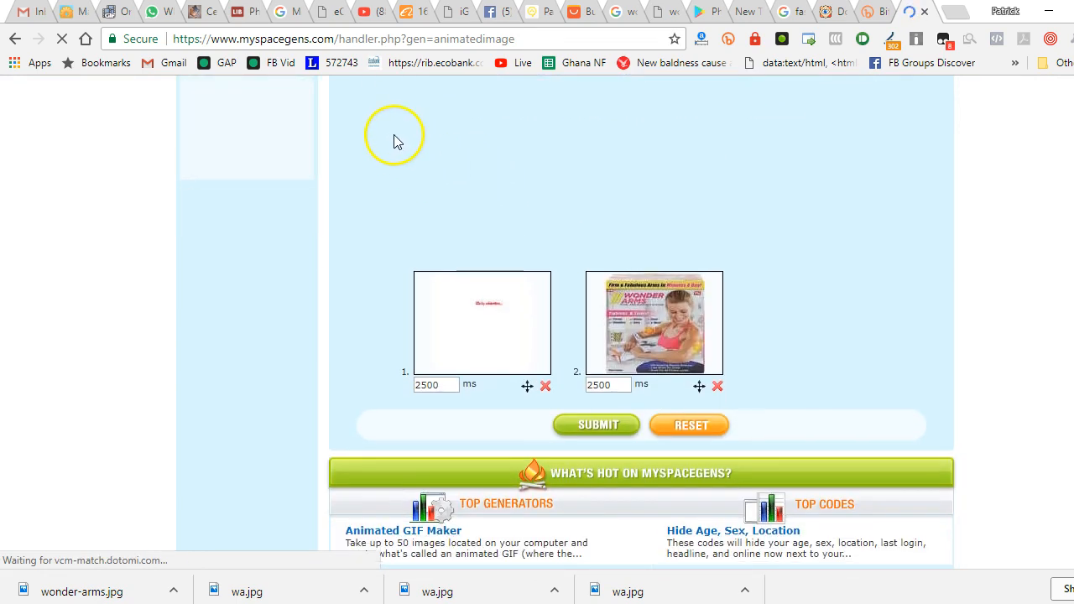
scroll(395, 138, up, 3)
click(408, 206)
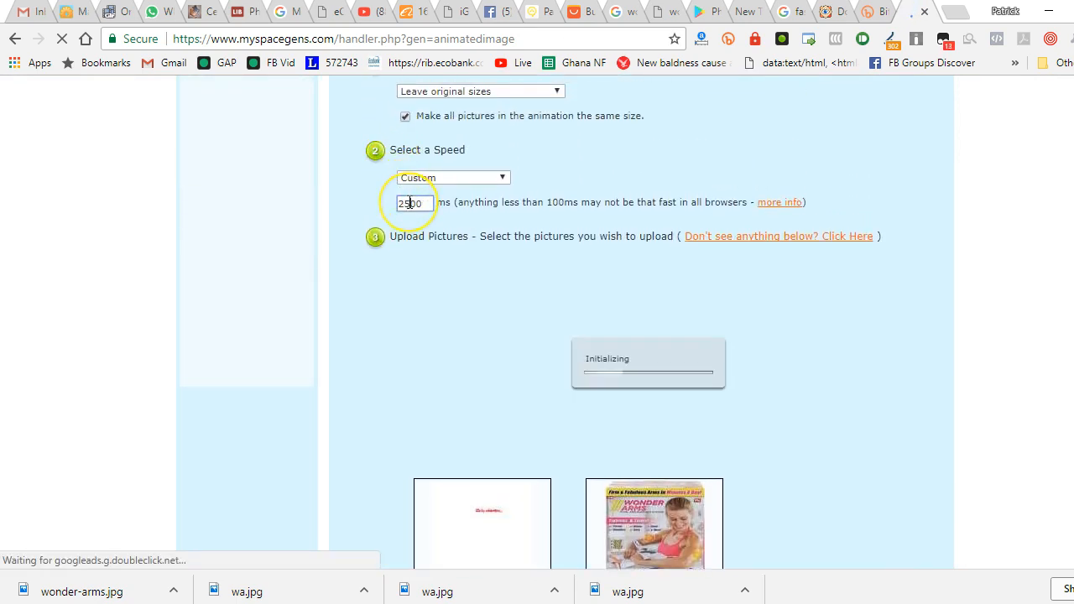
scroll(504, 243, down, 5)
click(546, 264)
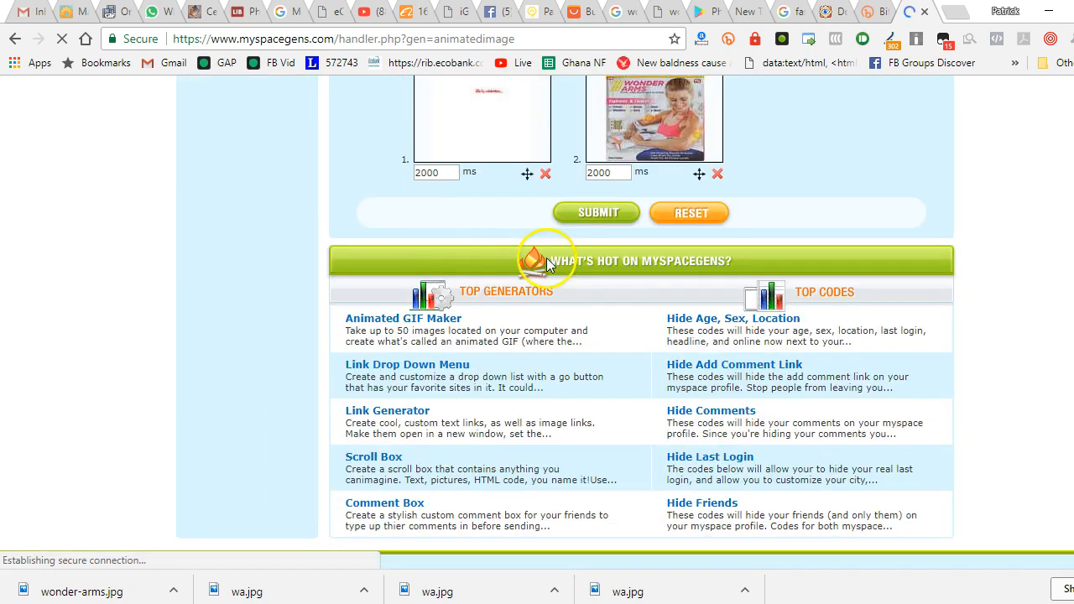
Submit the GIF with its new speed to regenerate it and watch the resulting animation play
click(617, 215)
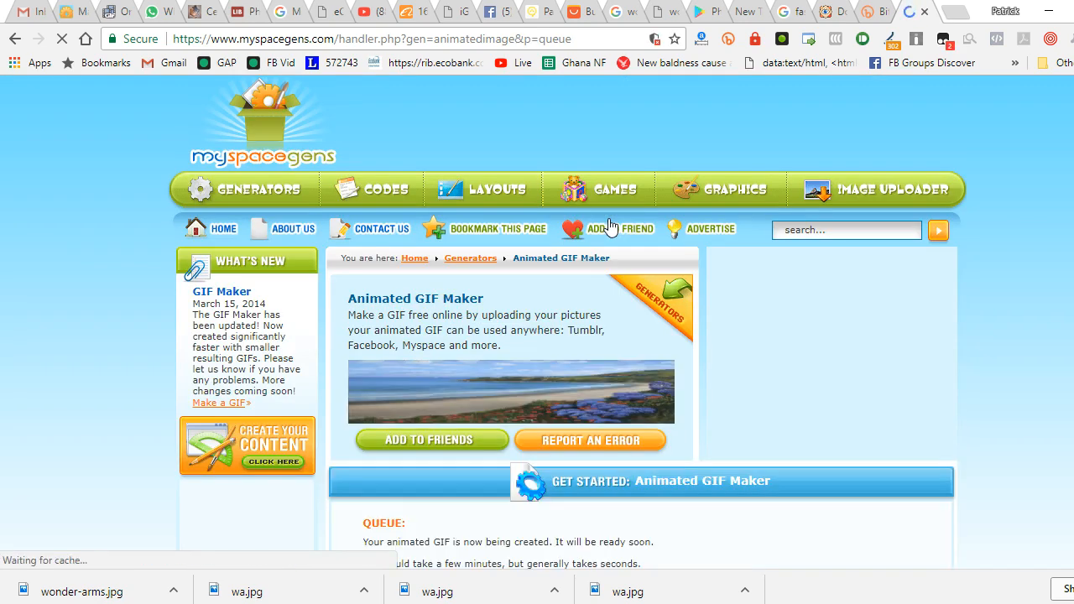
scroll(793, 304, down, 3)
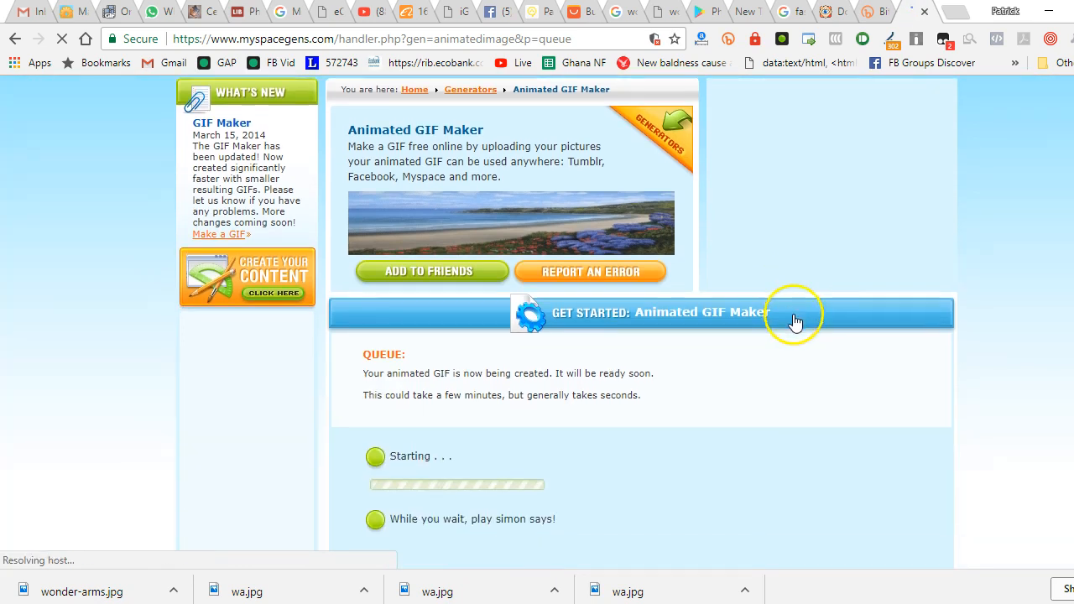
scroll(794, 324, down, 4)
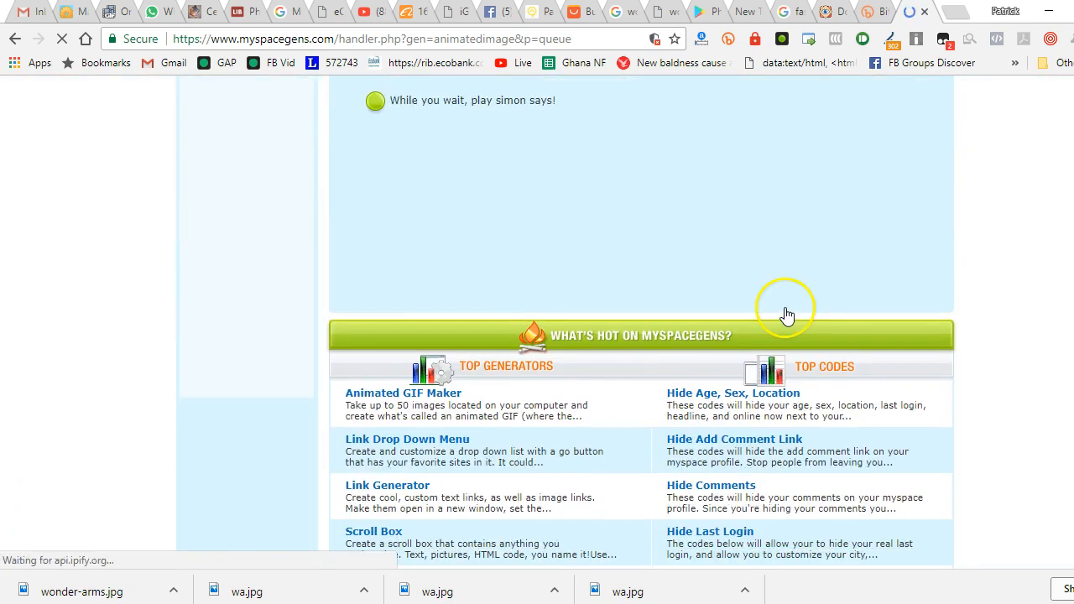
scroll(760, 302, up, 1)
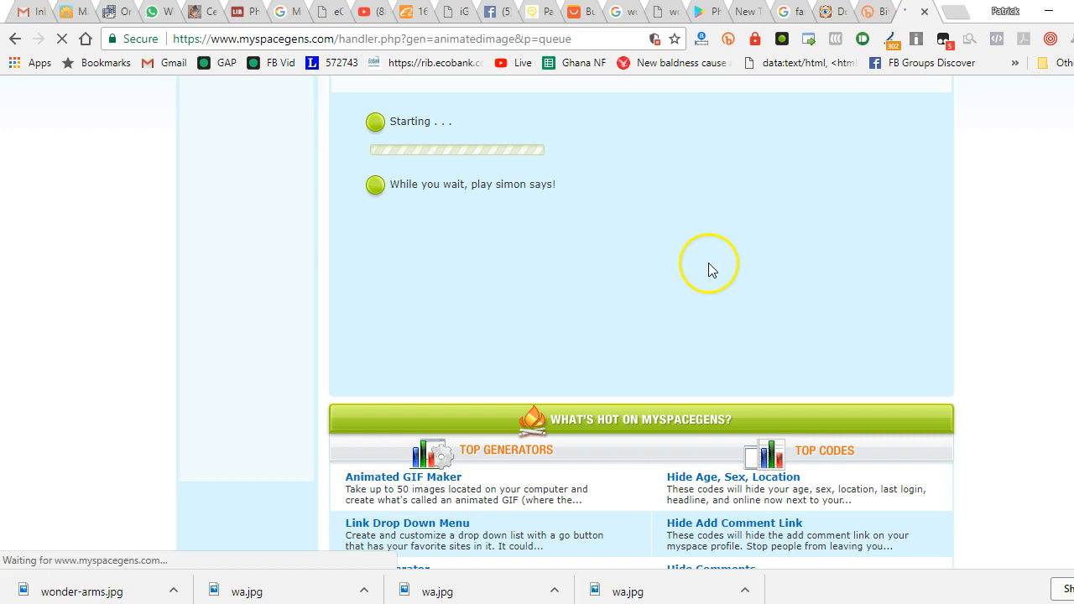
scroll(677, 233, down, 9)
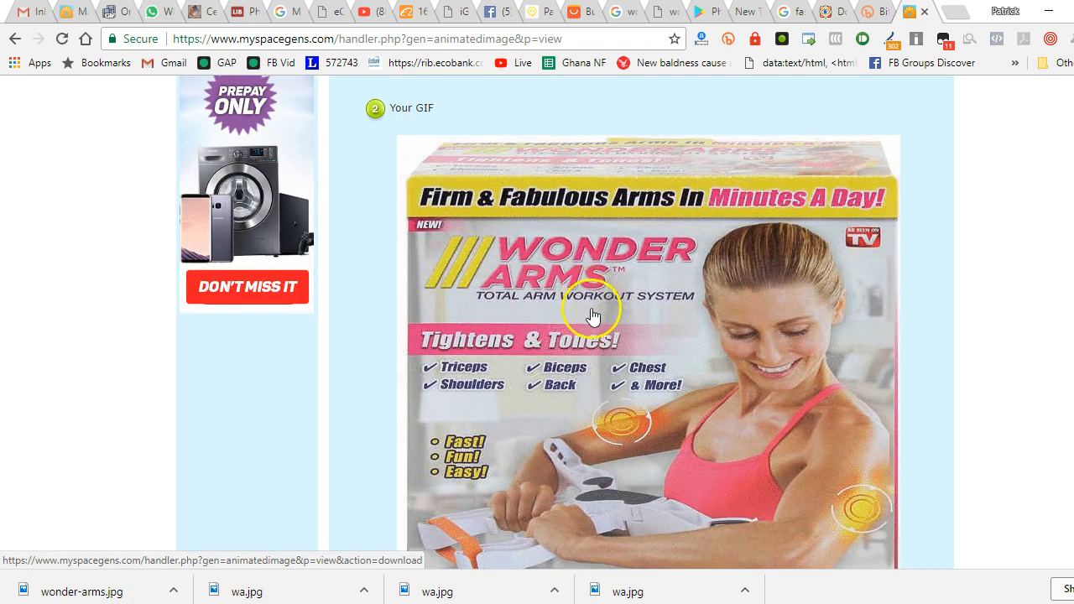
scroll(1007, 311, down, 1)
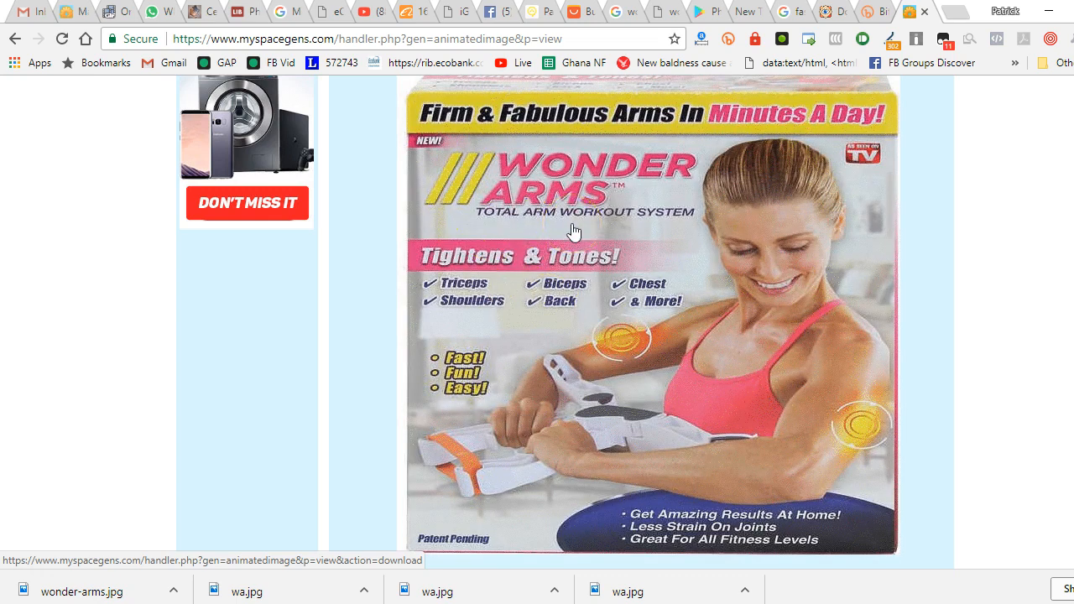
Save the finished animation to the Desktop as a GIF image named windowarms3
right_click(573, 231)
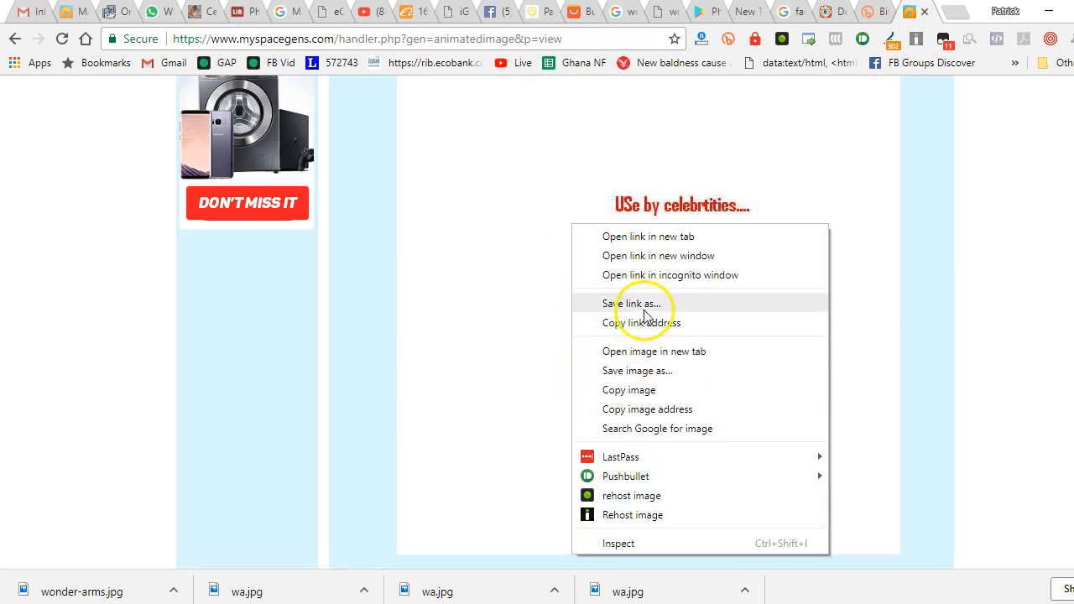
click(619, 369)
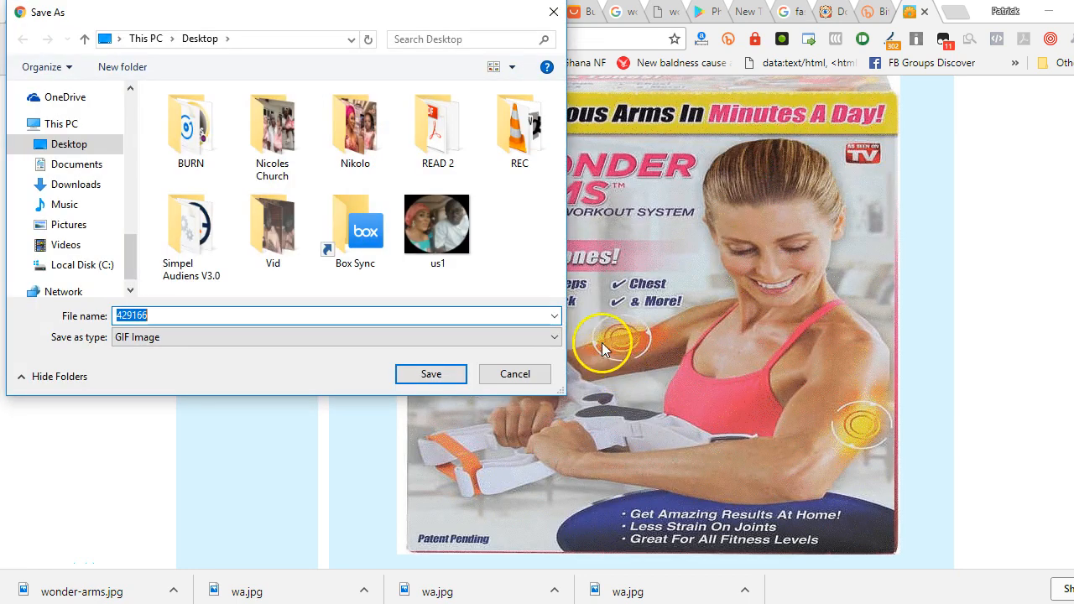
text(window)
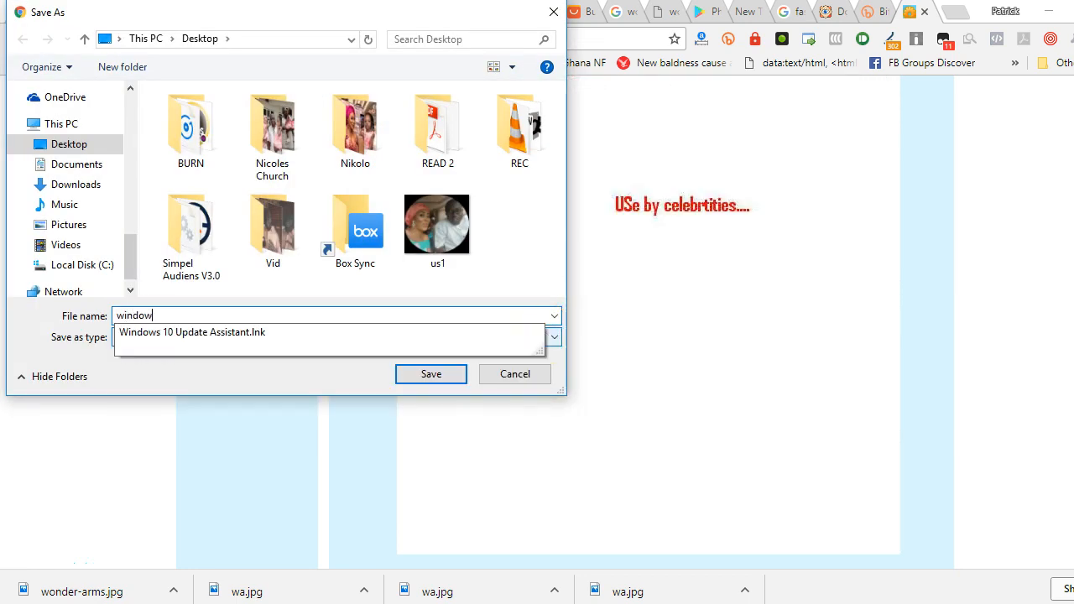
text(amr)
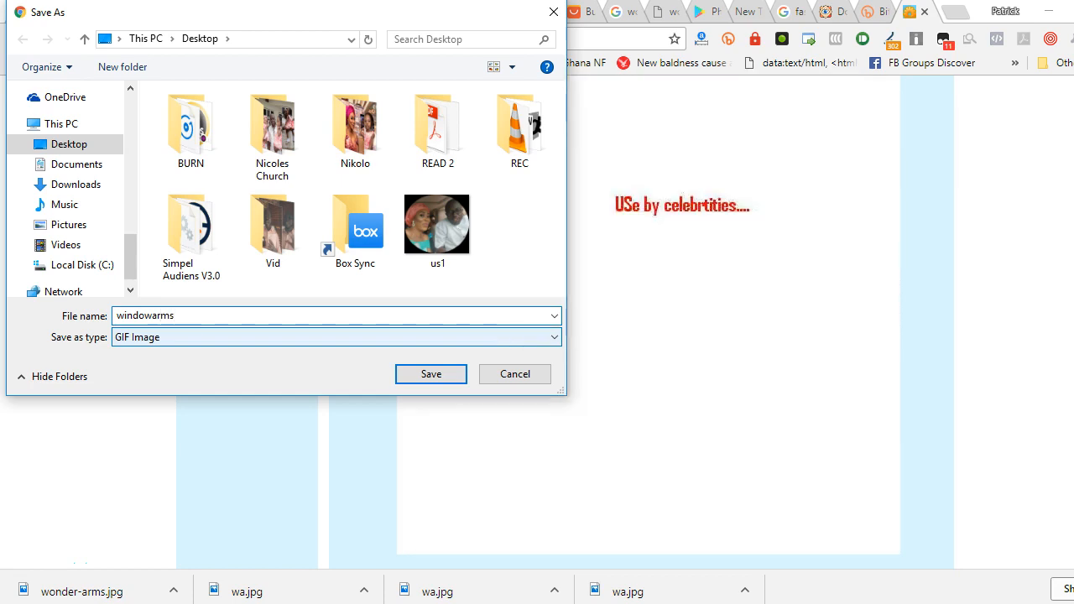
text(3)
click(453, 379)
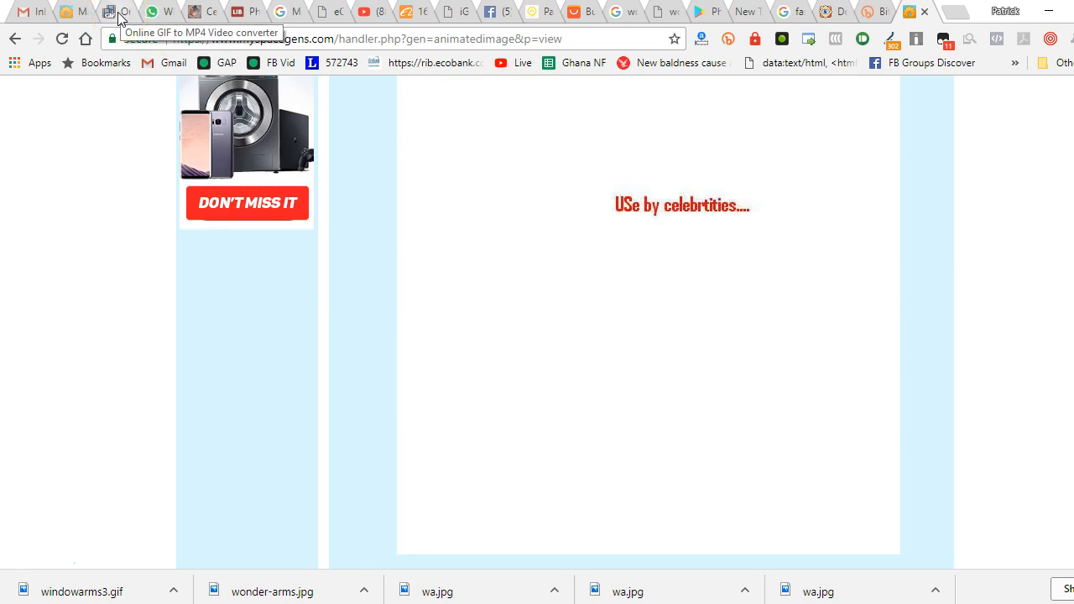
Switch to the ezgif GIF to MP4 converter and upload windowarms3.gif from the Desktop
click(119, 12)
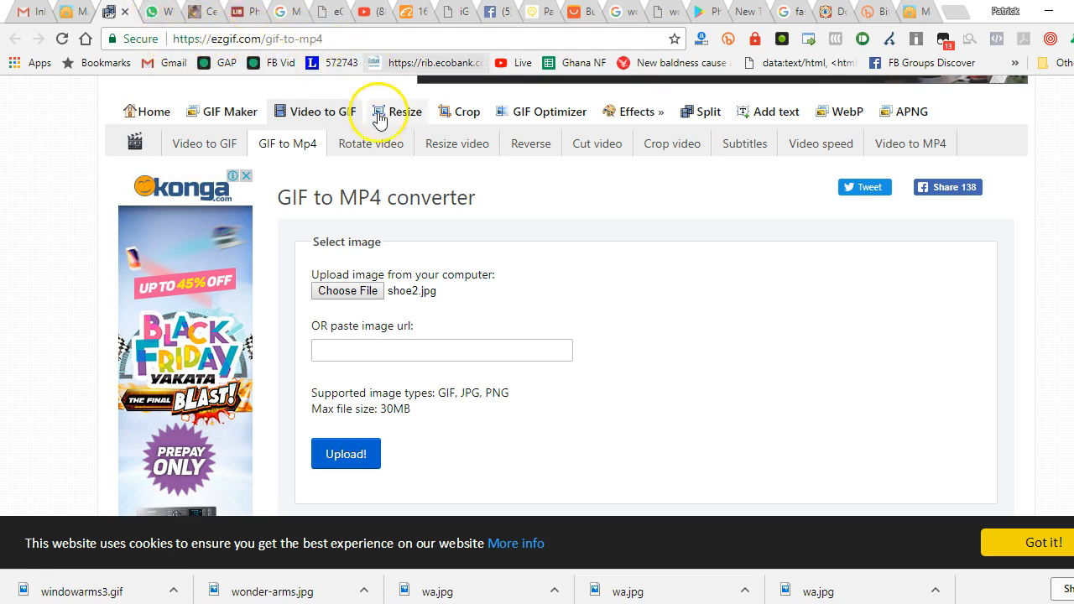
click(340, 291)
scroll(327, 250, down, 5)
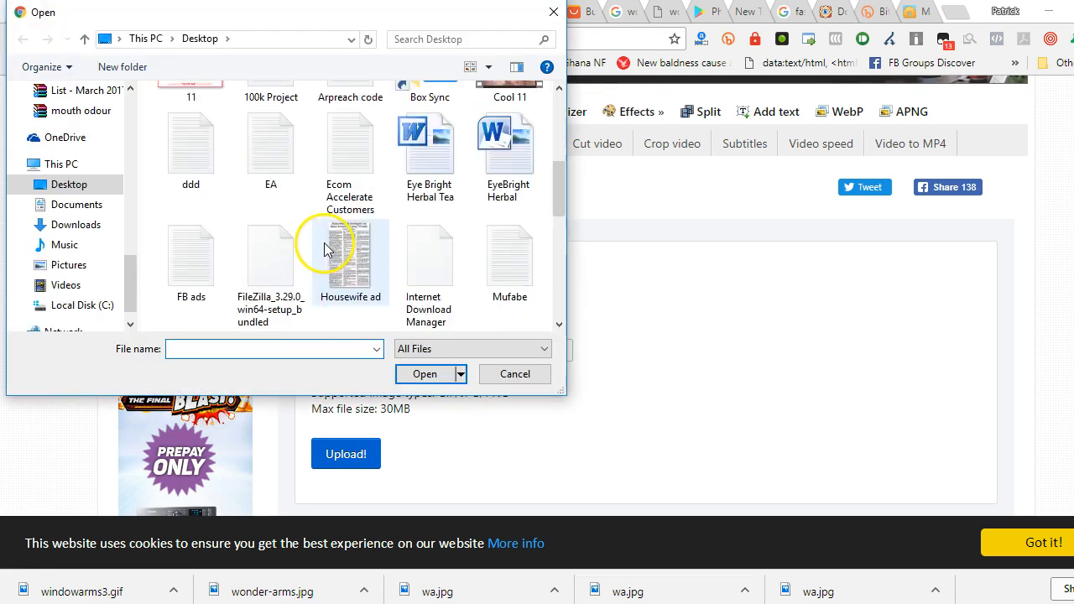
text(wonder)
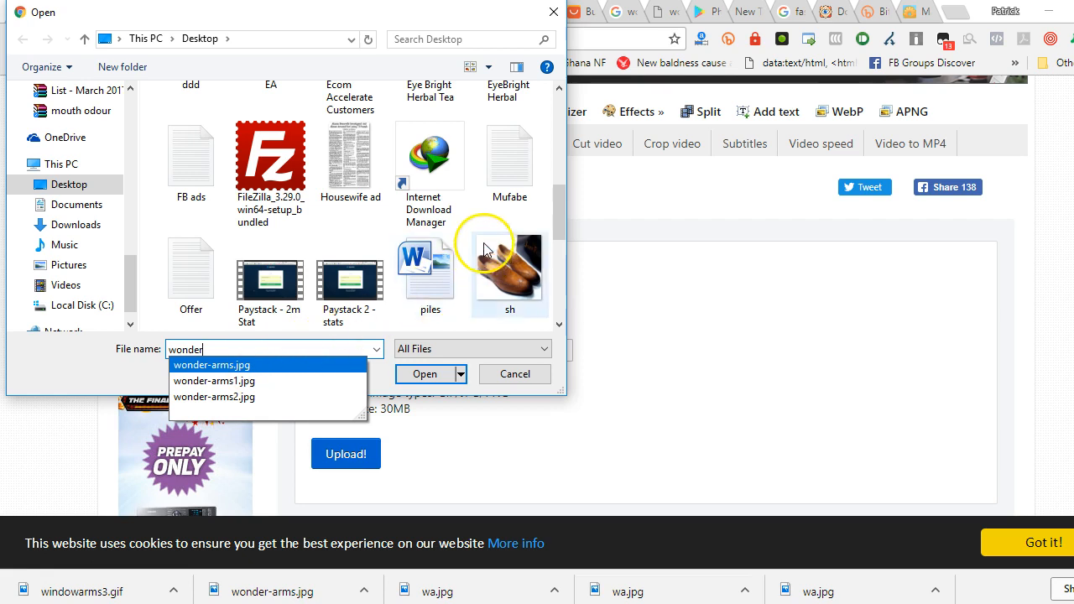
scroll(477, 238, down, 3)
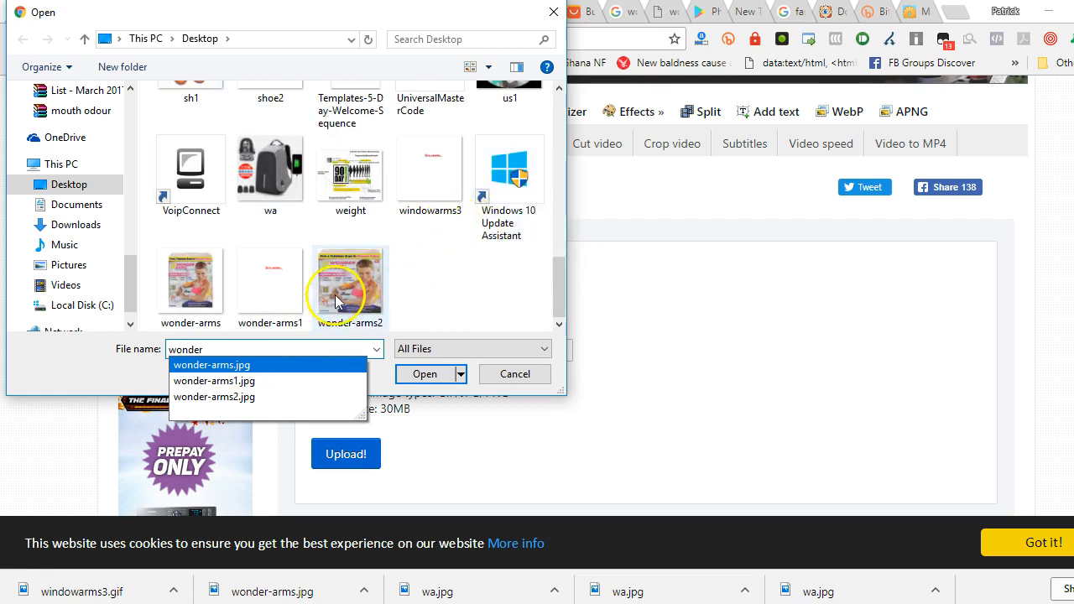
click(443, 194)
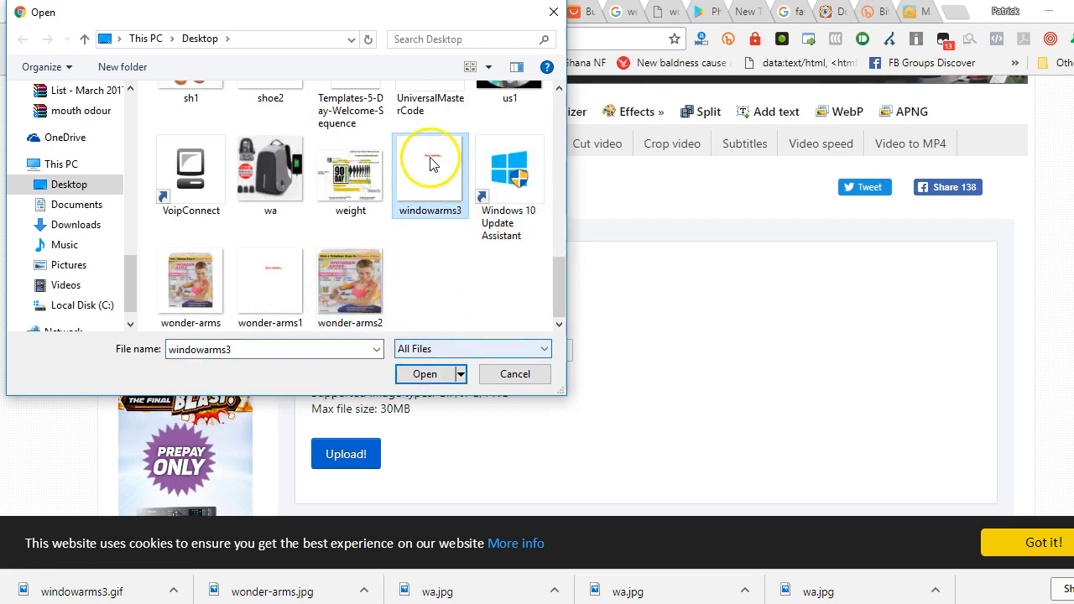
click(428, 377)
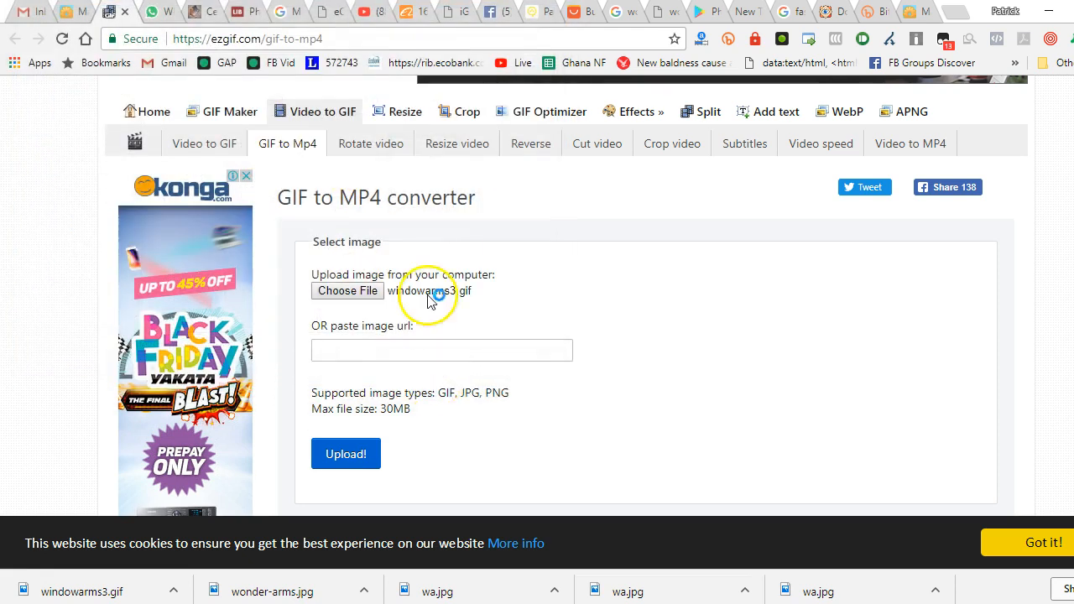
click(348, 455)
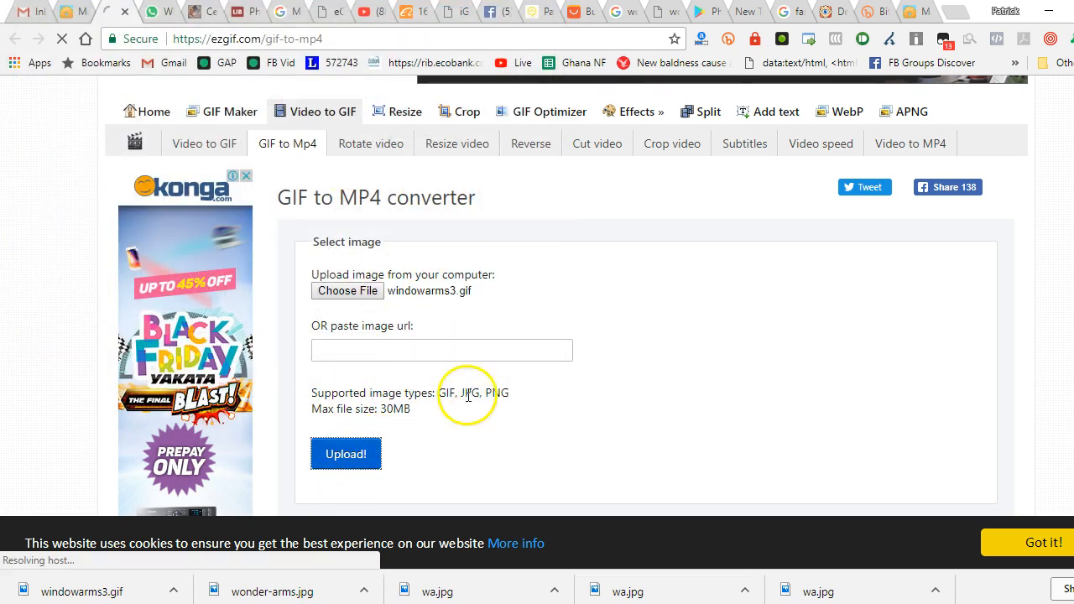
scroll(503, 370, down, 3)
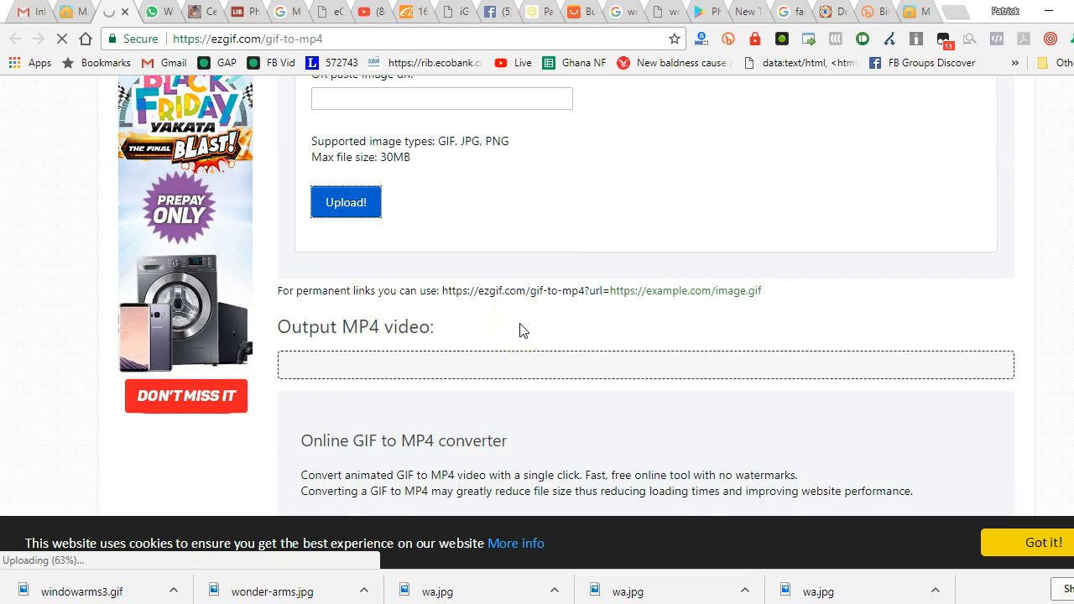
scroll(528, 318, down, 6)
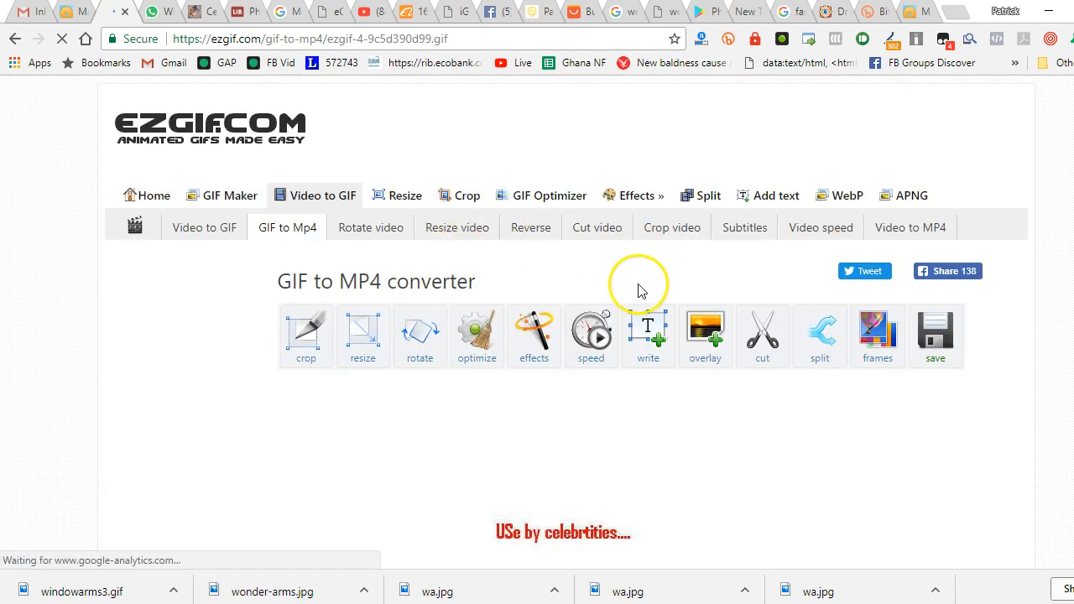
Convert the uploaded Wonder Arms GIF to an MP4 video
scroll(635, 304, down, 3)
scroll(801, 294, down, 3)
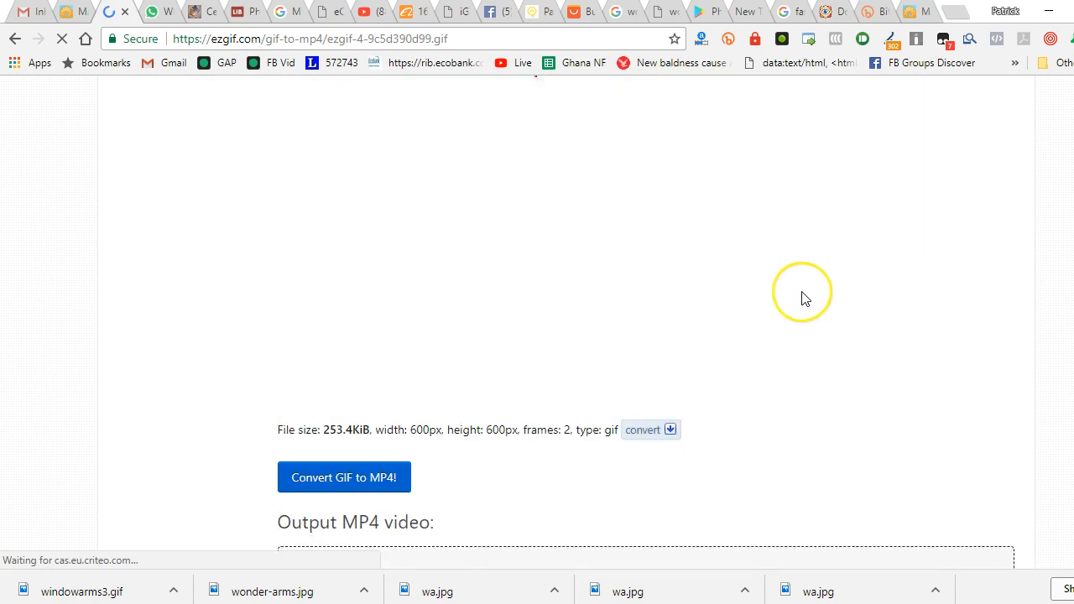
scroll(802, 298, up, 2)
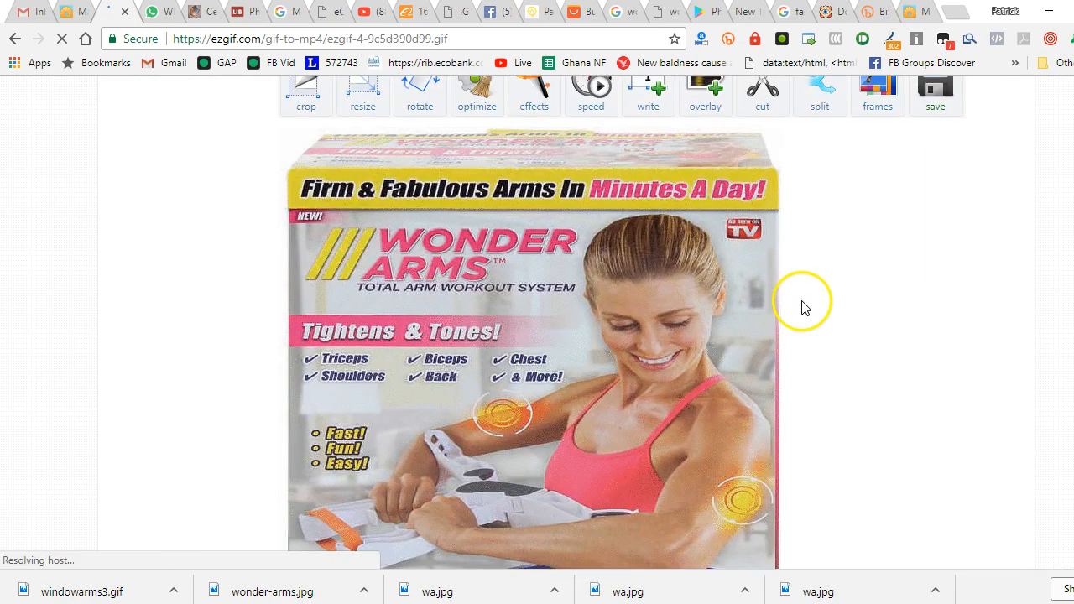
scroll(802, 302, down, 4)
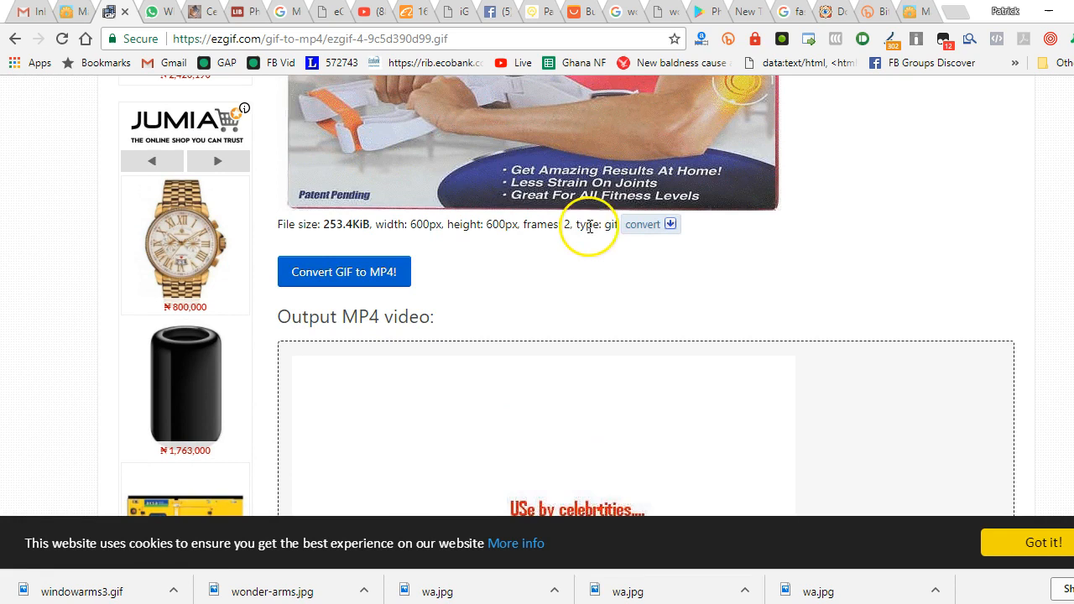
Examine the converted MP4's playback, its file type and the video tools offered for it
scroll(640, 248, down, 7)
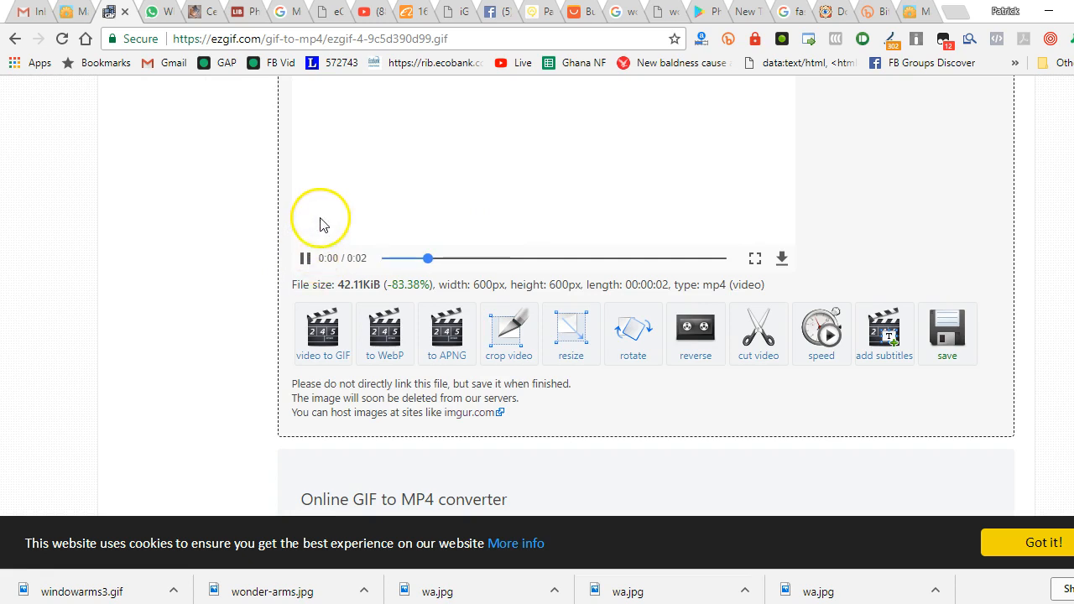
scroll(324, 220, up, 2)
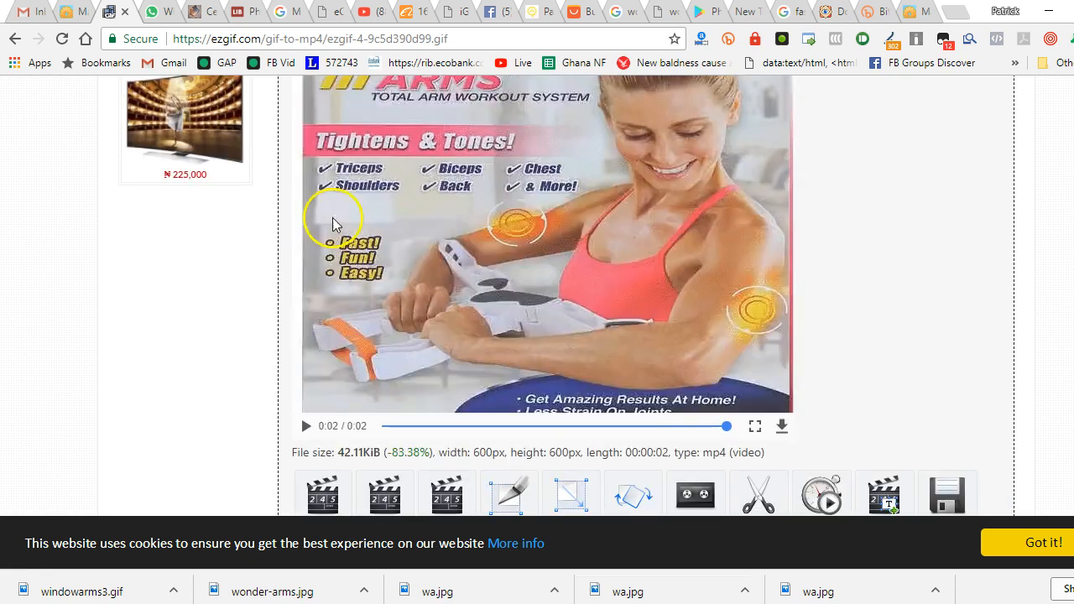
scroll(638, 258, up, 1)
scroll(639, 267, up, 1)
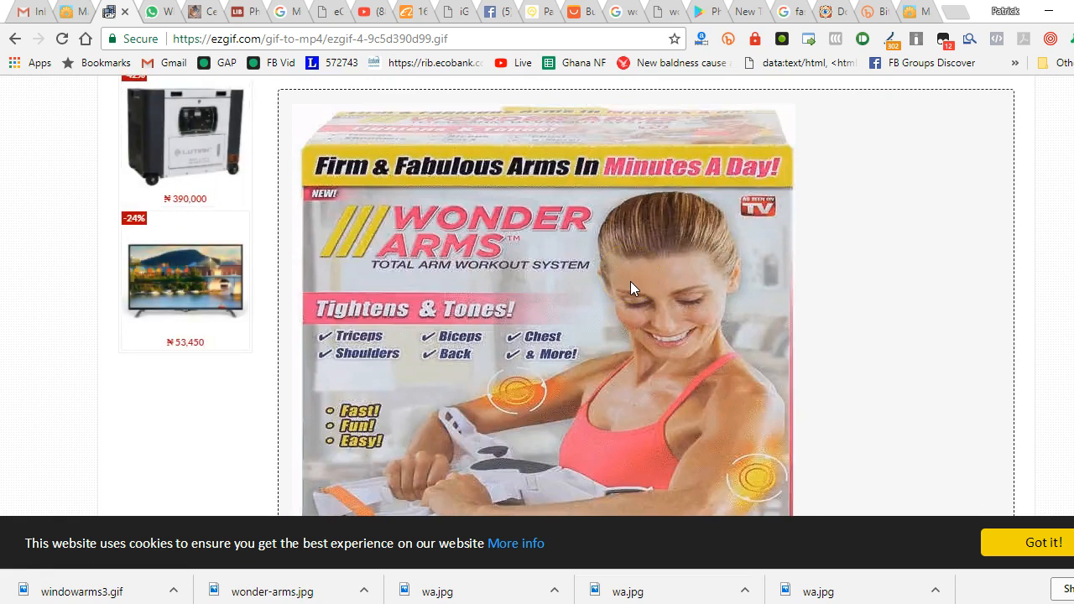
scroll(630, 281, down, 2)
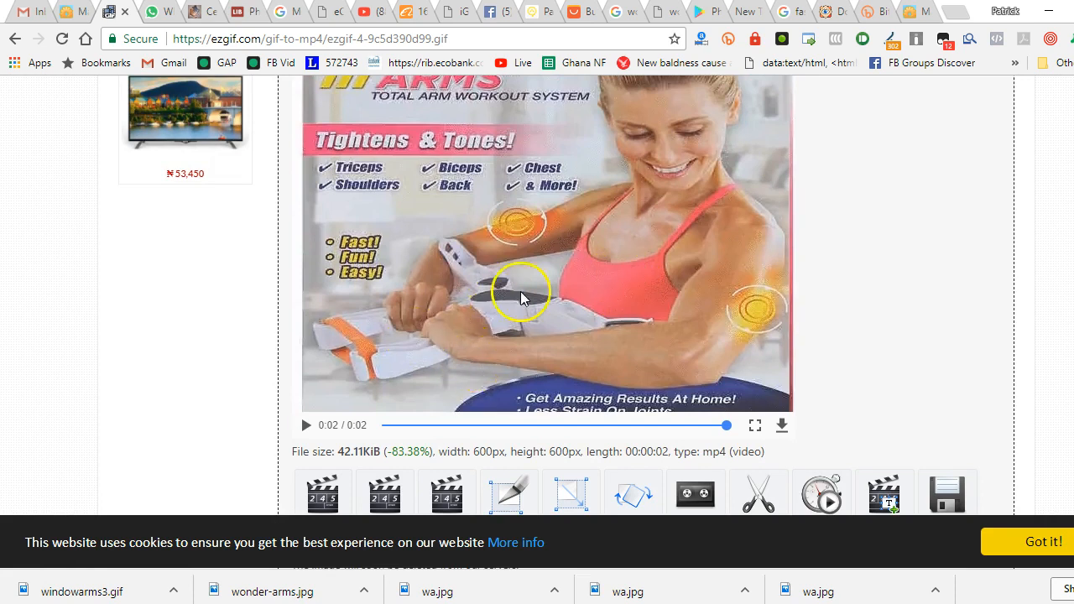
double_click(715, 451)
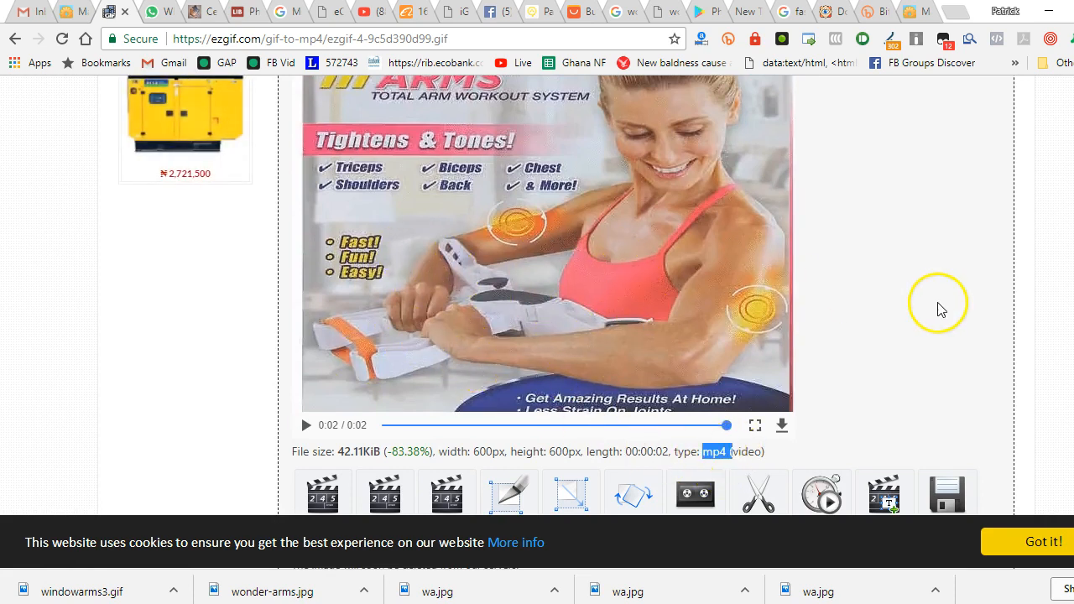
scroll(881, 336, down, 2)
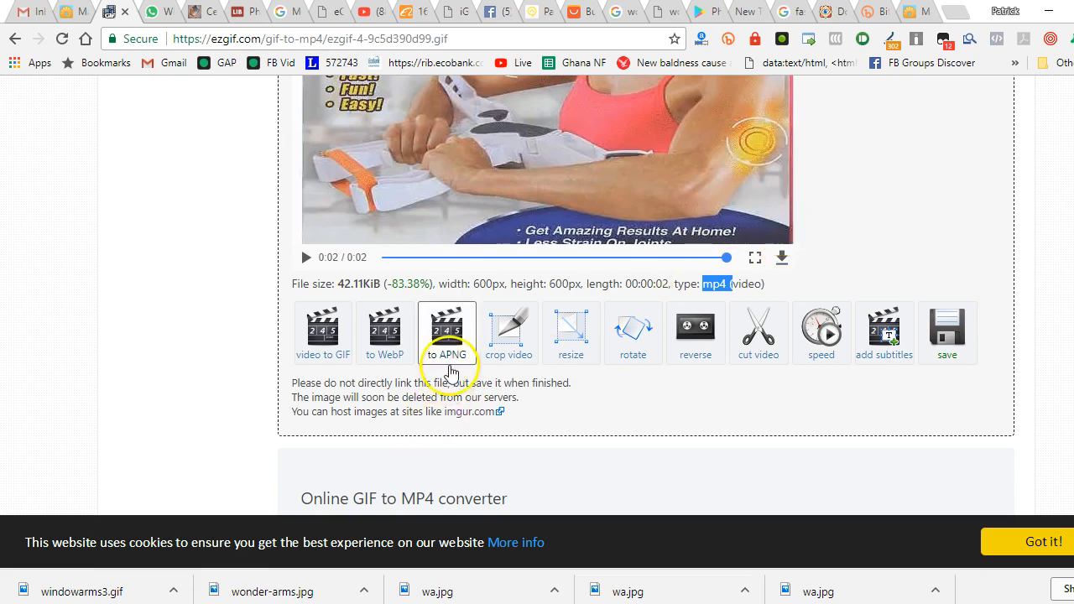
scroll(491, 280, up, 2)
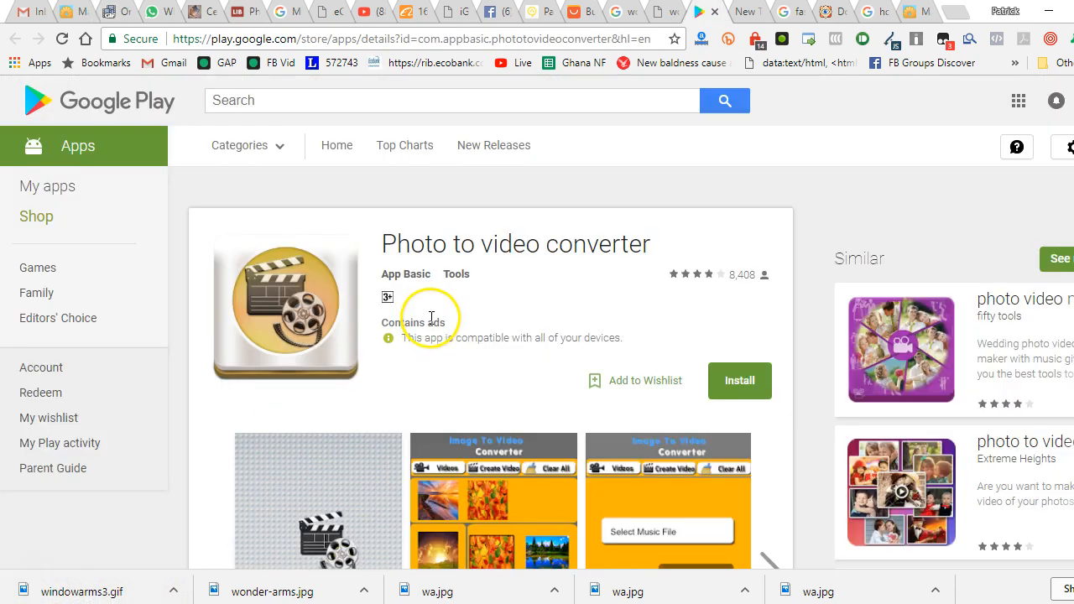
Switch to the Google Play page of the Photo to video converter app and look it over
scroll(432, 319, down, 1)
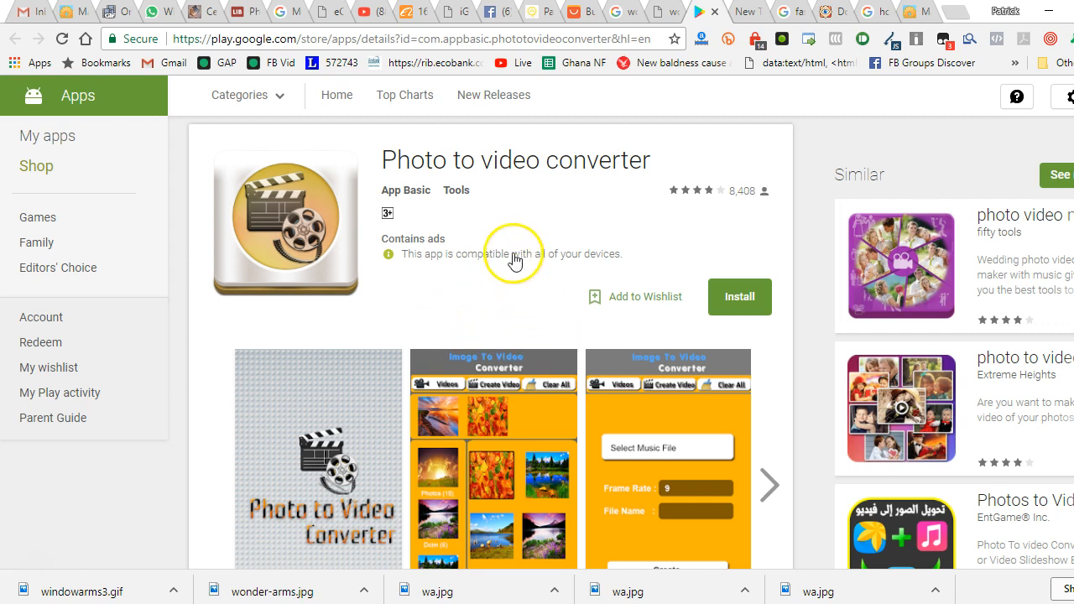
scroll(410, 183, up, 1)
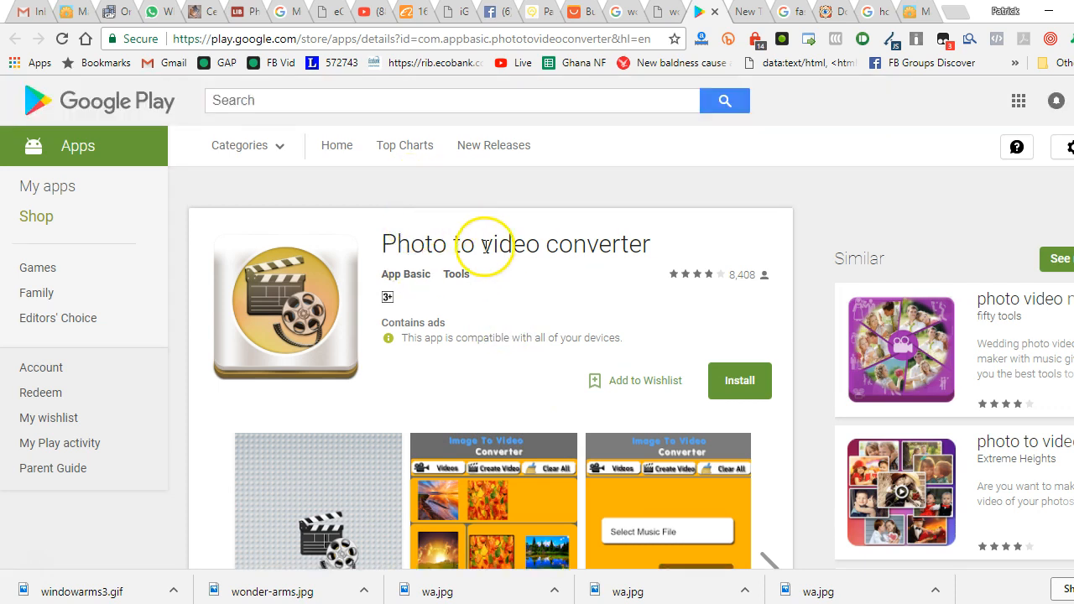
Examine the Photo to video converter app's screenshots and feature description
scroll(485, 247, down, 1)
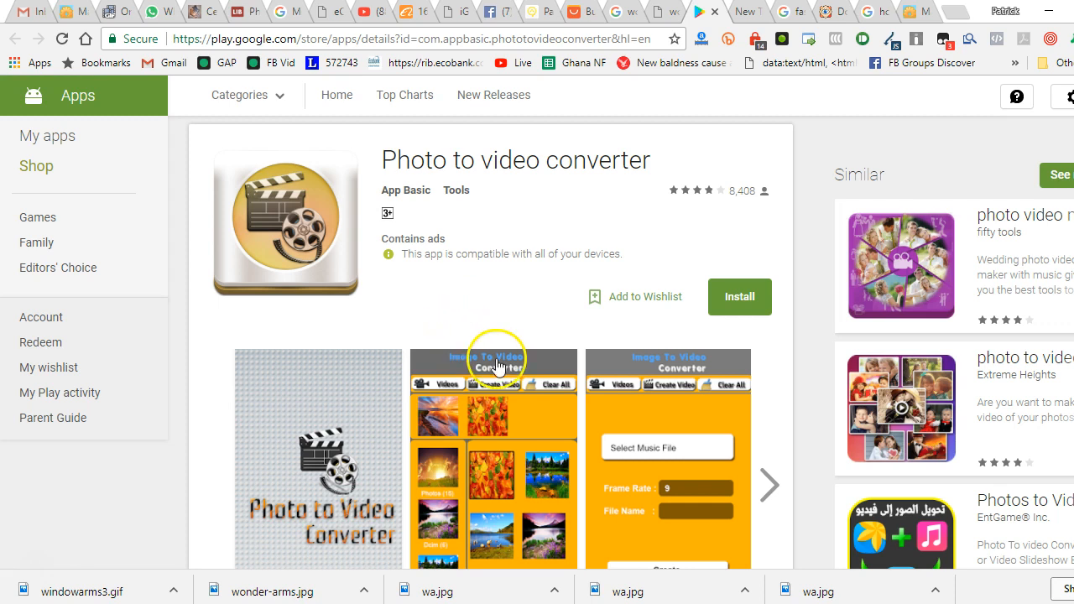
scroll(499, 366, down, 1)
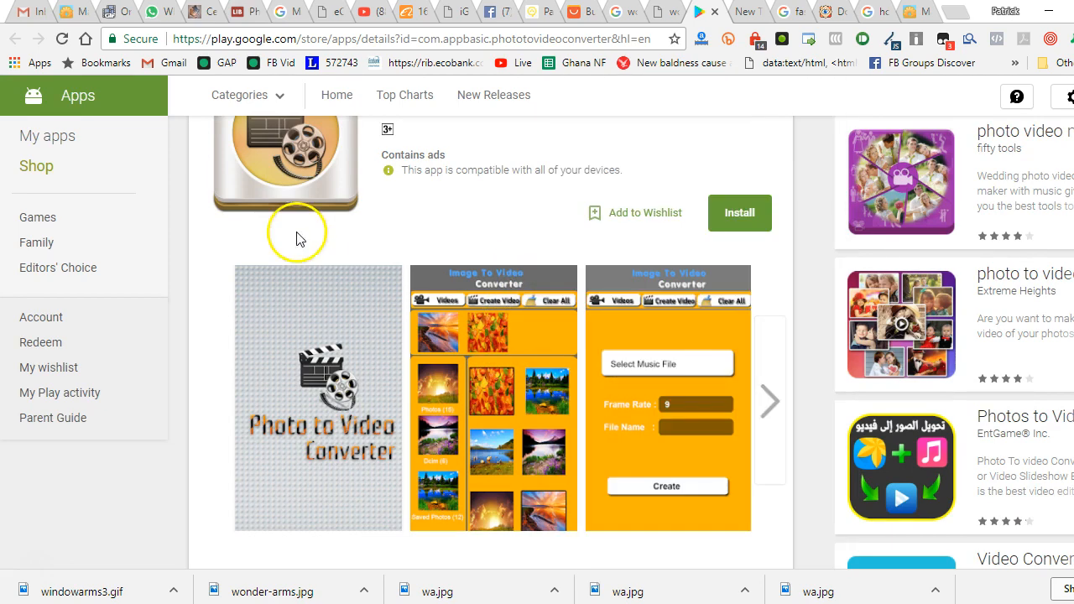
scroll(361, 212, up, 2)
scroll(411, 216, down, 3)
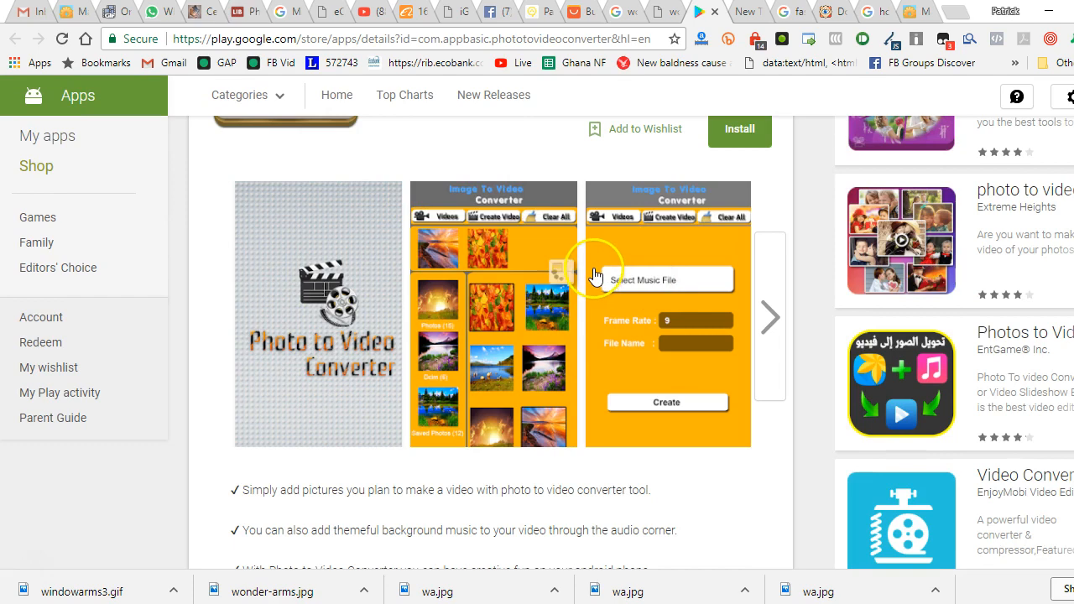
scroll(592, 272, down, 2)
scroll(589, 268, up, 3)
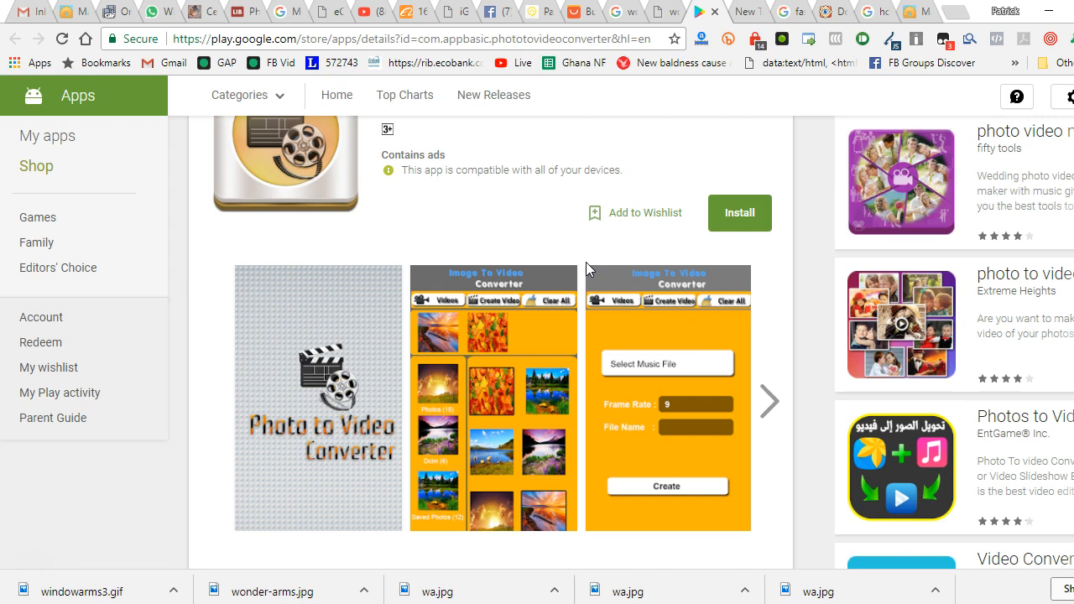
scroll(586, 262, up, 1)
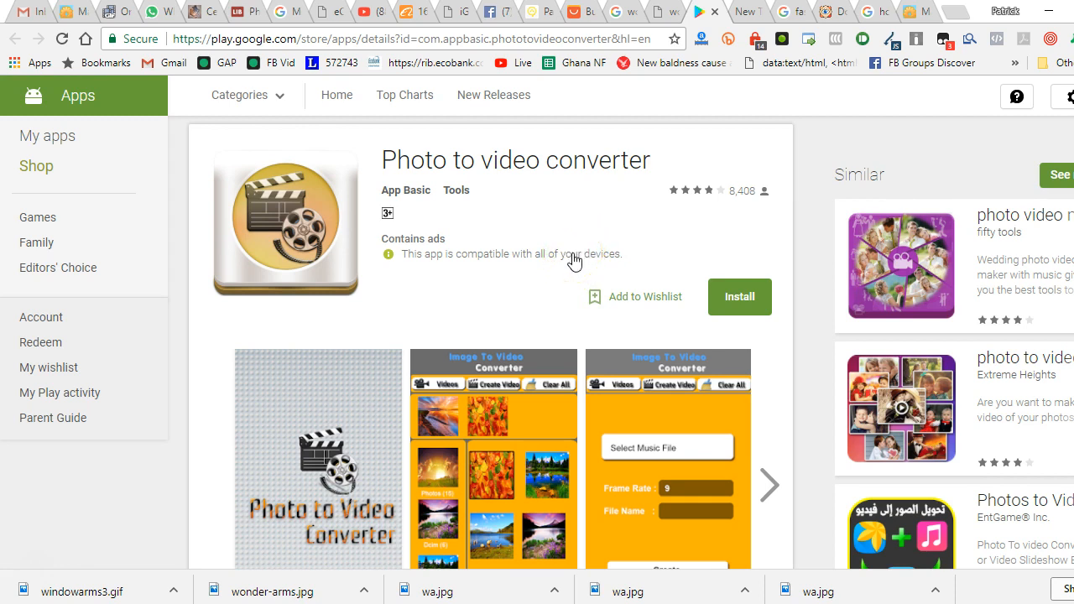
scroll(564, 252, up, 1)
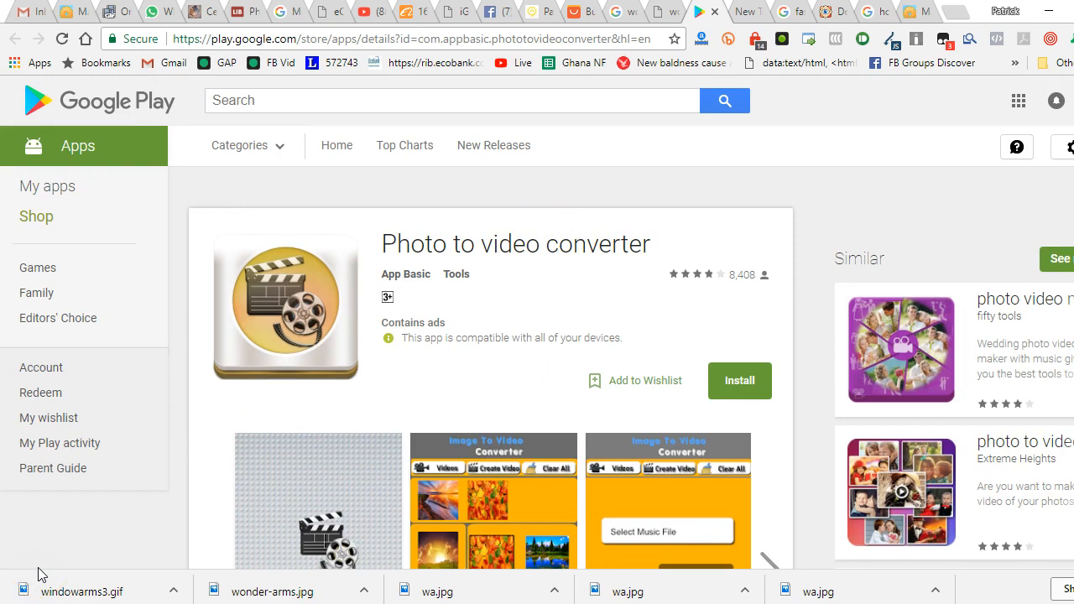
Load YouTube's live events page in place of the myspacegens animated image page
click(914, 12)
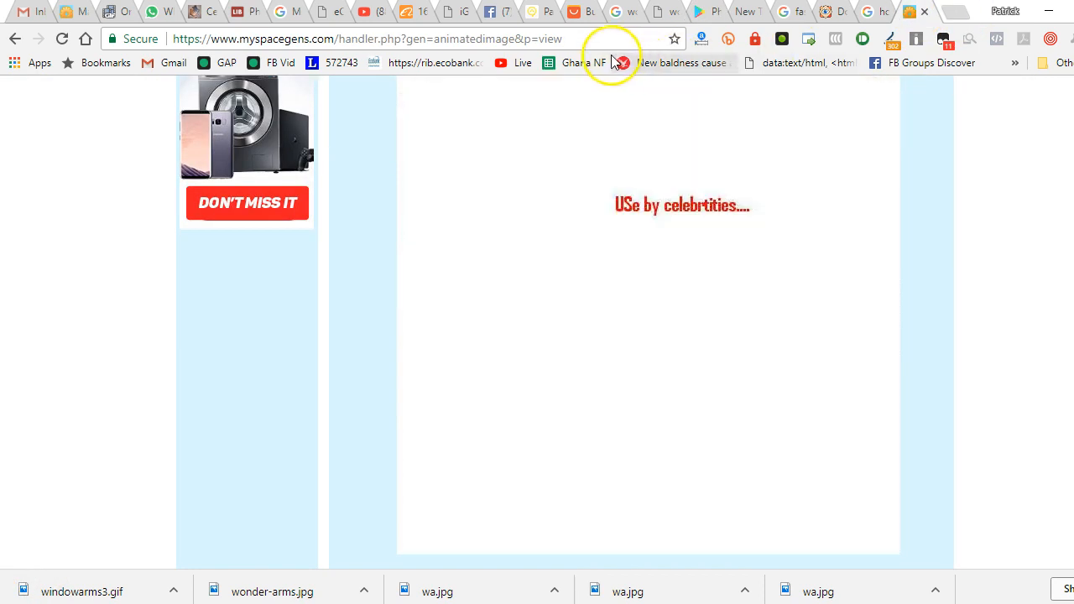
click(595, 31)
text(you)
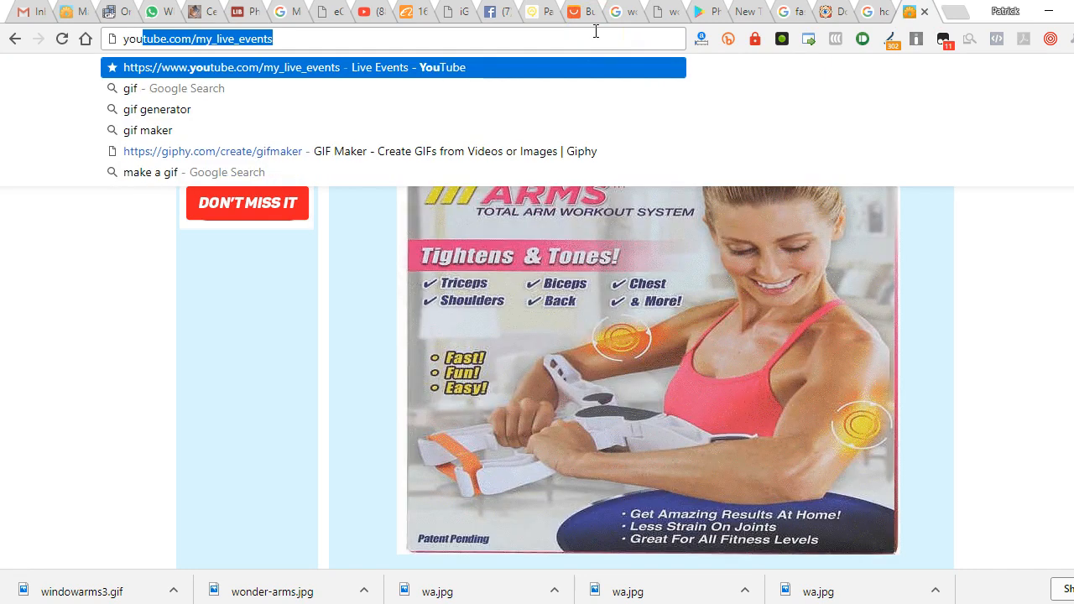
key(Return)
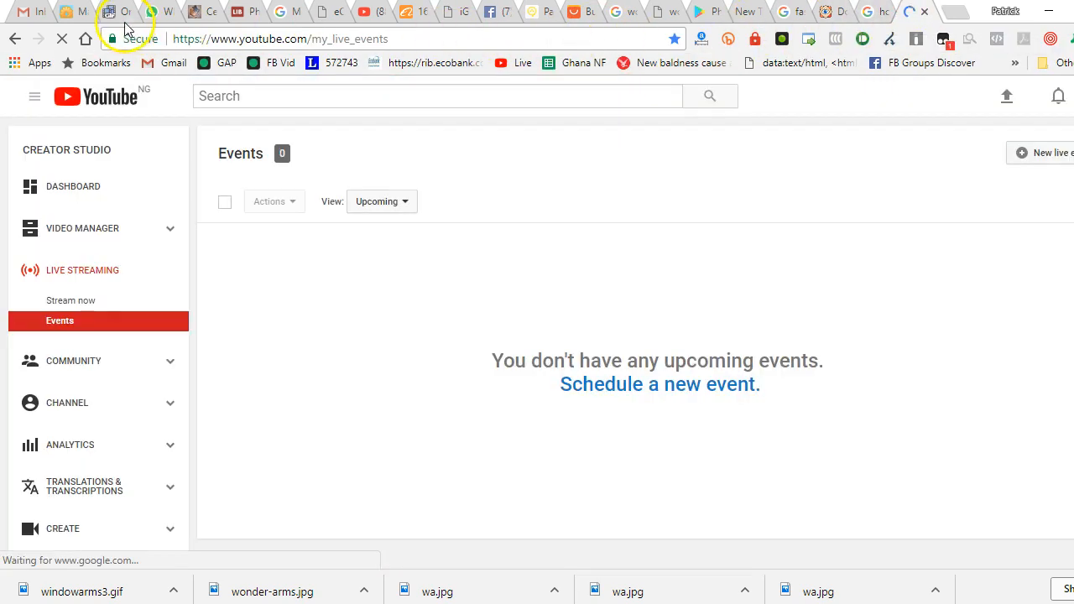
Return to the converted ezgif video and save it to the Desktop as armvid in MP4 format
click(116, 12)
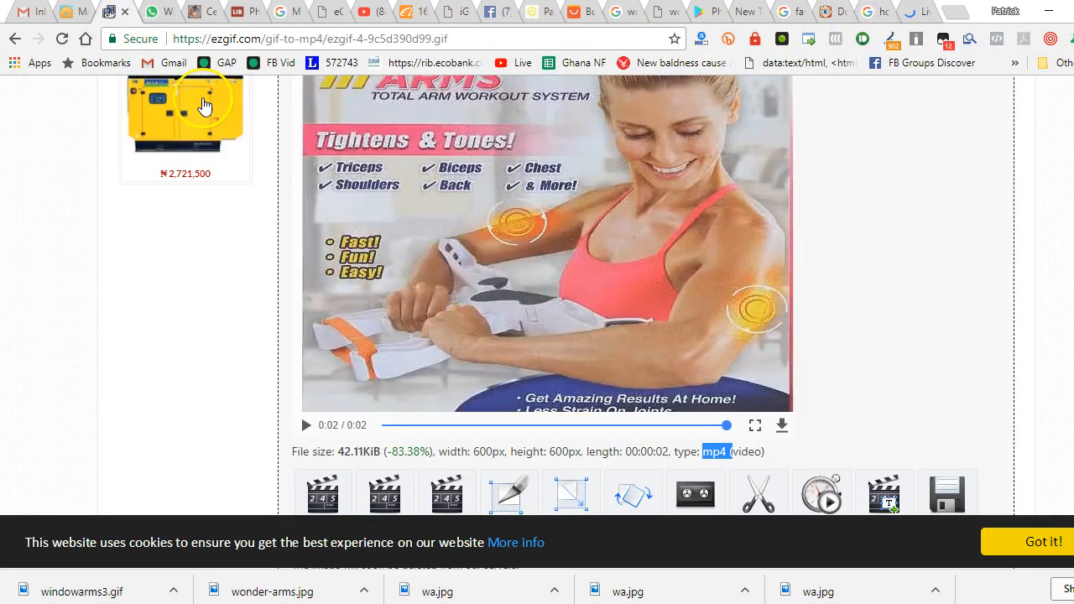
right_click(576, 222)
click(616, 299)
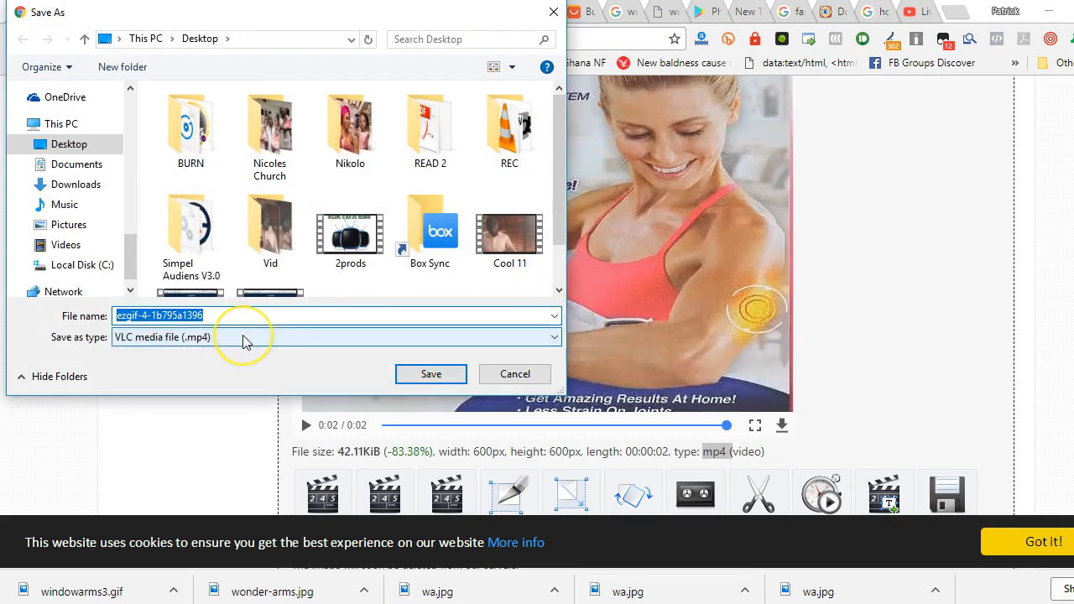
text(a)
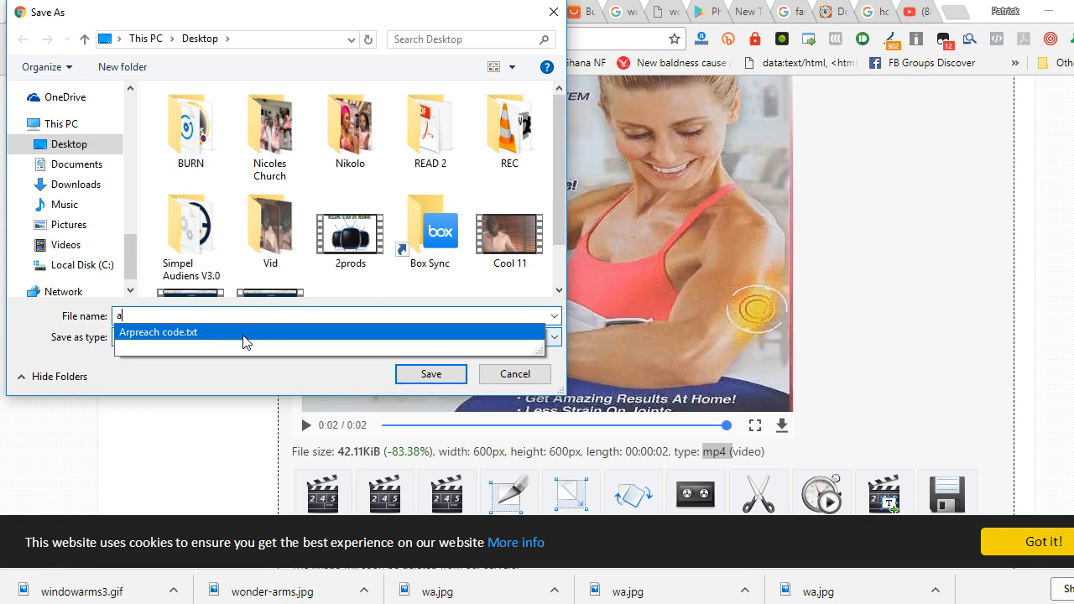
text(rmvid)
key(Return)
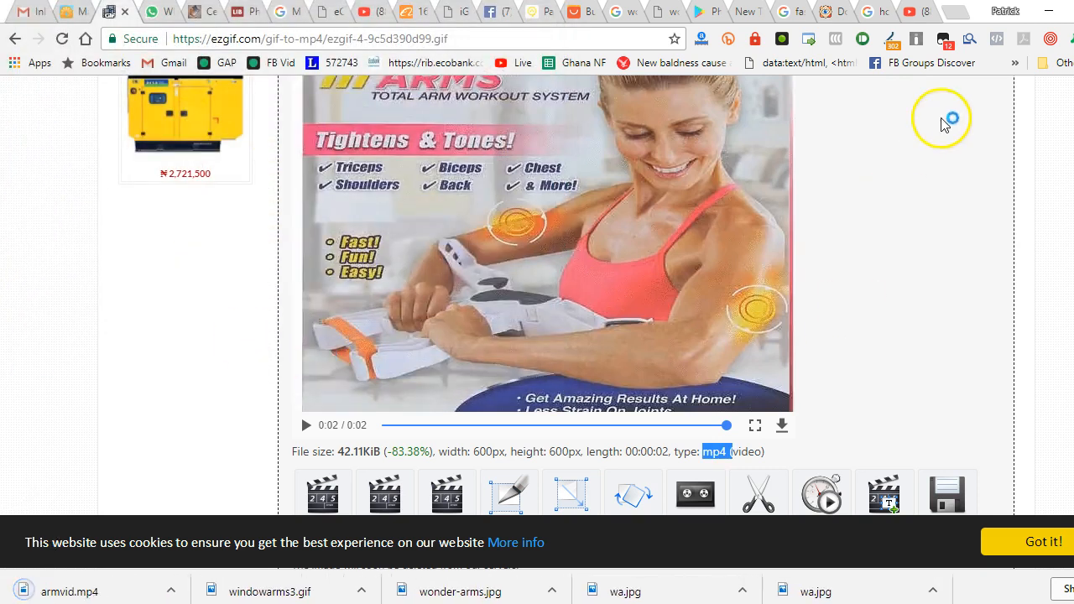
Upload armvid.mp4 from the Desktop to YouTube as an unlisted video and finish the upload
click(913, 14)
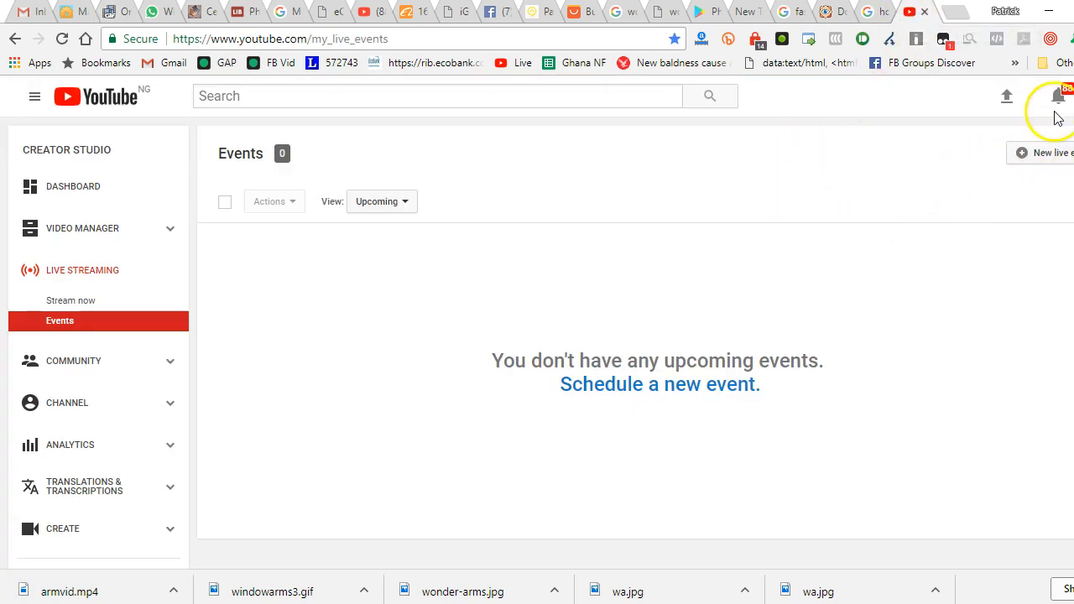
click(1008, 97)
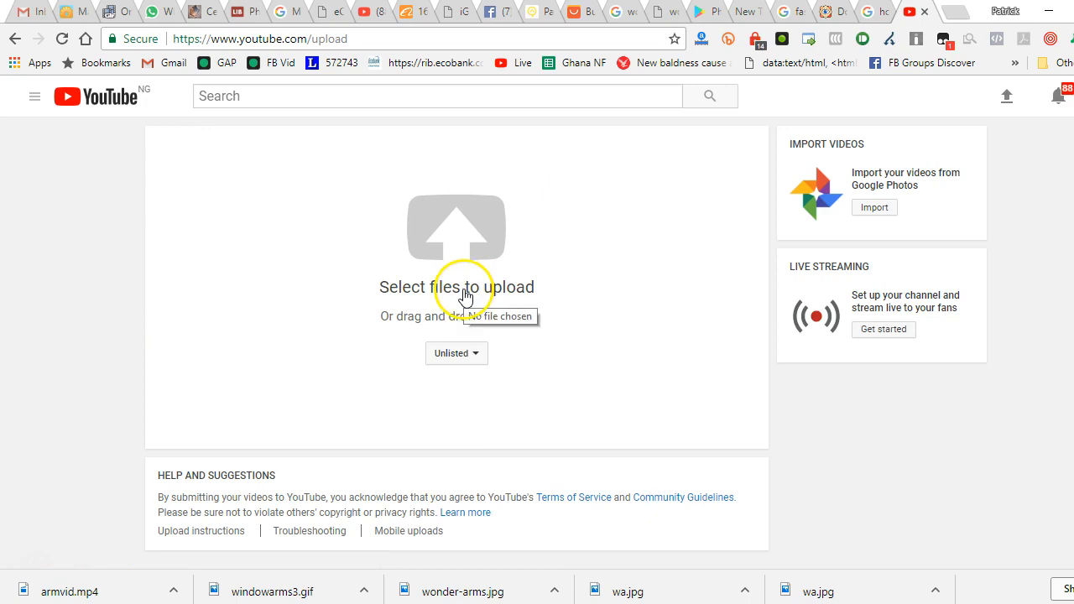
click(442, 211)
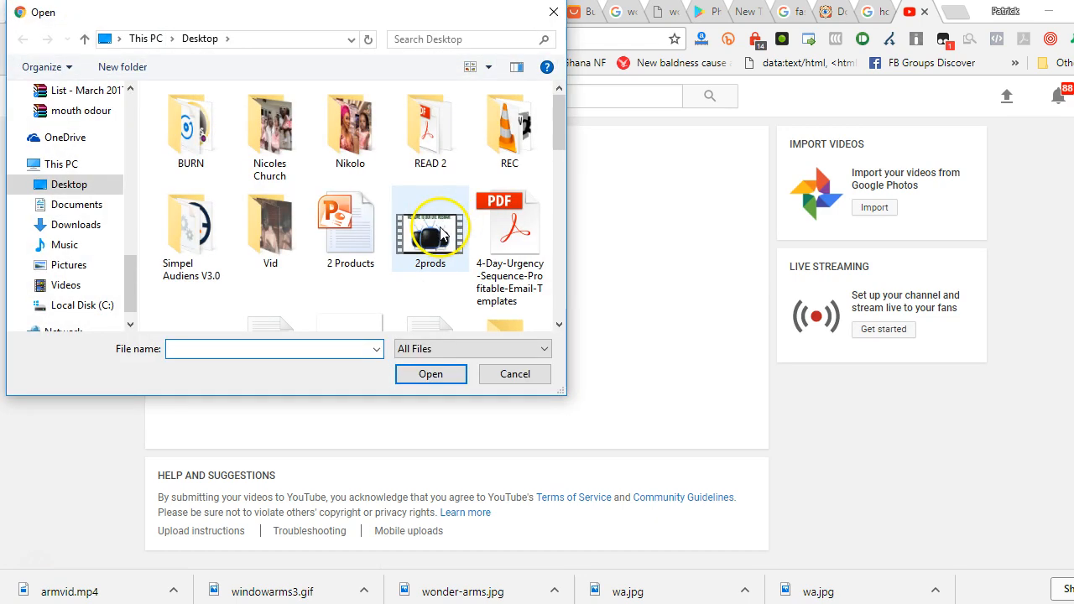
text(arm)
key(Down)
key(Return)
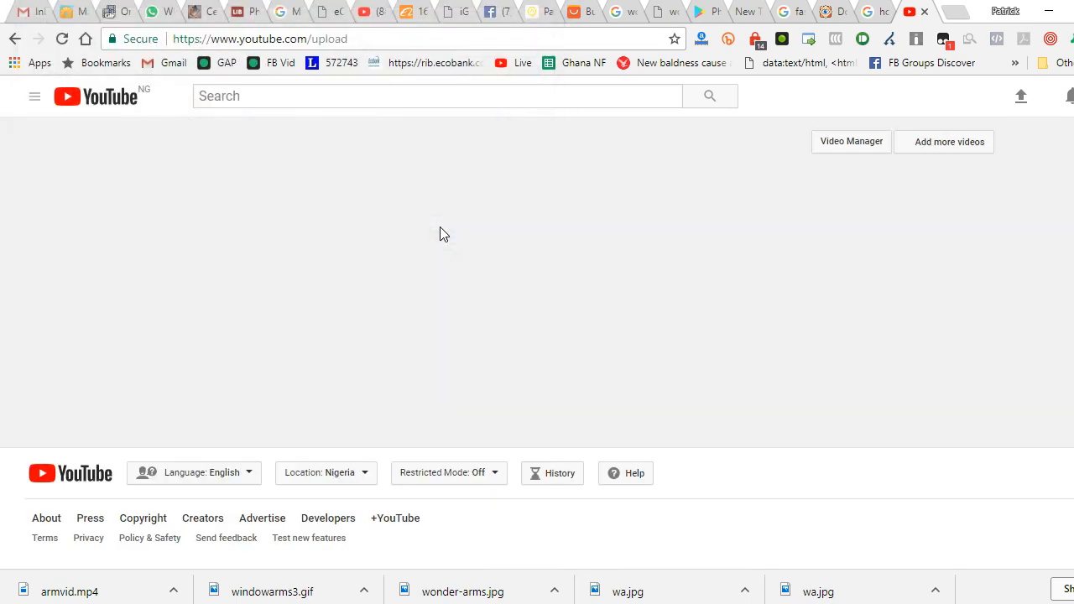
click(902, 150)
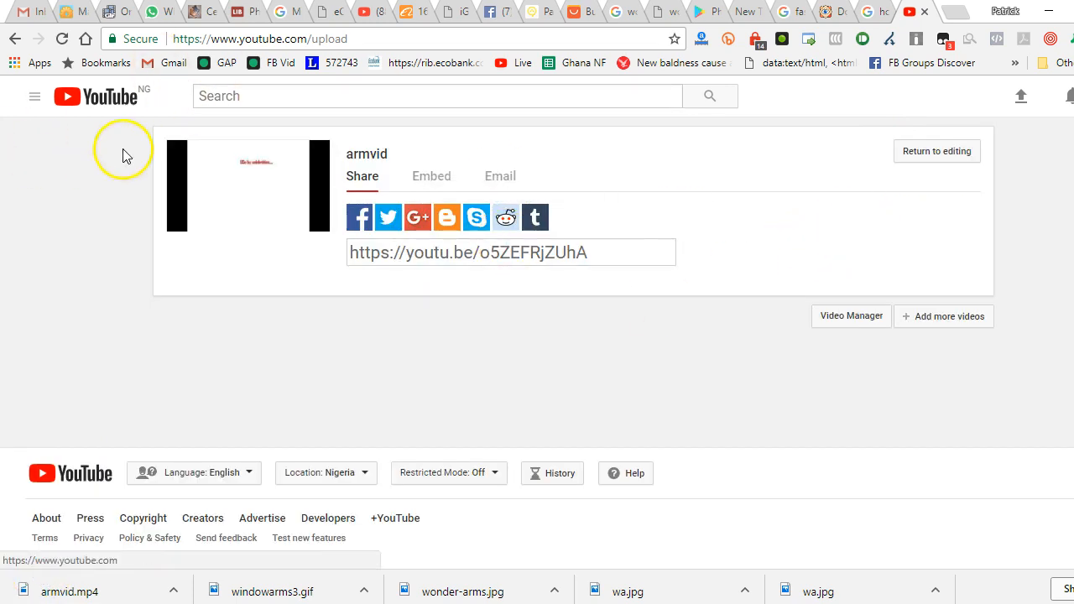
Open the uploaded armvid video through its share link and play it
right_click(522, 251)
click(472, 256)
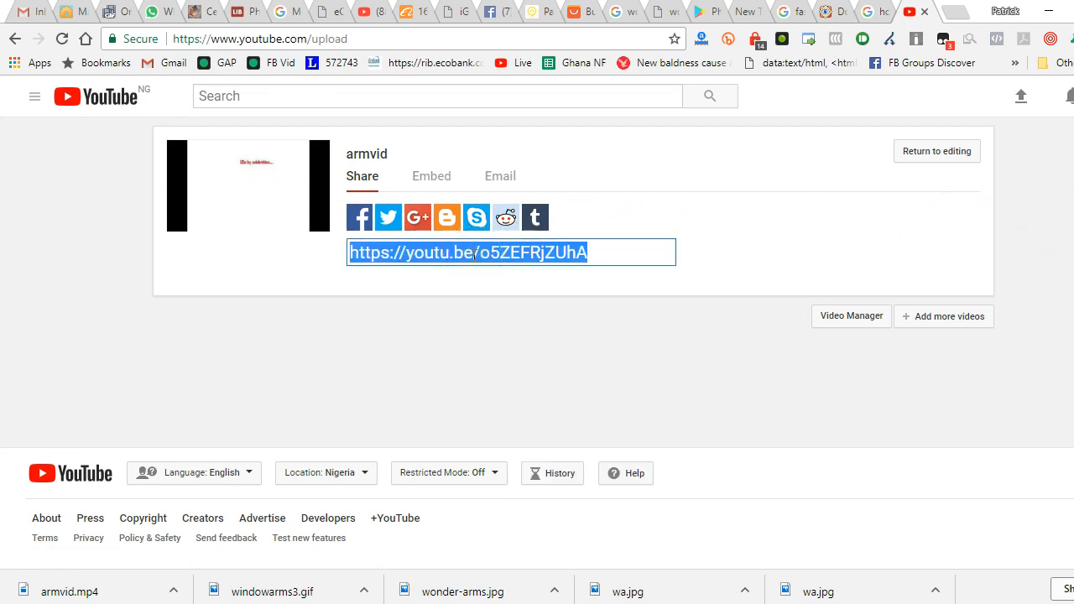
right_click(474, 254)
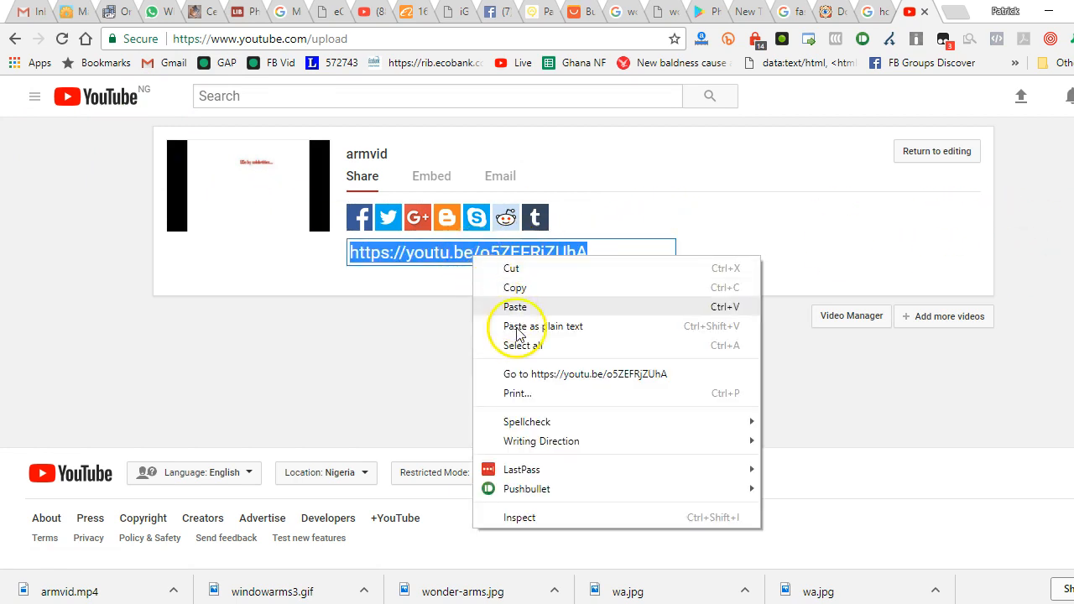
click(515, 372)
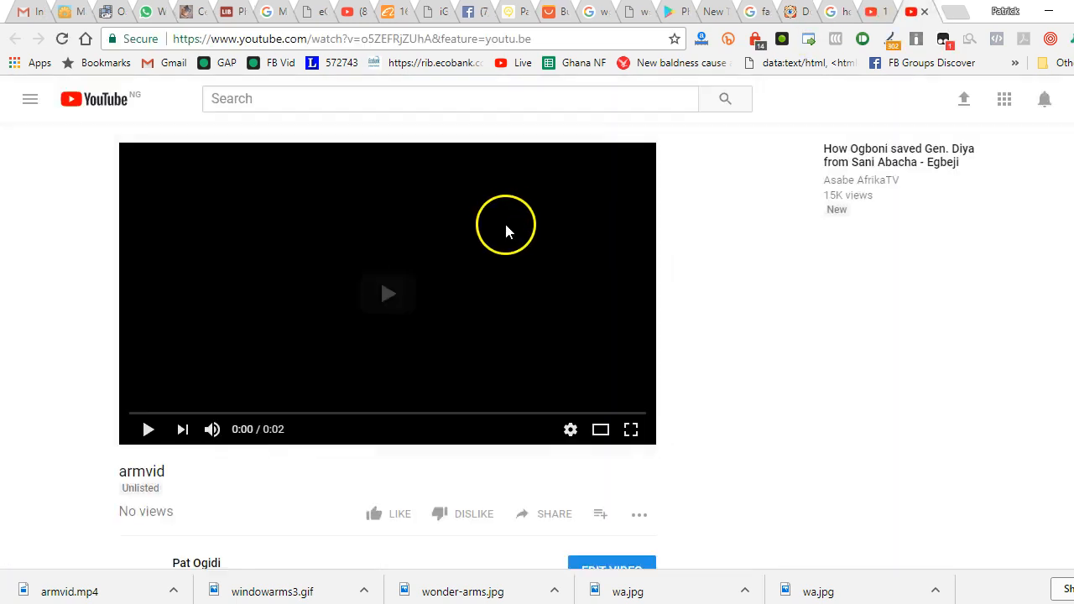
click(447, 277)
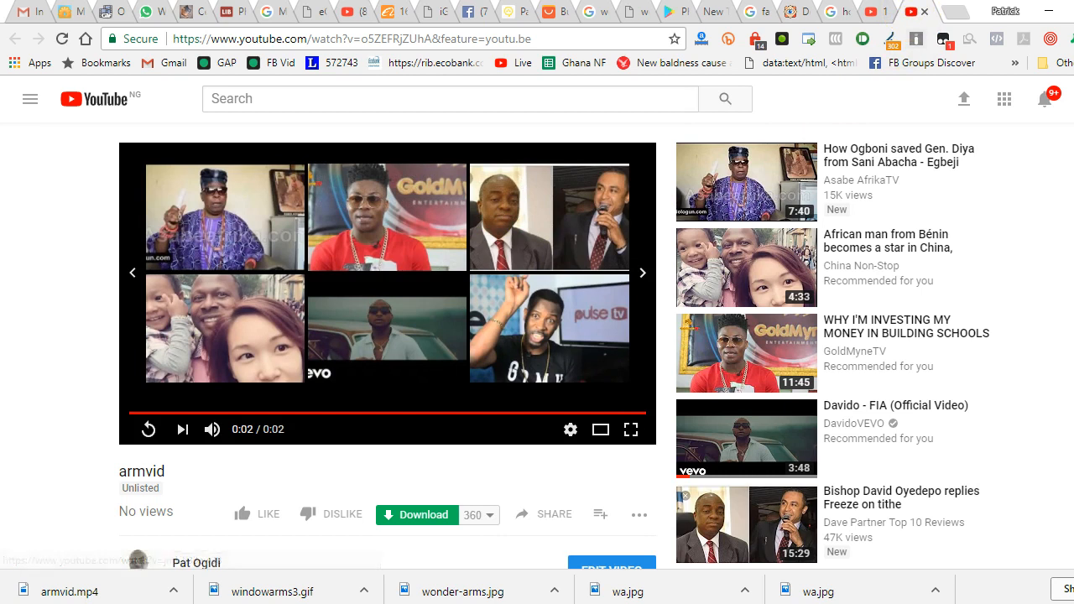
Return to editing the armvid upload and look over its basic info and advanced settings
click(864, 14)
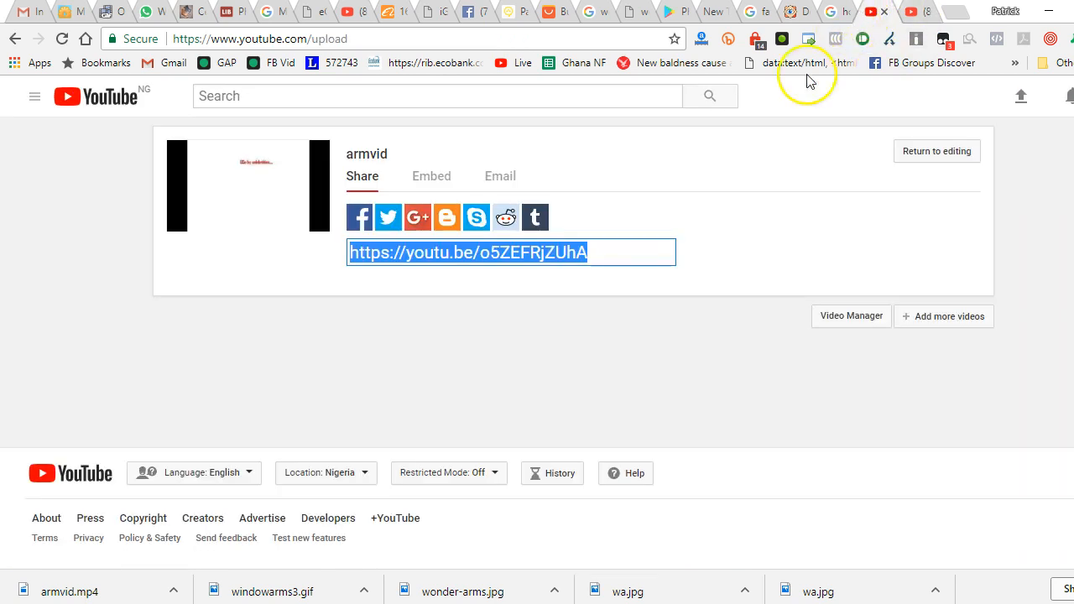
click(933, 154)
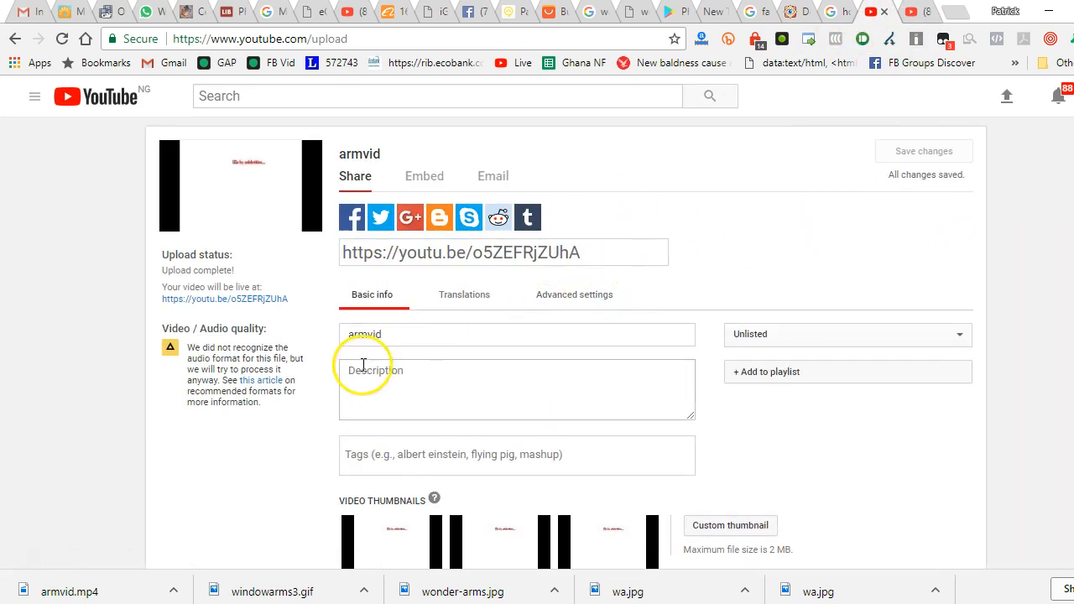
scroll(363, 365, down, 1)
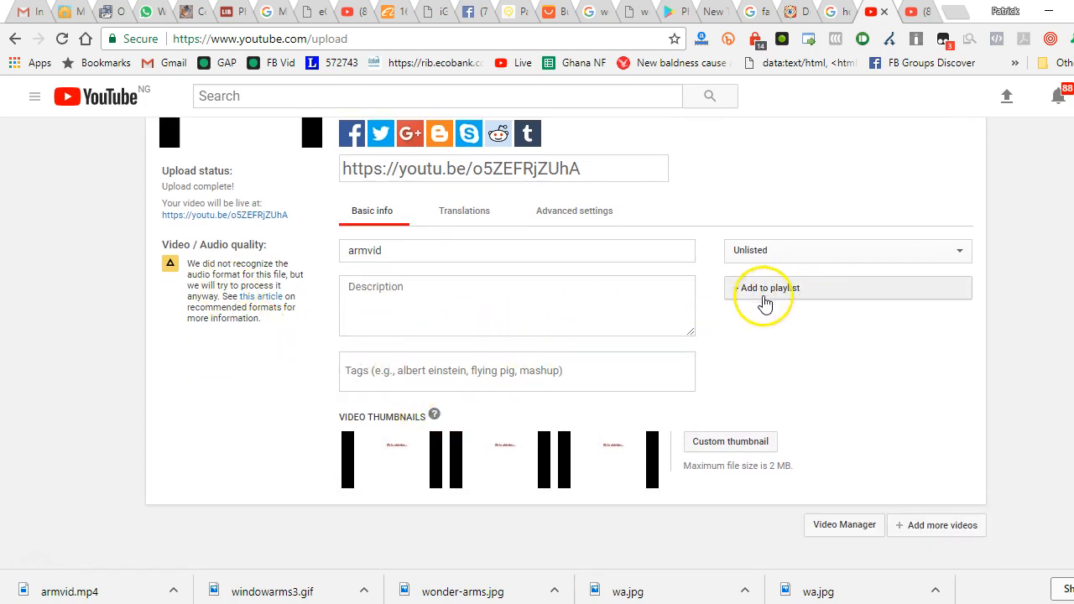
click(581, 214)
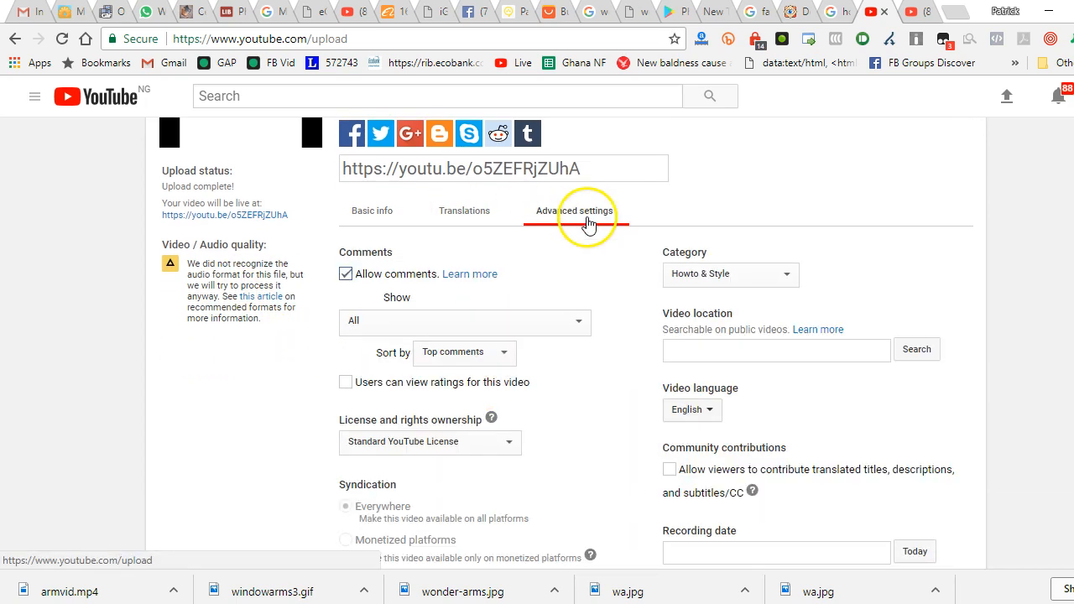
scroll(749, 209, down, 2)
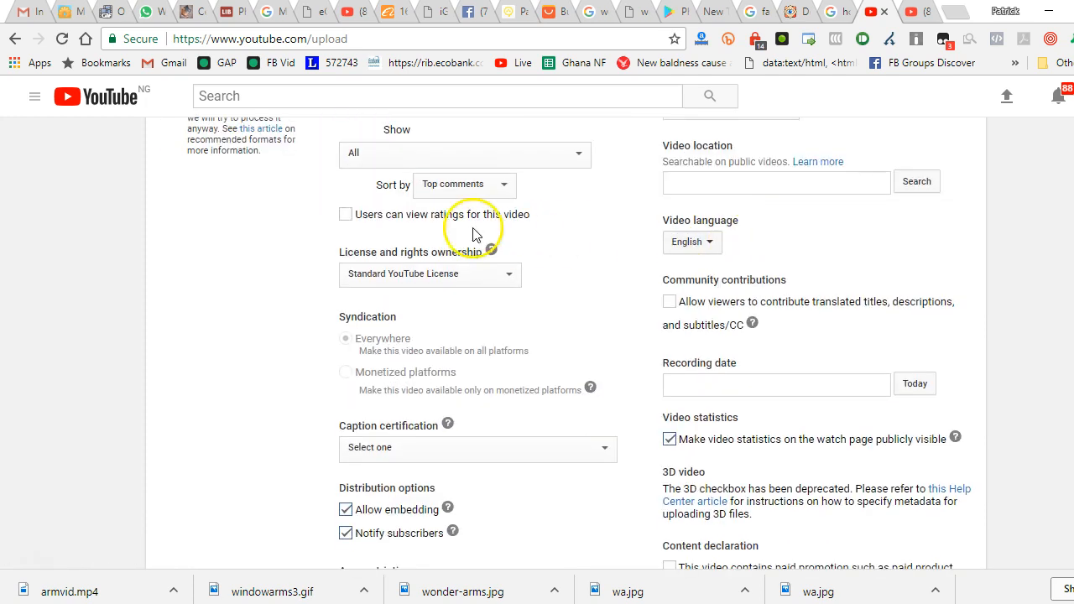
scroll(479, 232, up, 3)
Open armvid for editing from its watch page and bring up its audio track options
click(925, 12)
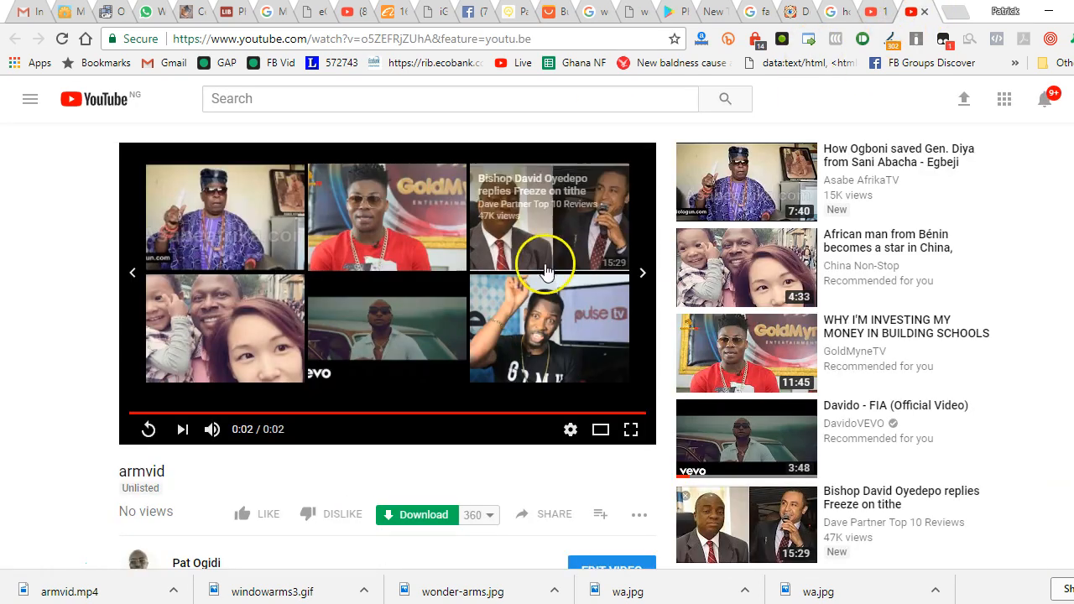
scroll(283, 319, down, 3)
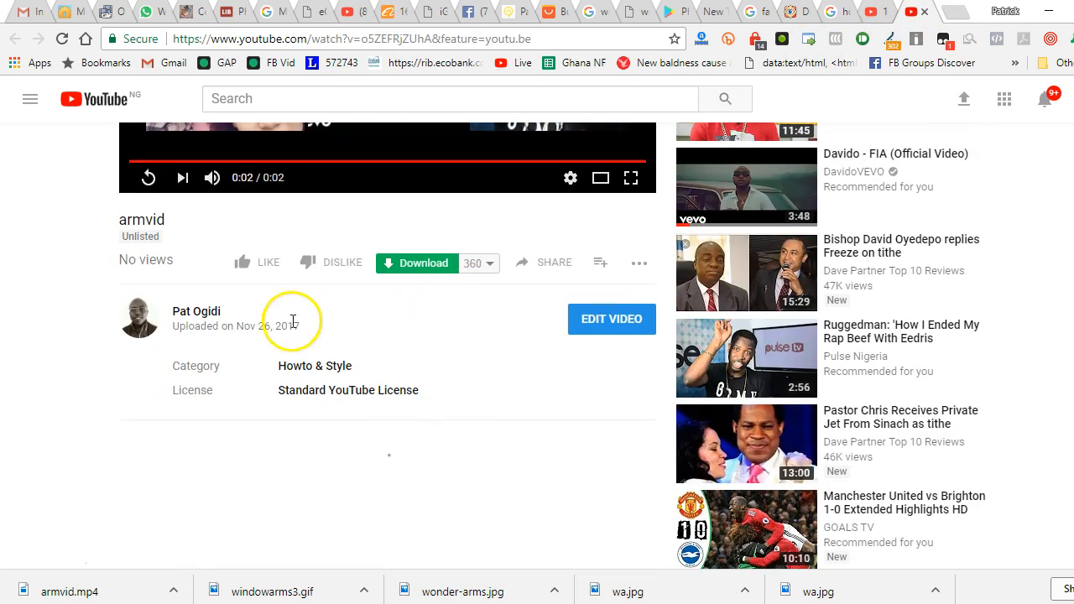
click(623, 316)
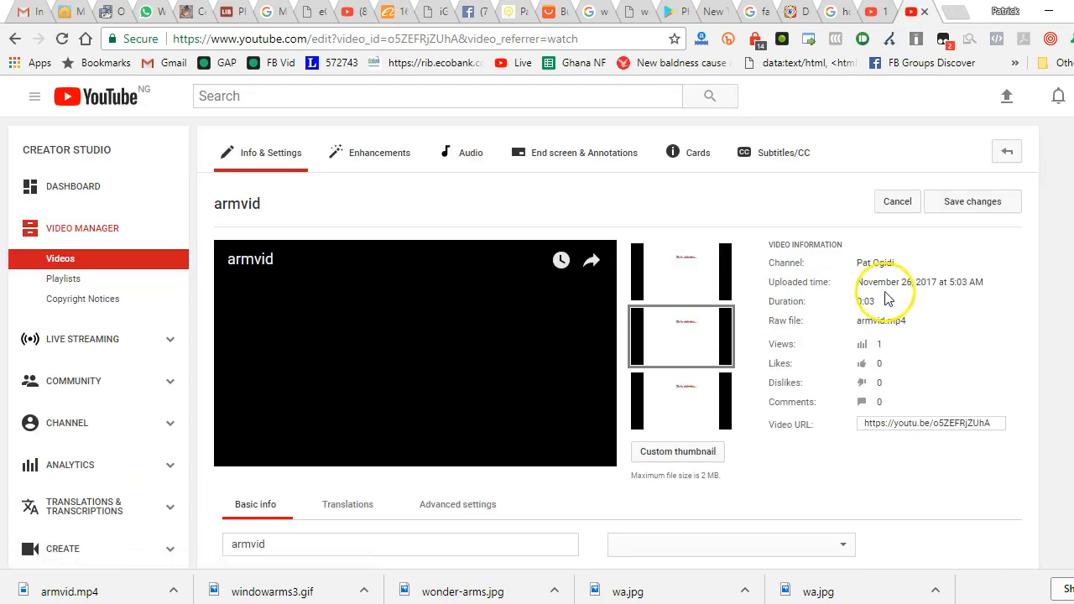
scroll(767, 360, down, 2)
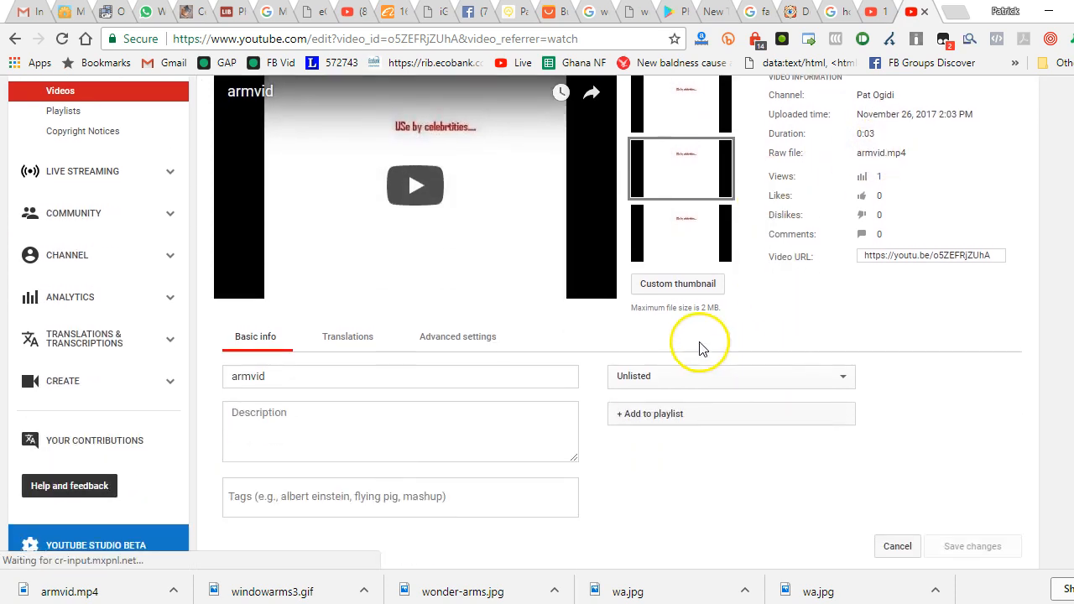
scroll(681, 337, down, 1)
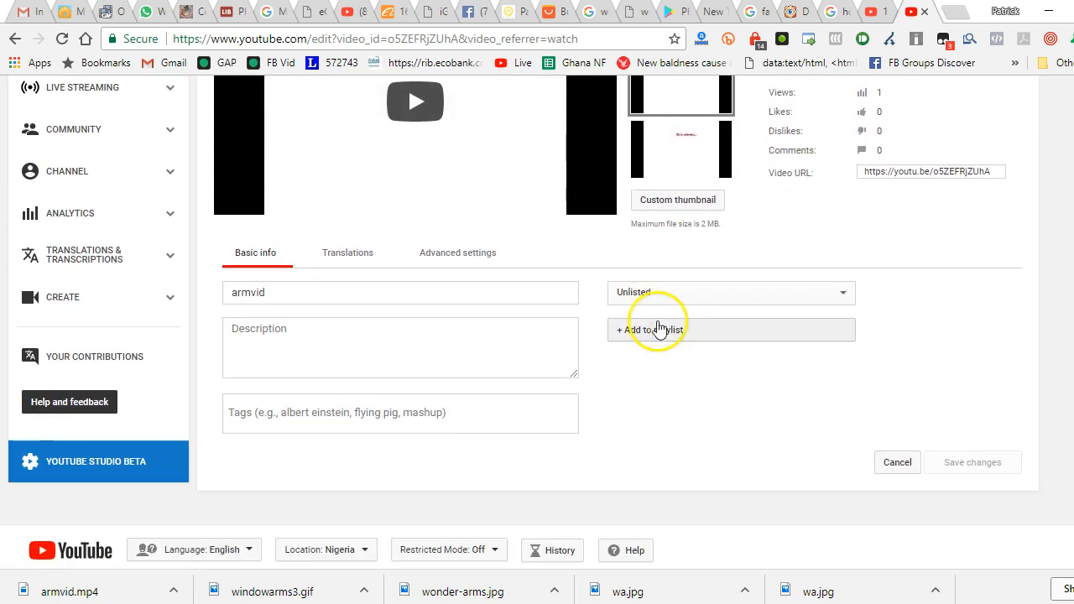
scroll(659, 327, up, 2)
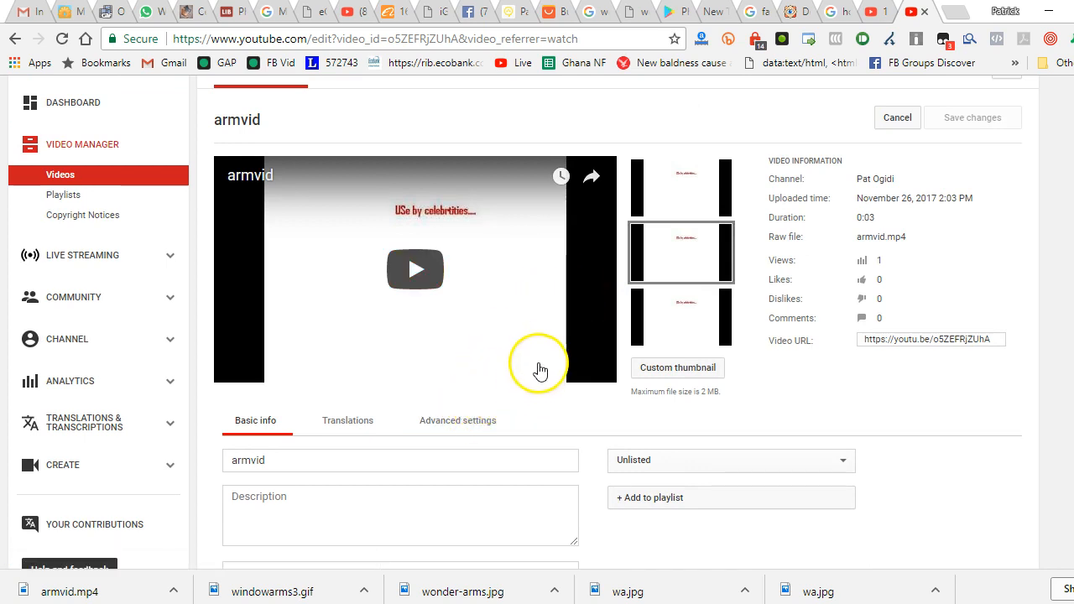
scroll(539, 408, up, 1)
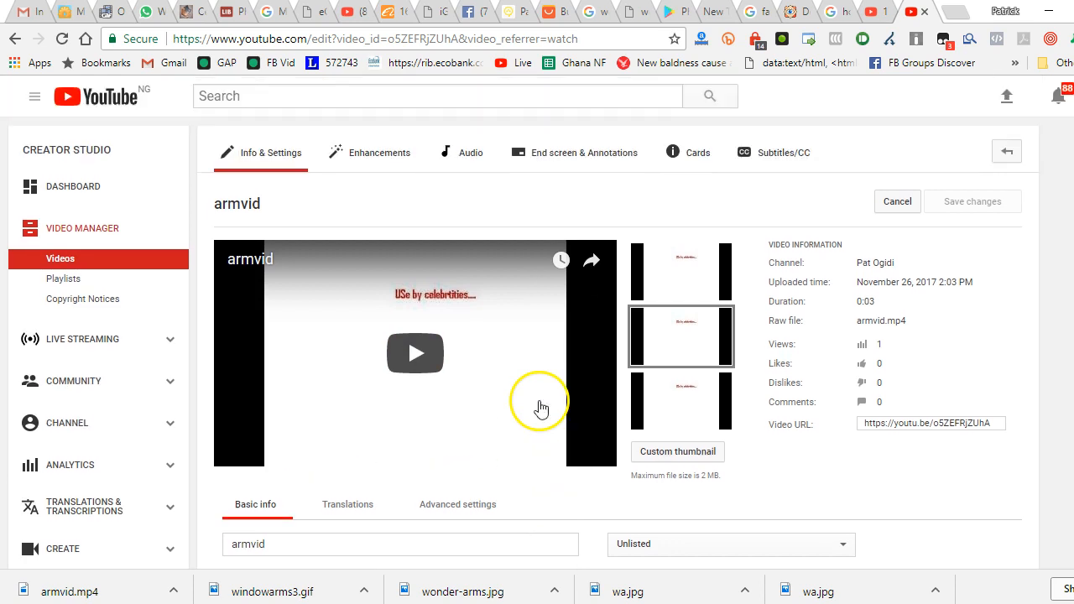
click(468, 155)
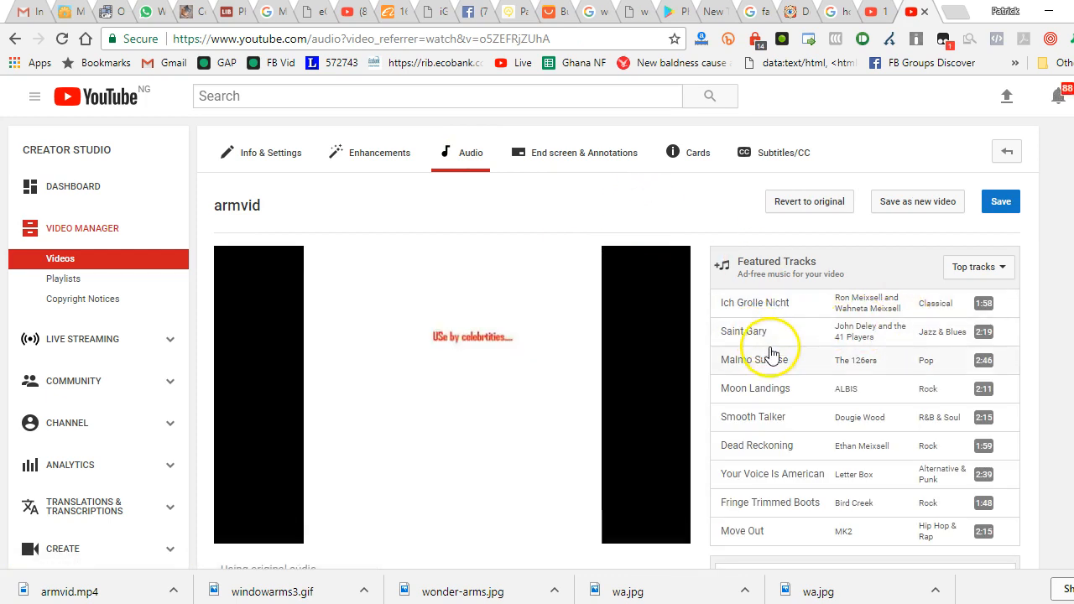
Browse the featured tracks and add Your Voice Is American by Letter Box as armvid's audio
scroll(828, 359, down, 1)
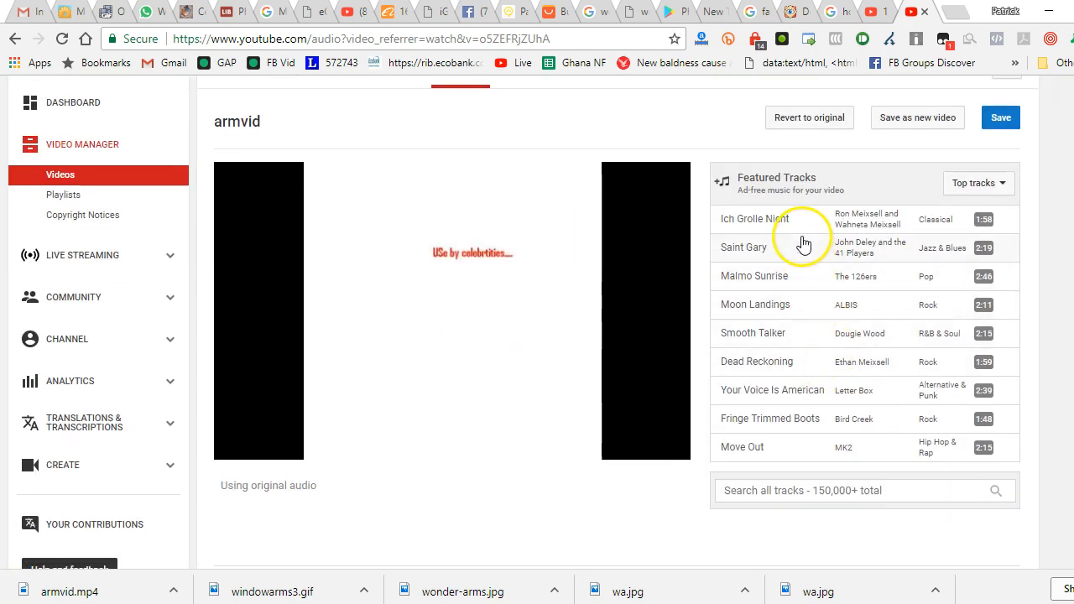
scroll(803, 252, down, 2)
scroll(807, 259, up, 1)
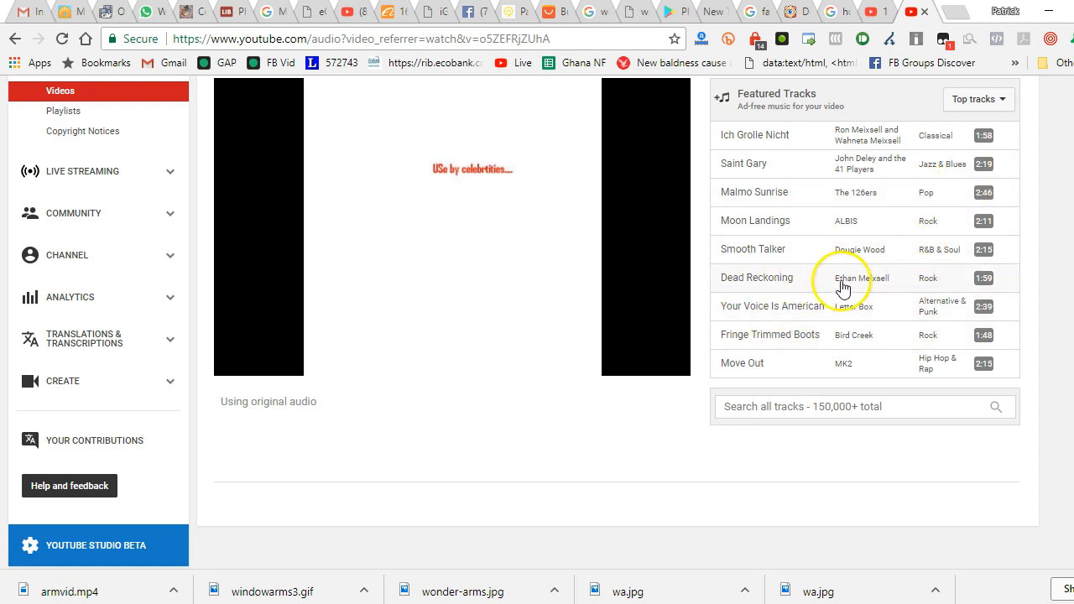
click(759, 311)
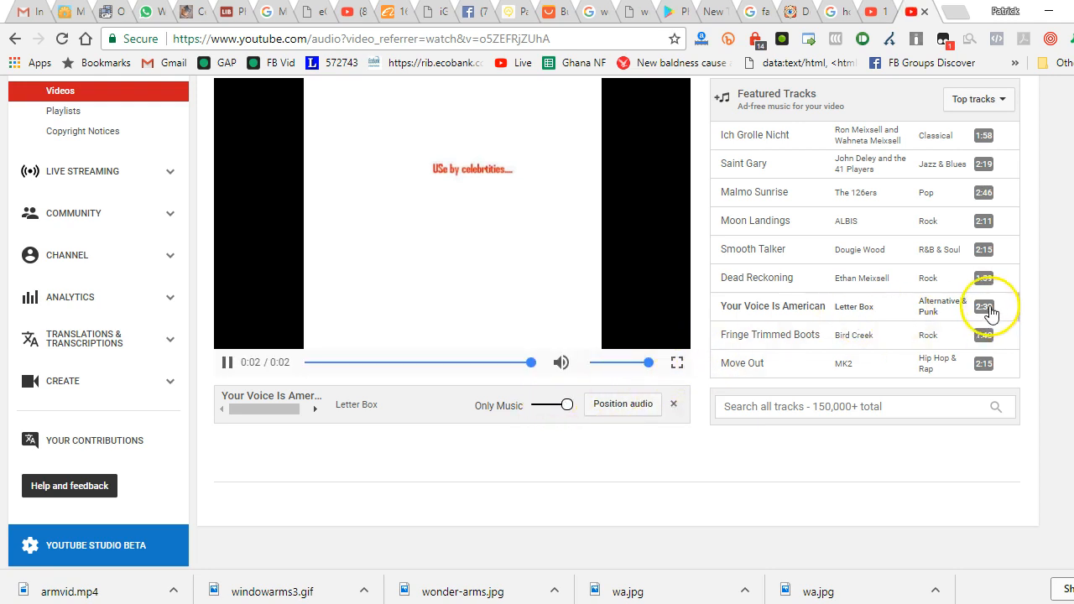
click(781, 308)
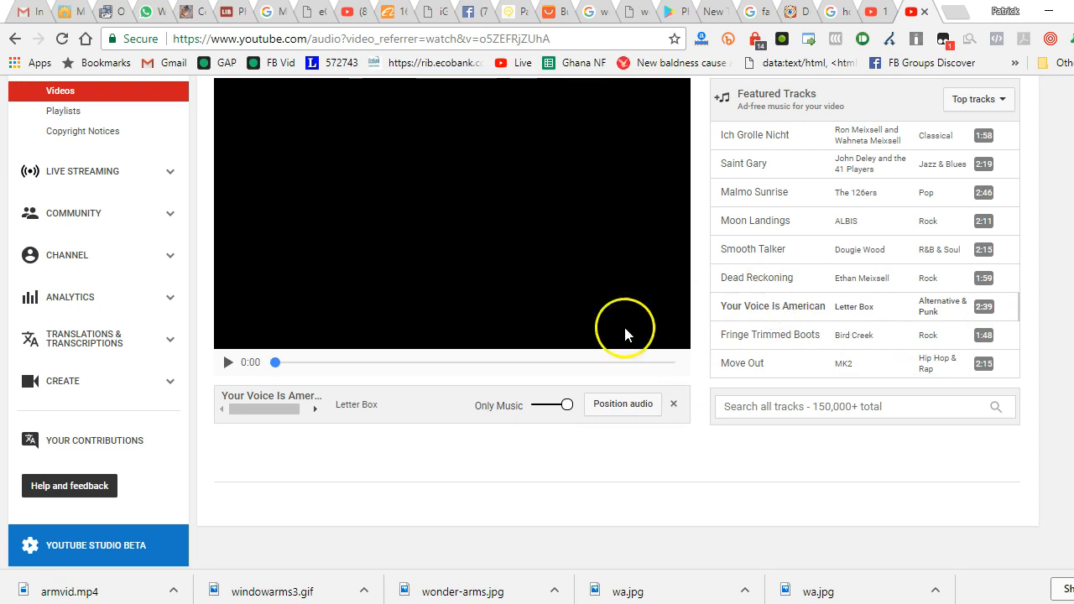
Save the audio change to the existing armvid video and confirm the save
scroll(424, 378, down, 2)
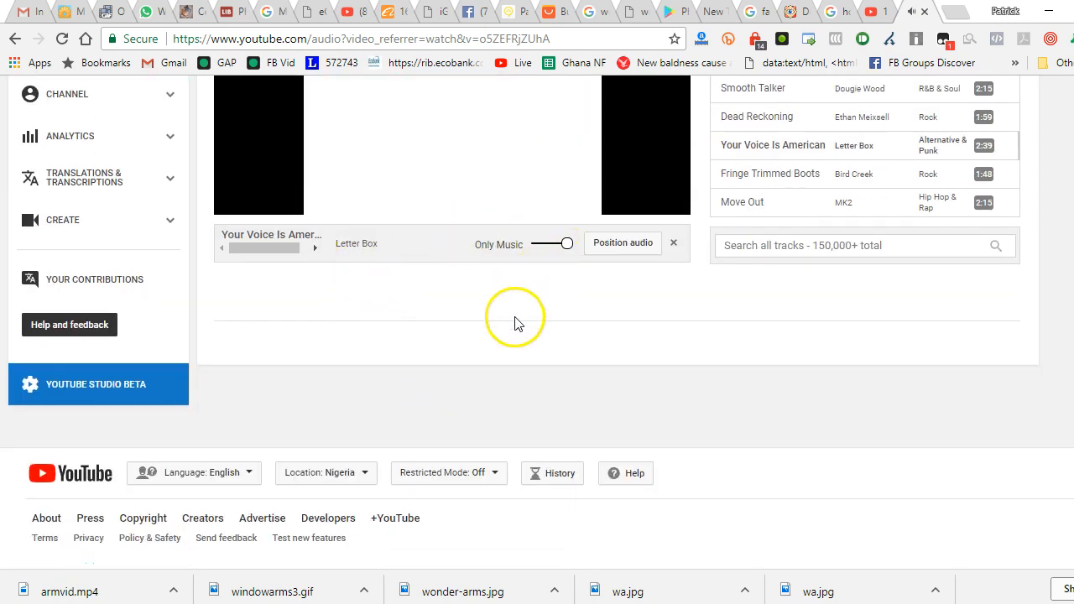
scroll(515, 323, up, 4)
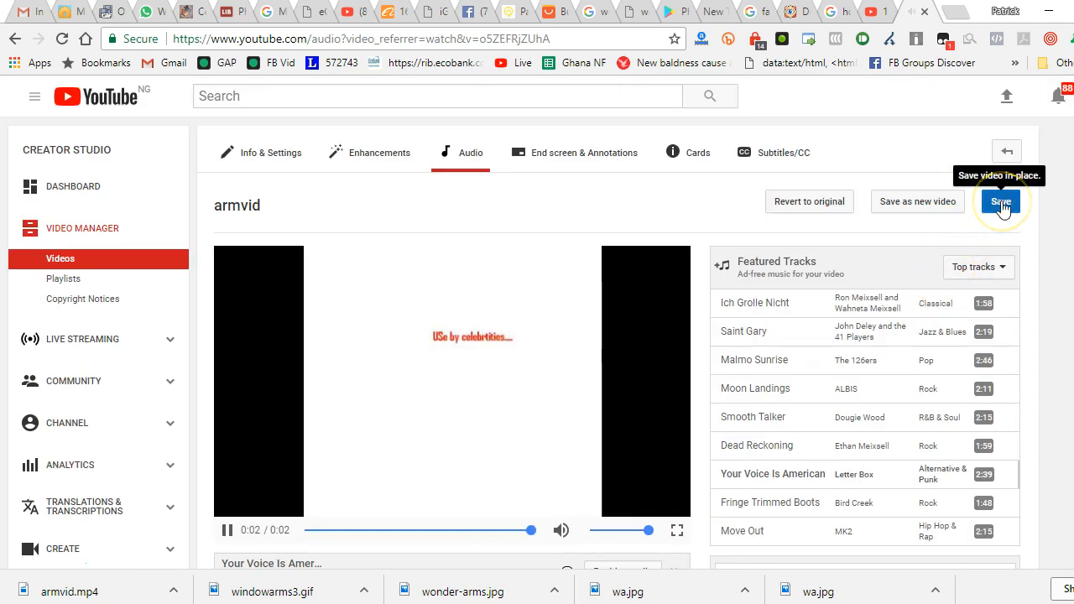
click(1000, 204)
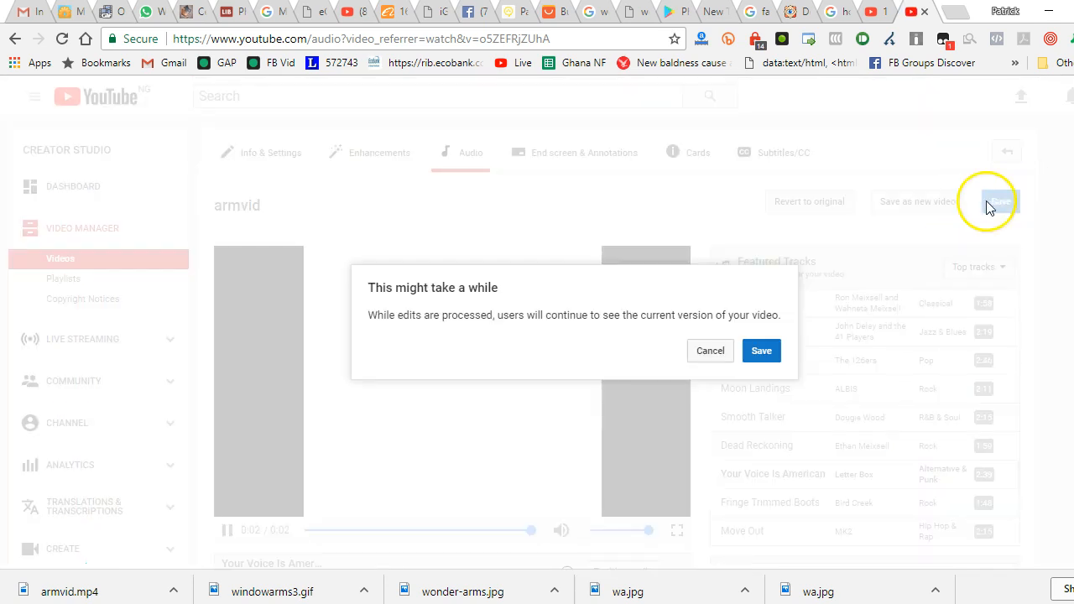
click(761, 351)
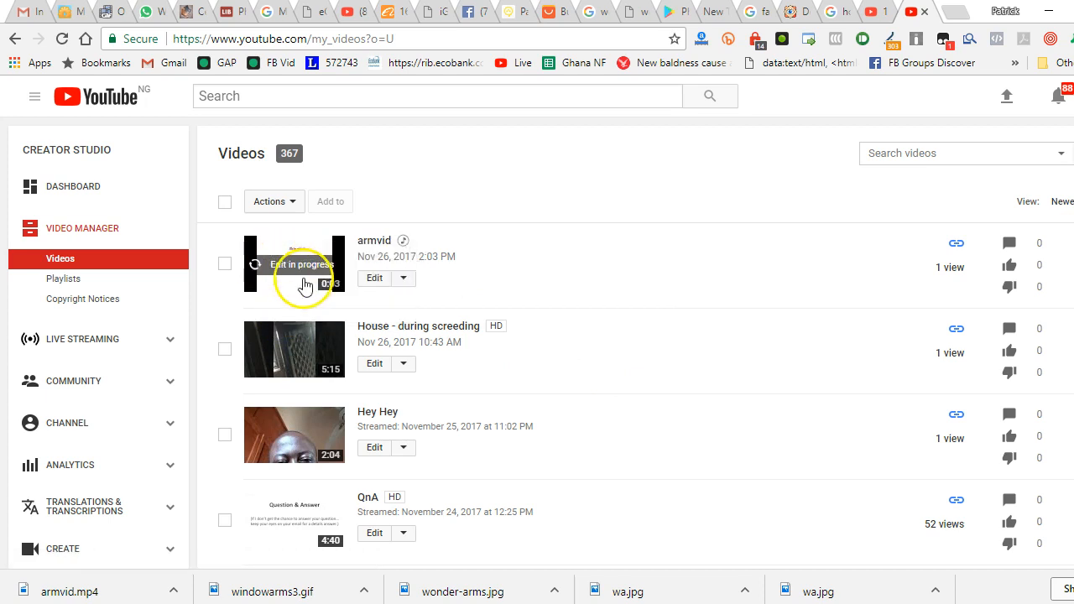
scroll(540, 239, down, 1)
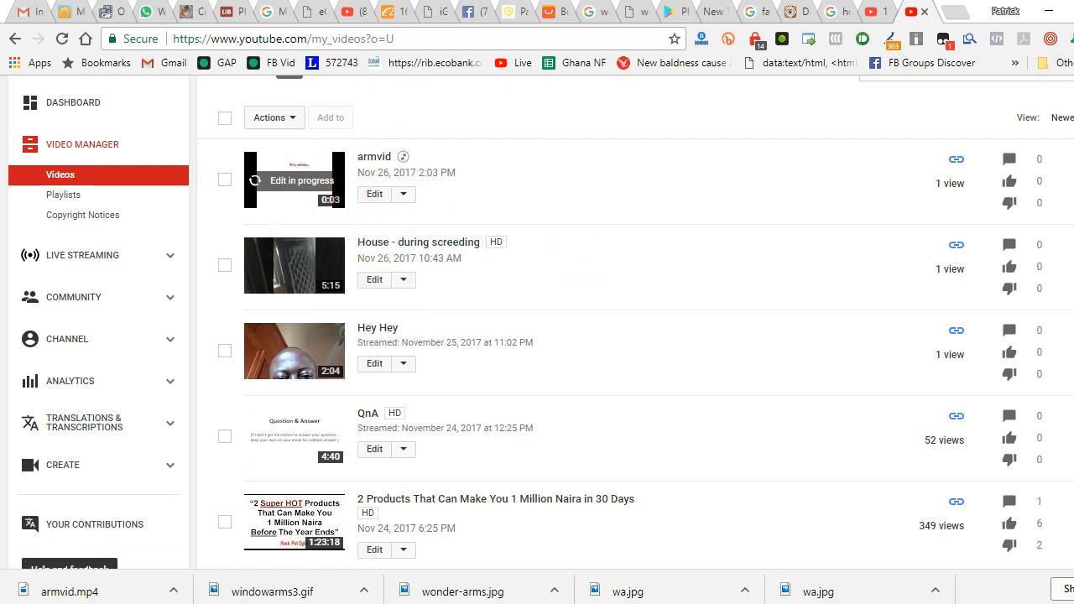
Return to the armvid upload page and copy the video's share link
click(875, 11)
right_click(533, 255)
click(507, 254)
key(super+c)
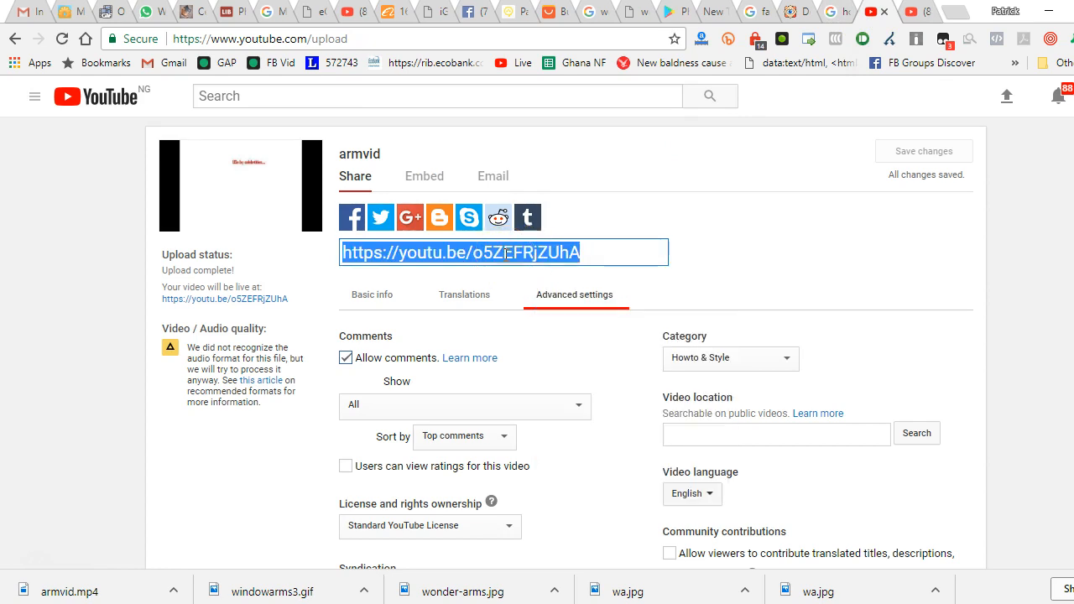
right_click(507, 254)
click(546, 286)
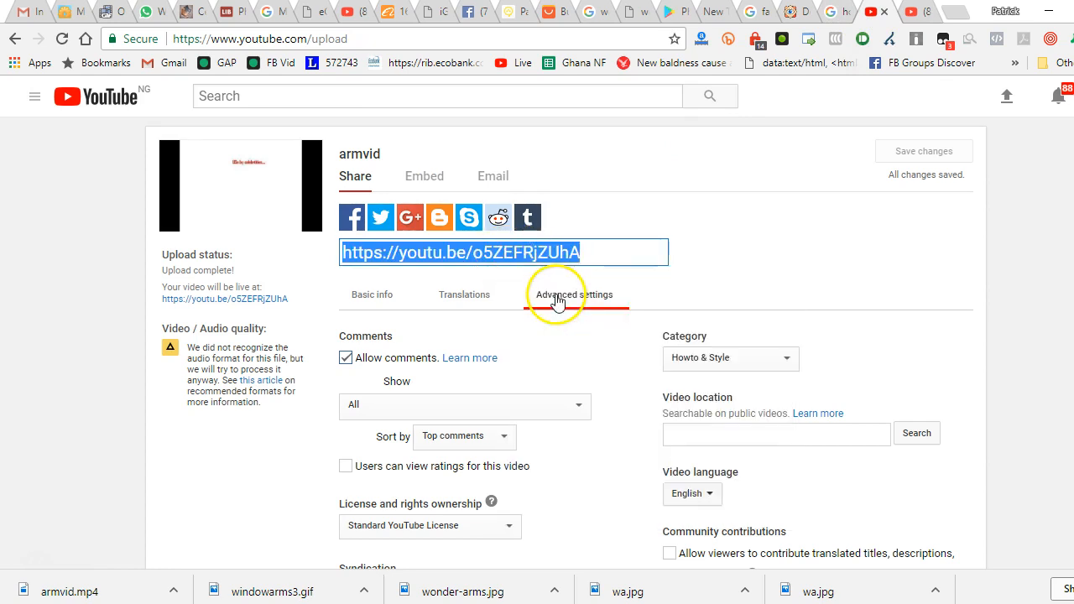
Open savefrom.net in a new tab and submit the copied armvid link for download
key(ctrl+t)
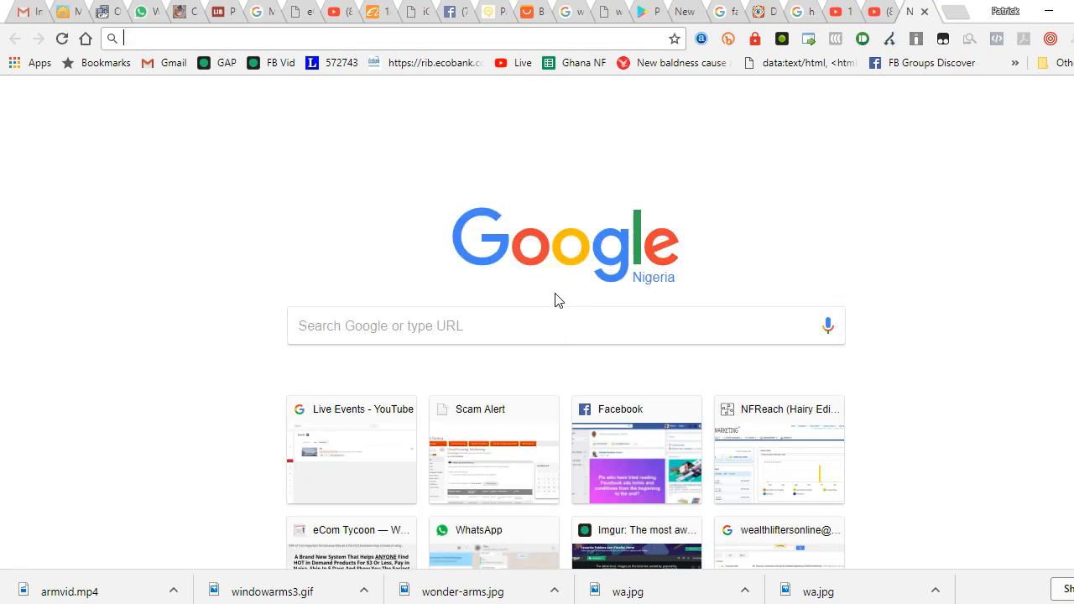
text(savefrom.net)
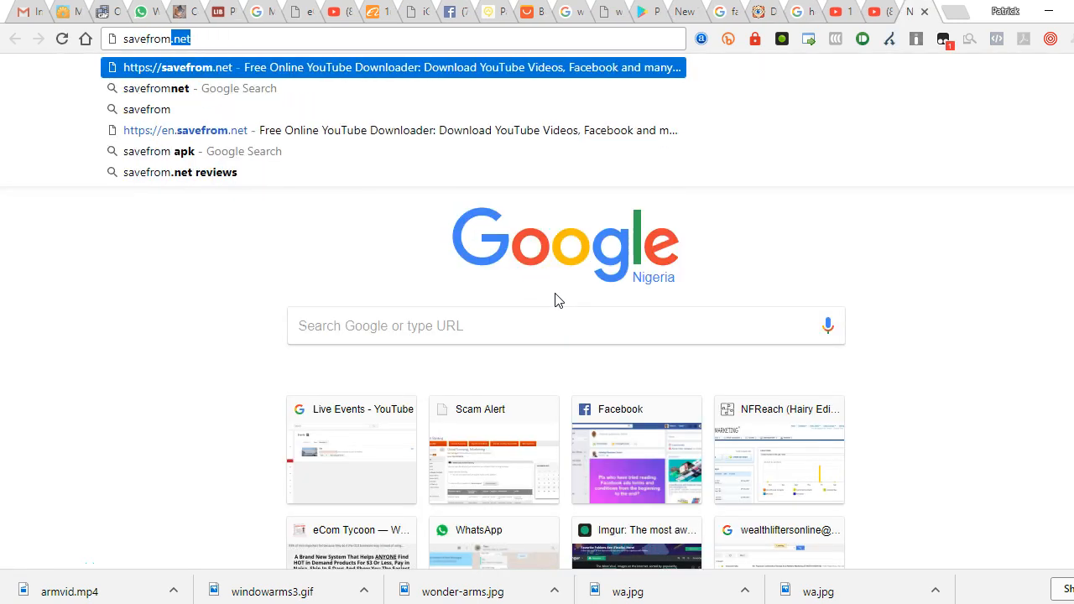
key(Return)
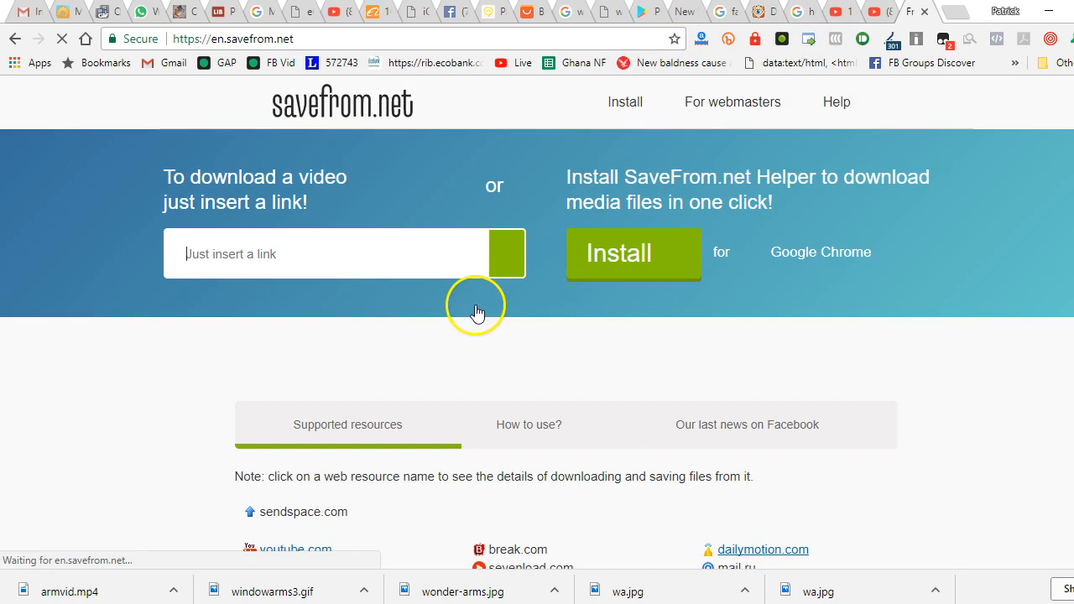
right_click(420, 262)
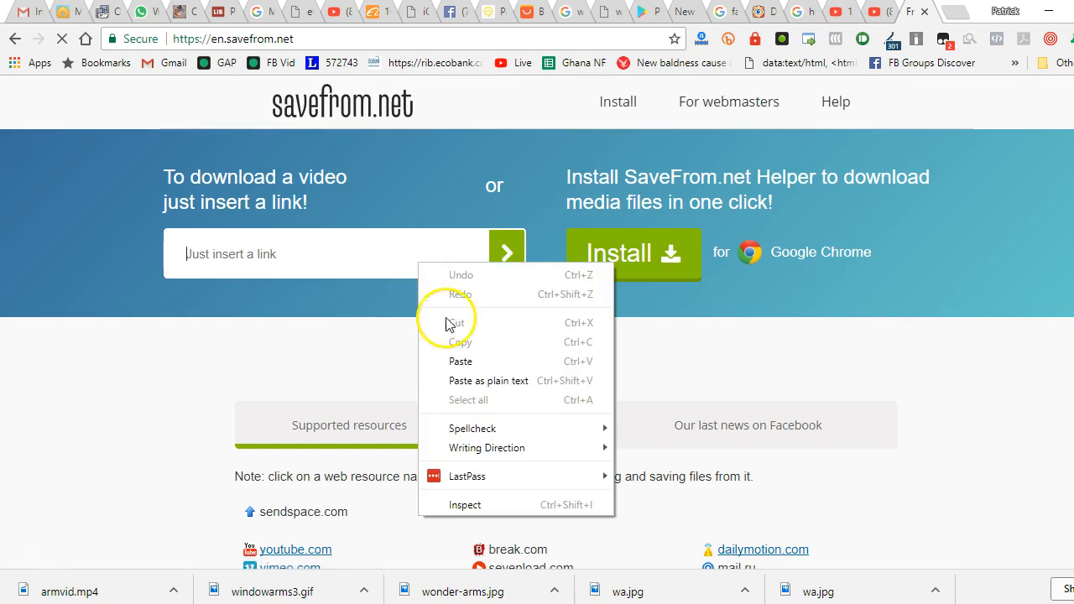
click(457, 379)
click(519, 260)
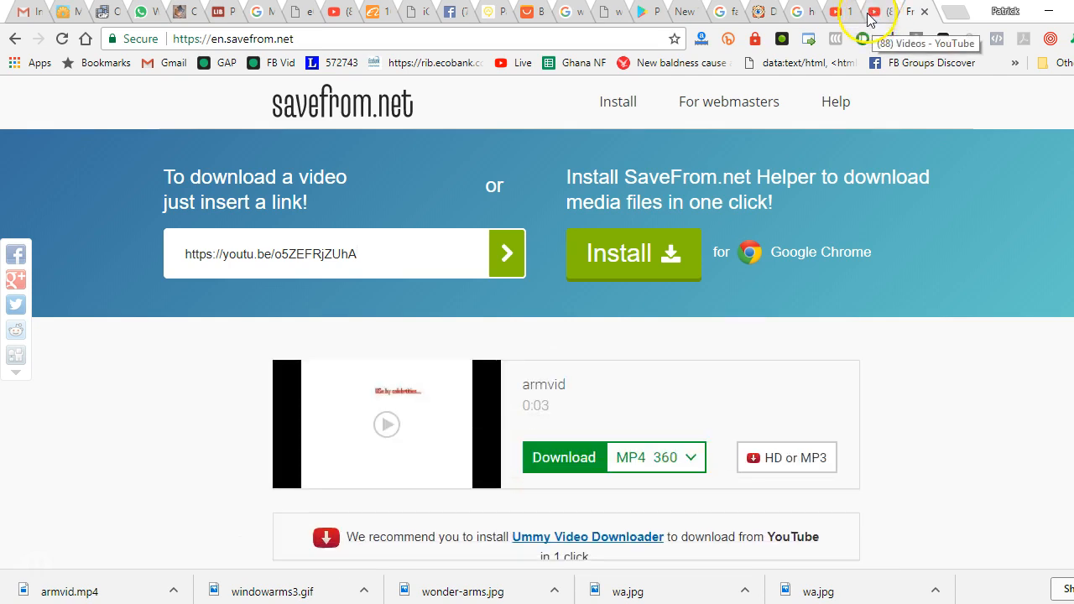
Check armvid's editing status in the YouTube video list
scroll(367, 358, down, 1)
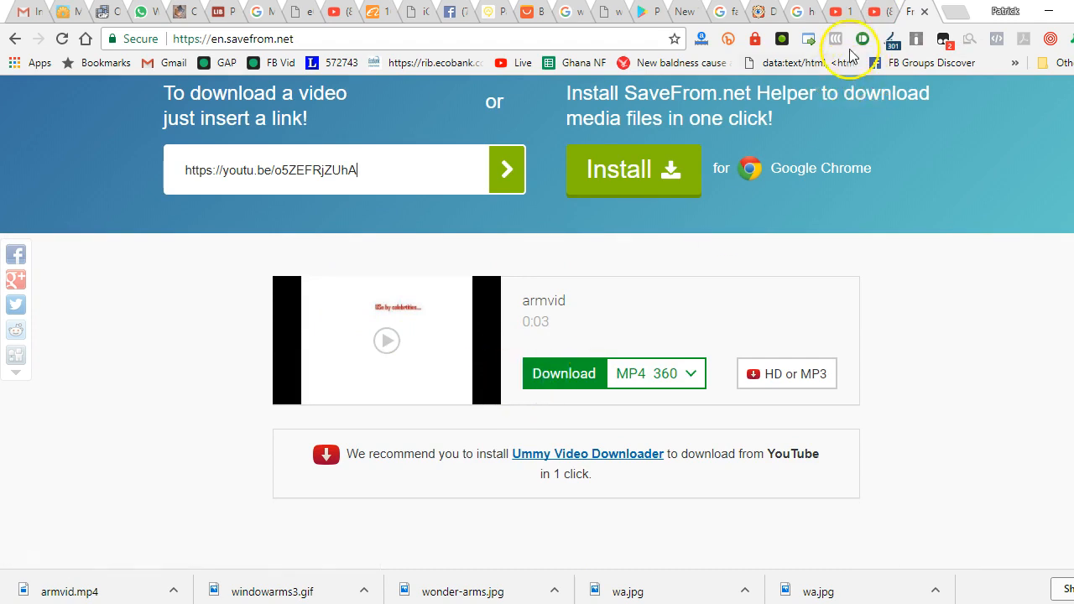
click(872, 11)
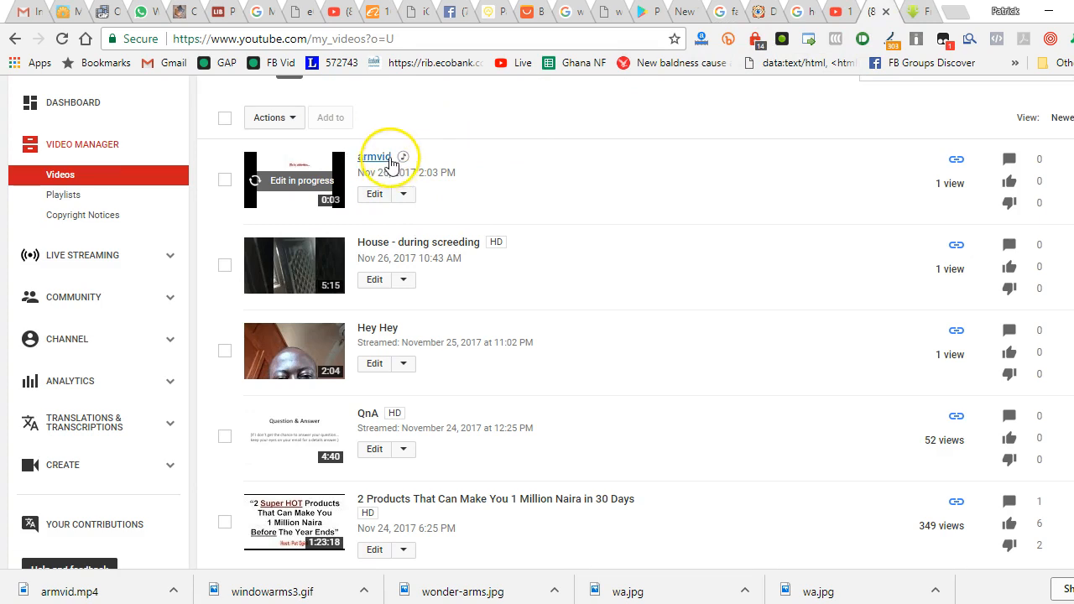
mouse_move(402, 166)
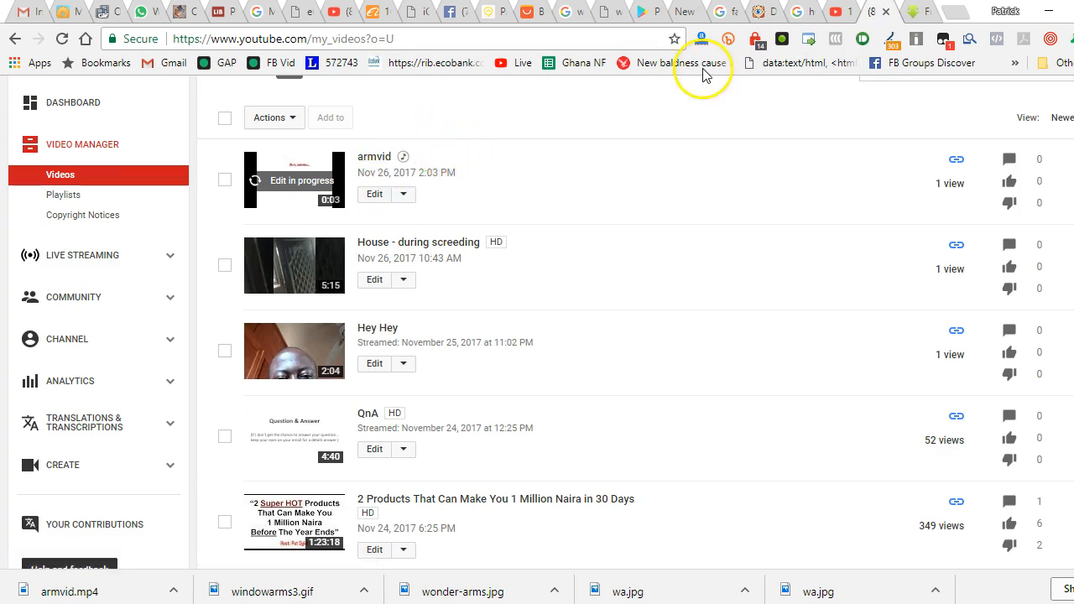
Download armvid from savefrom.net as MP4 360 and save it to the Desktop as armvid (1)
click(938, 12)
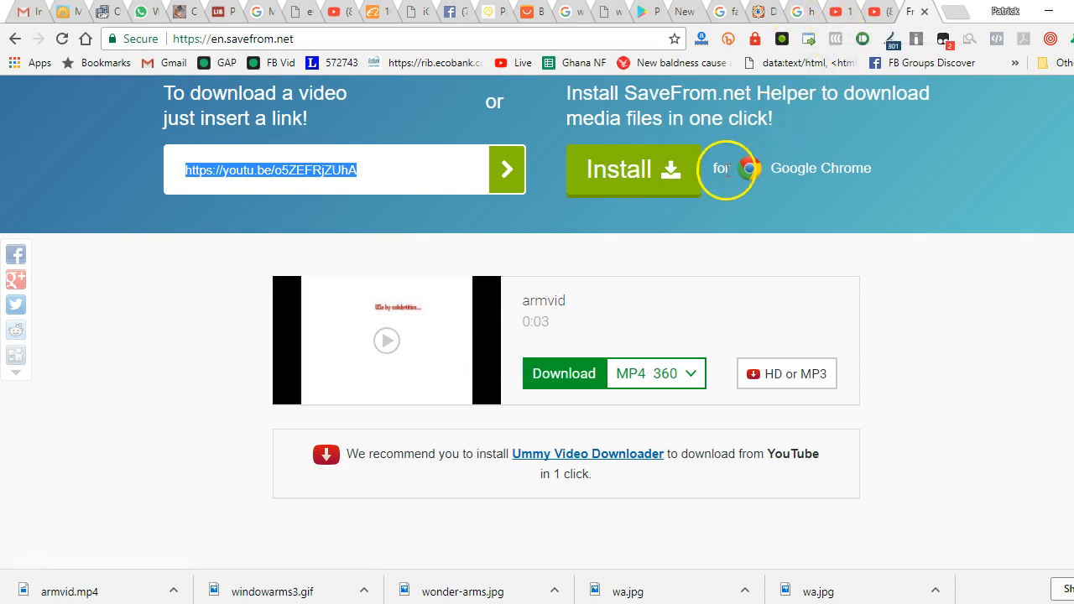
click(567, 359)
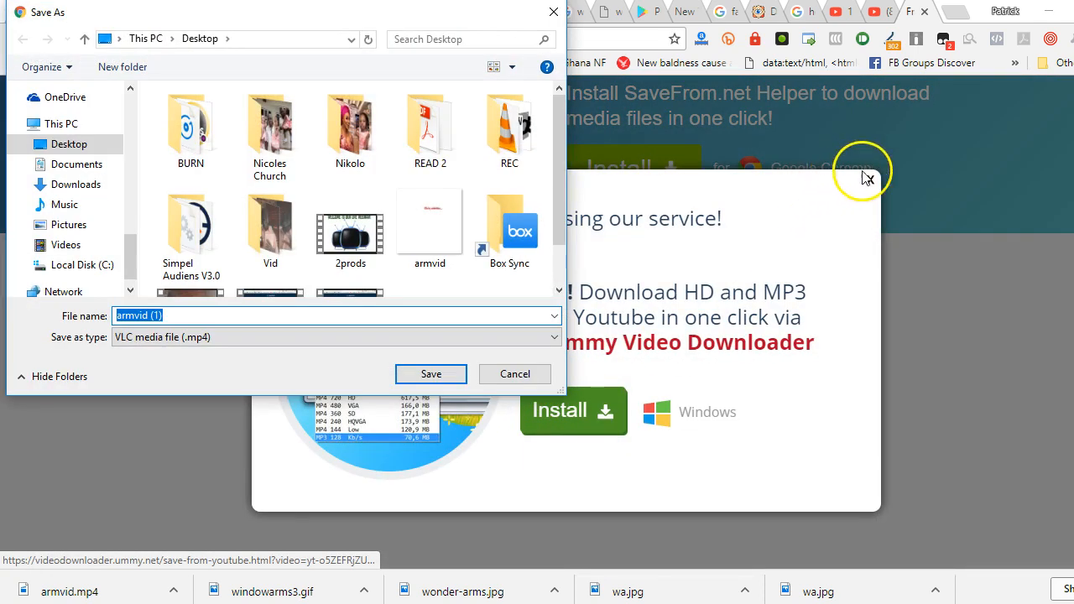
drag(513, 29, 534, 65)
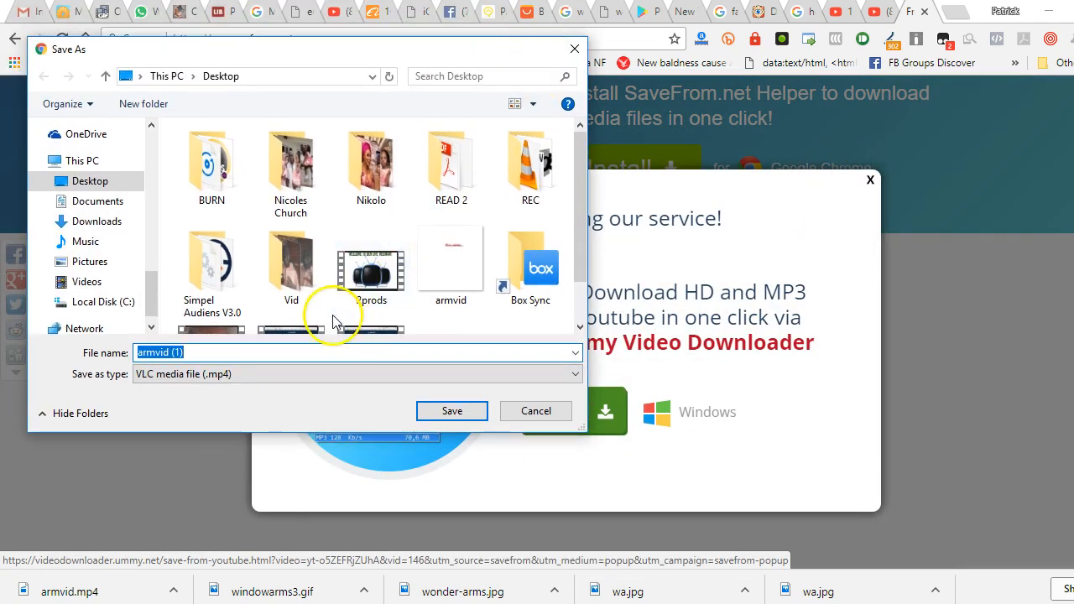
click(471, 411)
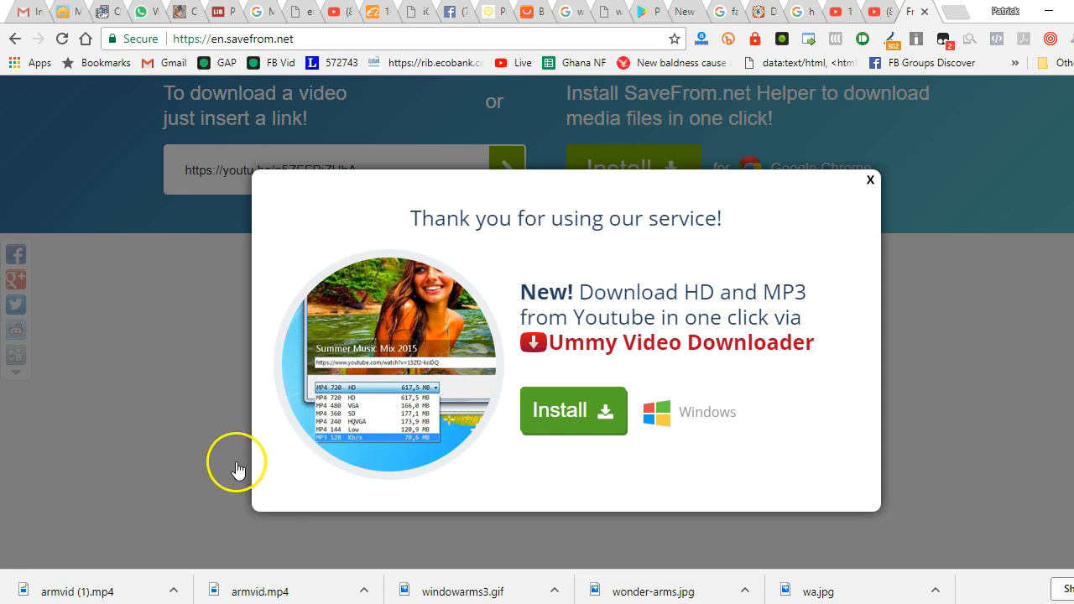
Play the downloaded armvid (1).mp4 and close the video player
click(109, 594)
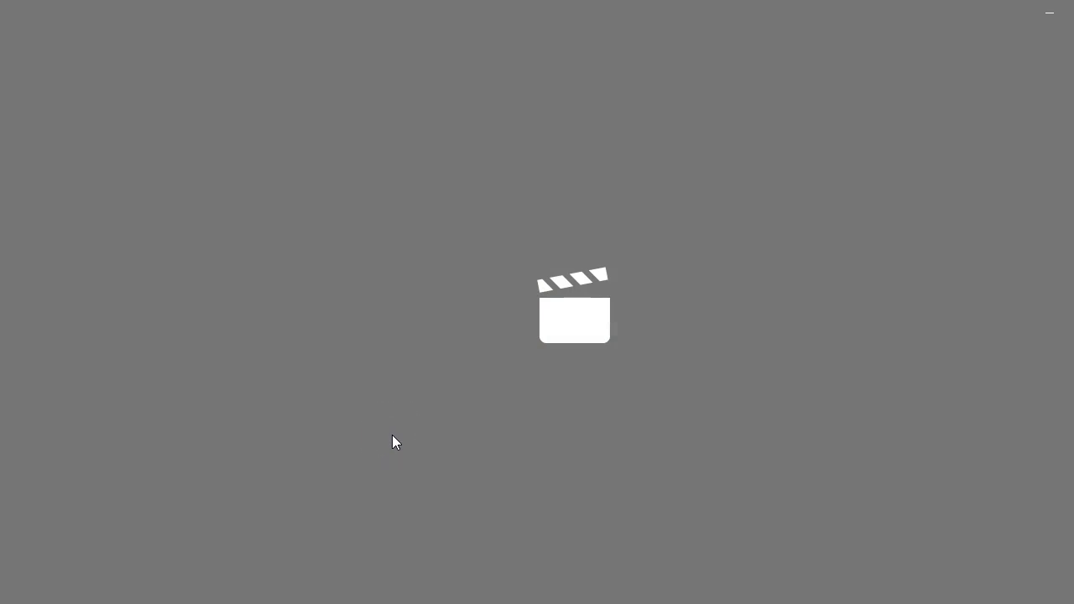
click(333, 445)
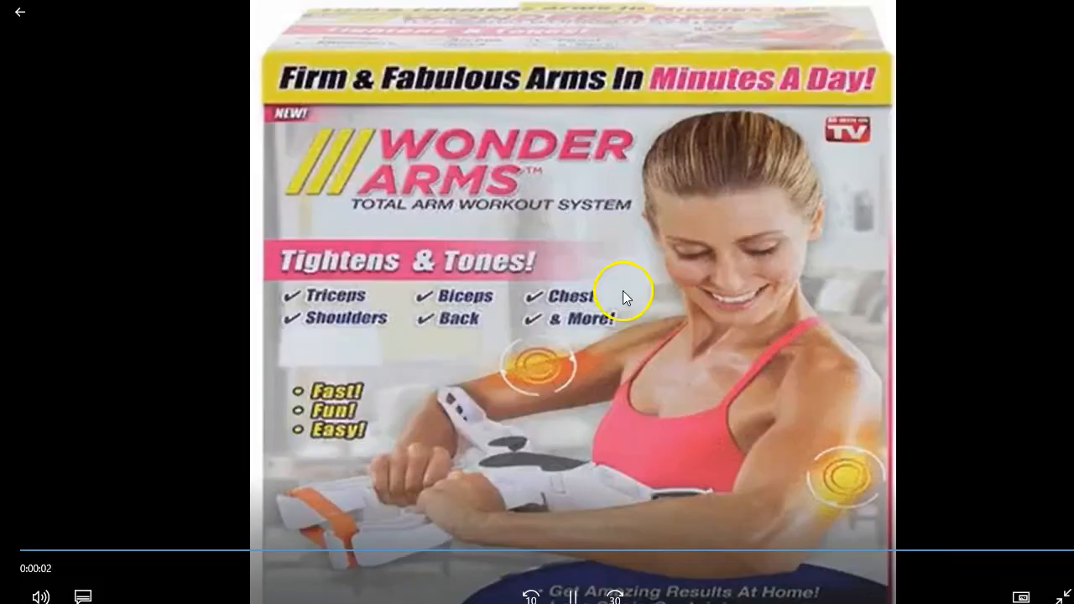
click(712, 253)
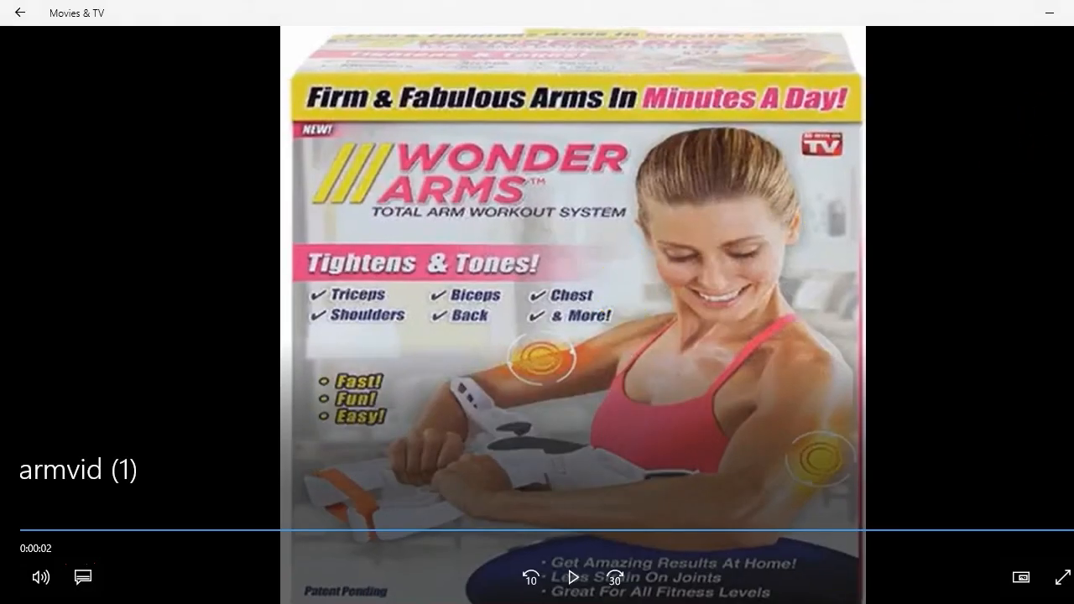
click(1073, 13)
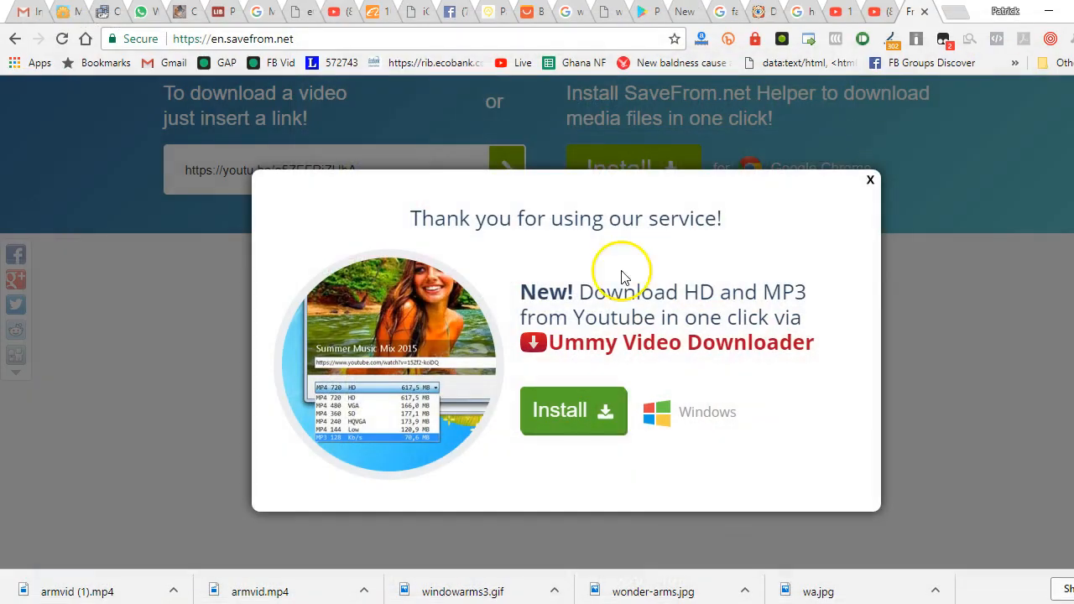
Open the Animated GIF Maker through bit.ly/creategif123 and look over its page
click(871, 10)
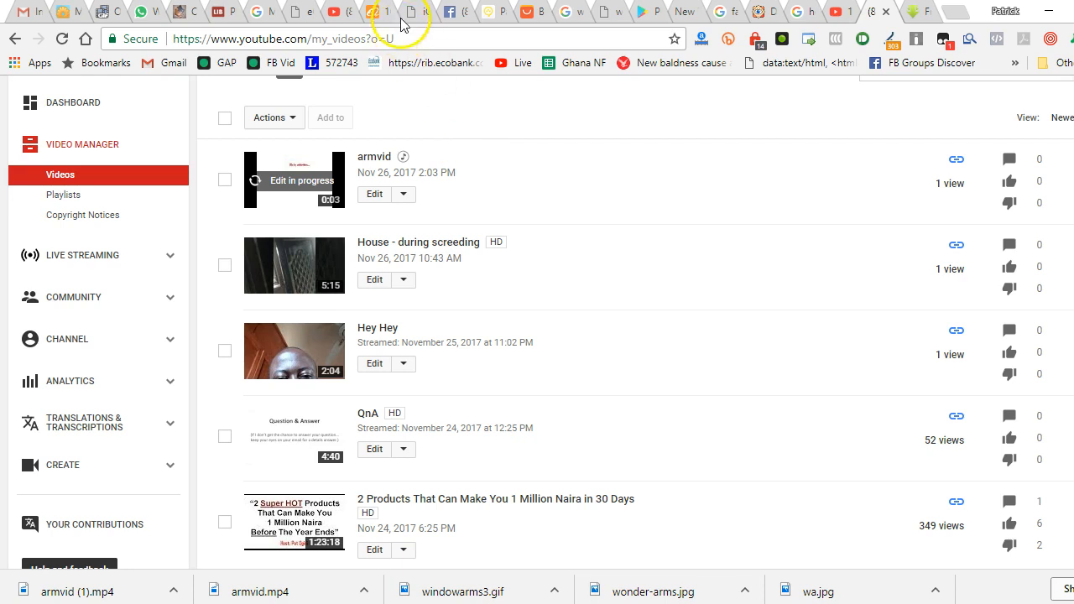
click(391, 39)
text(bit.ly/)
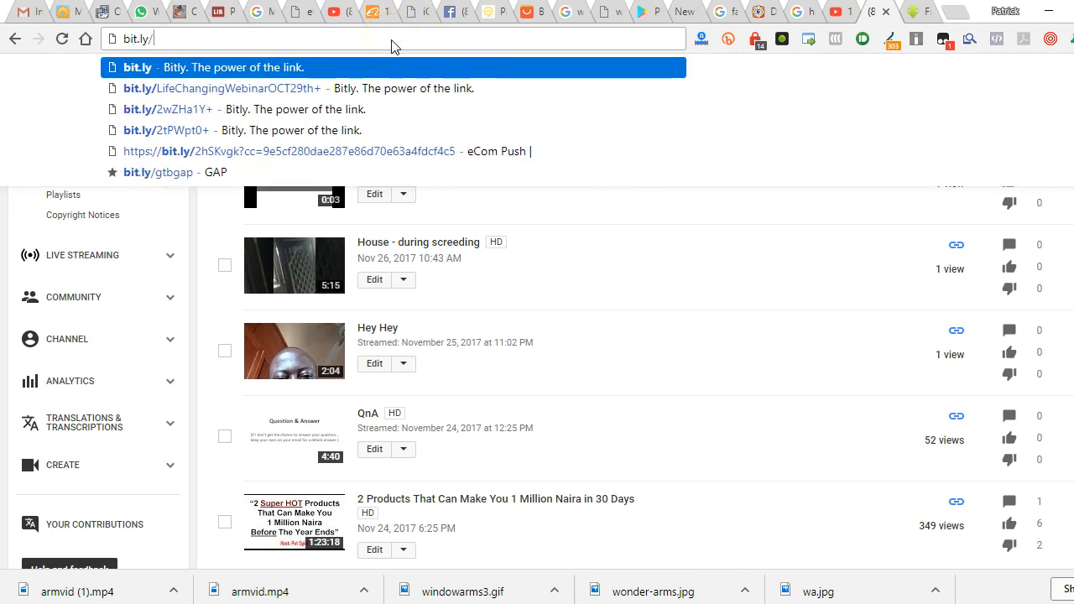
text(creategif)
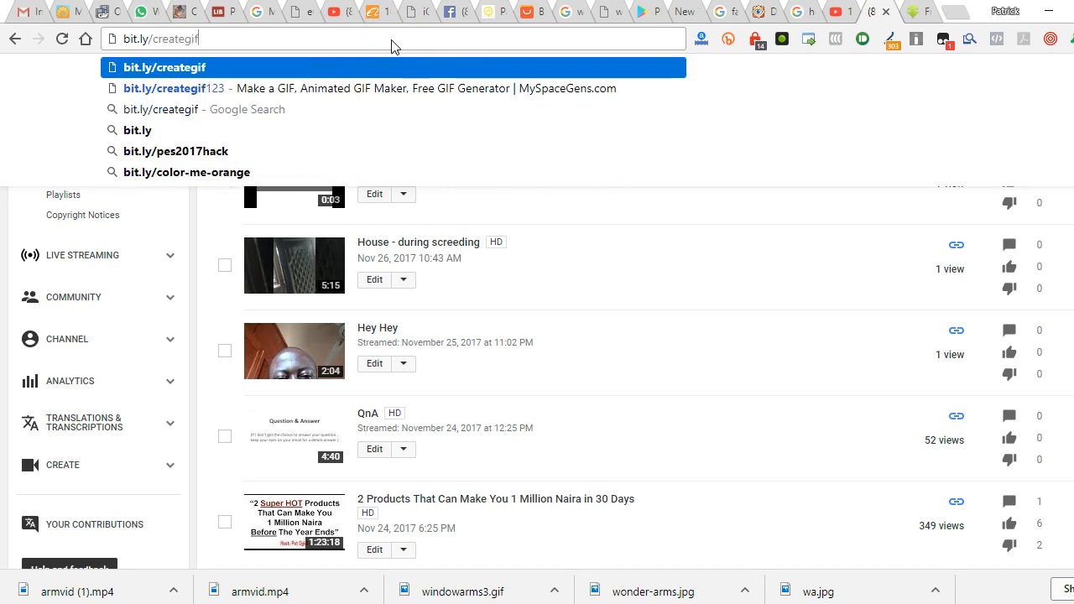
text(123)
key(Return)
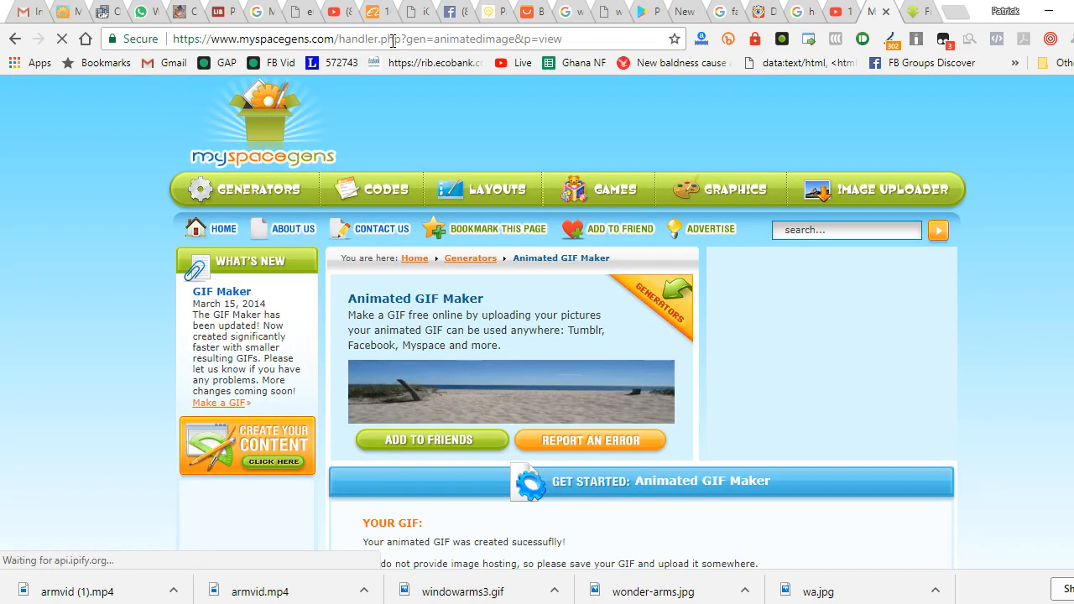
scroll(424, 371, down, 3)
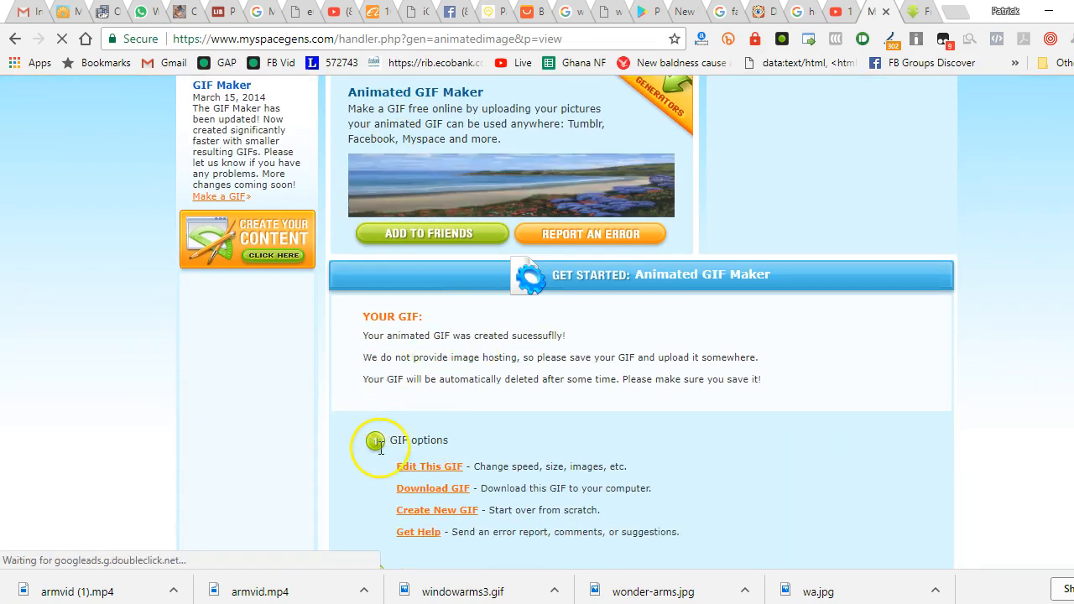
scroll(380, 445, down, 5)
scroll(370, 374, up, 2)
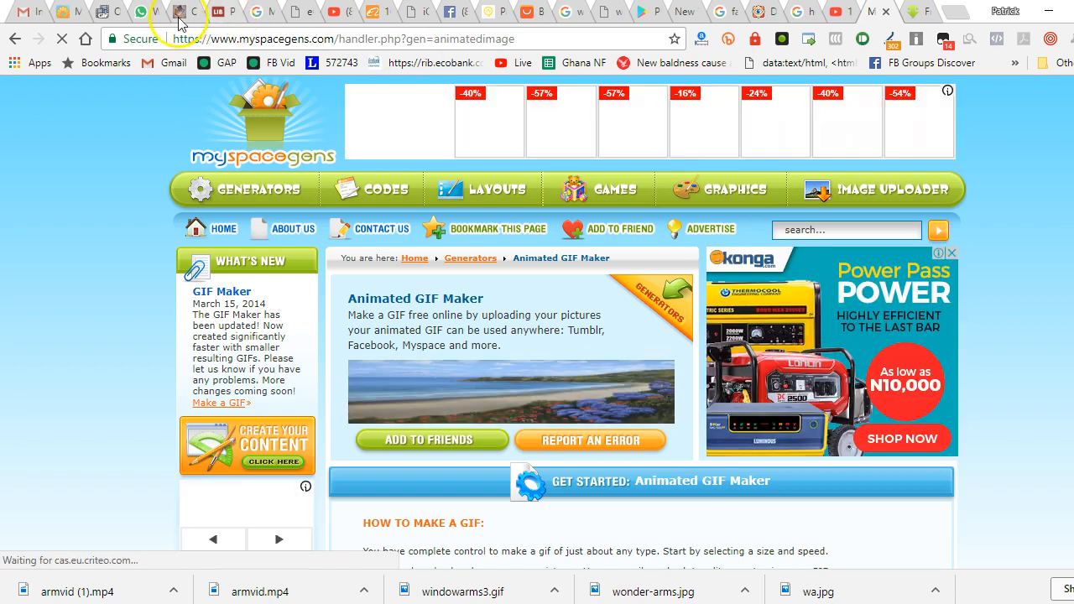
Review the ezgif GIF to MP4 conversion page, from the source GIF down to the output video and its tools
click(100, 11)
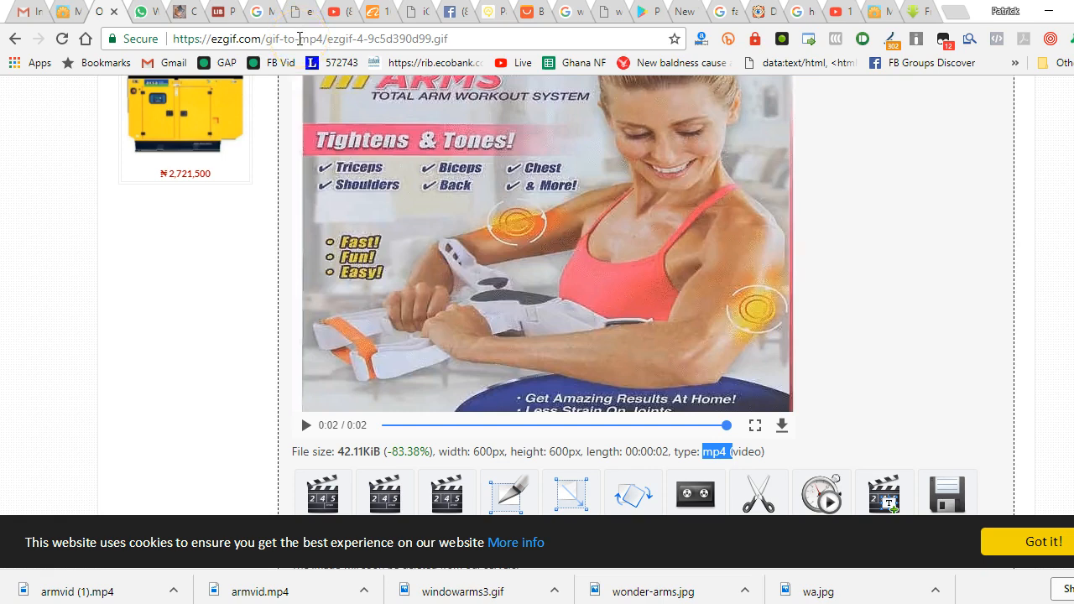
scroll(301, 125, up, 10)
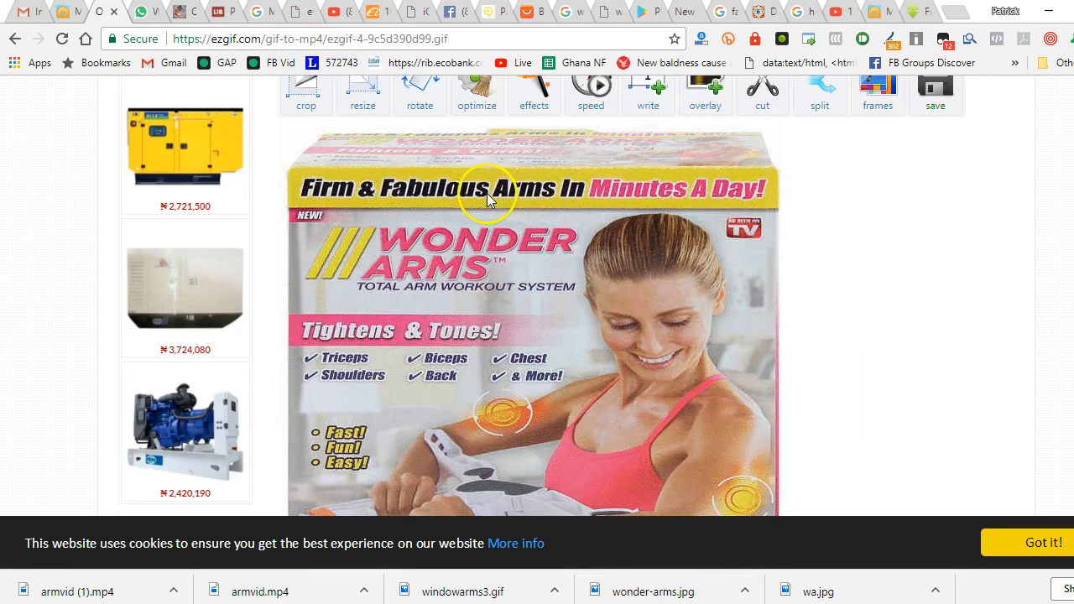
scroll(488, 194, down, 4)
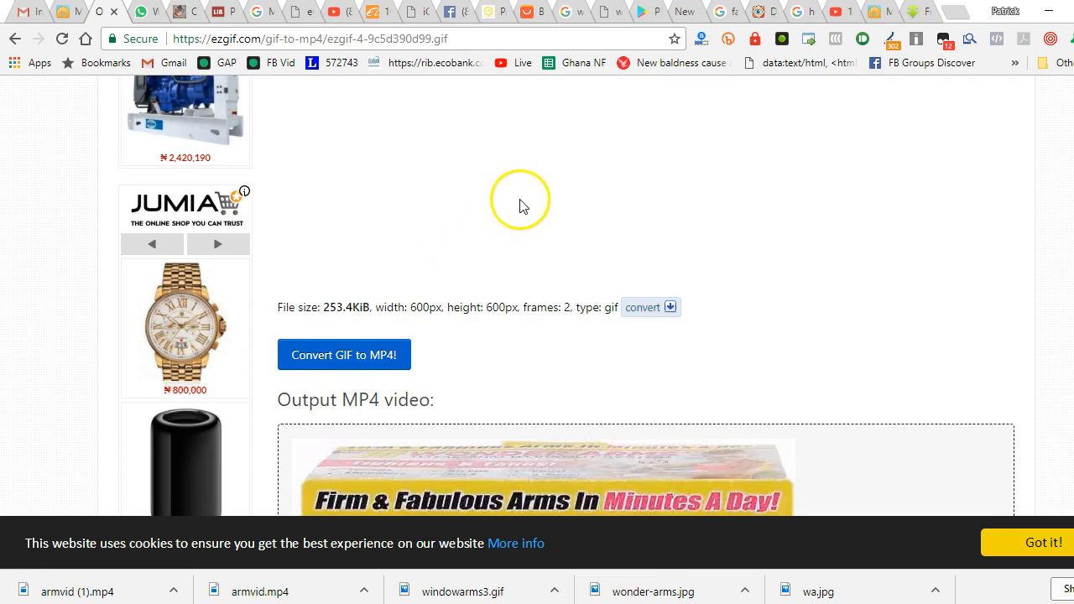
scroll(395, 362, down, 5)
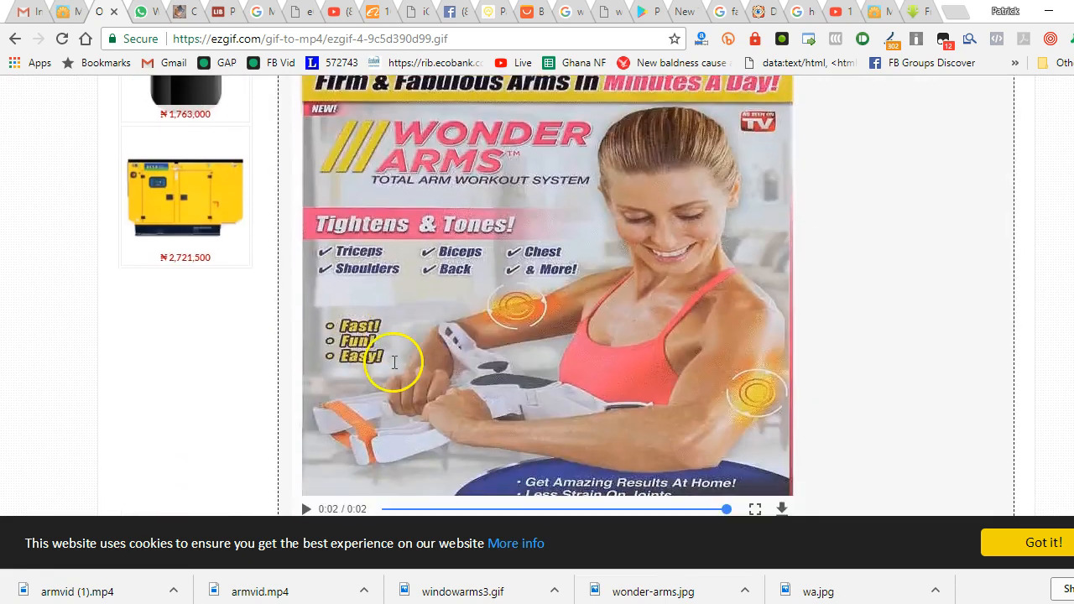
scroll(394, 362, down, 5)
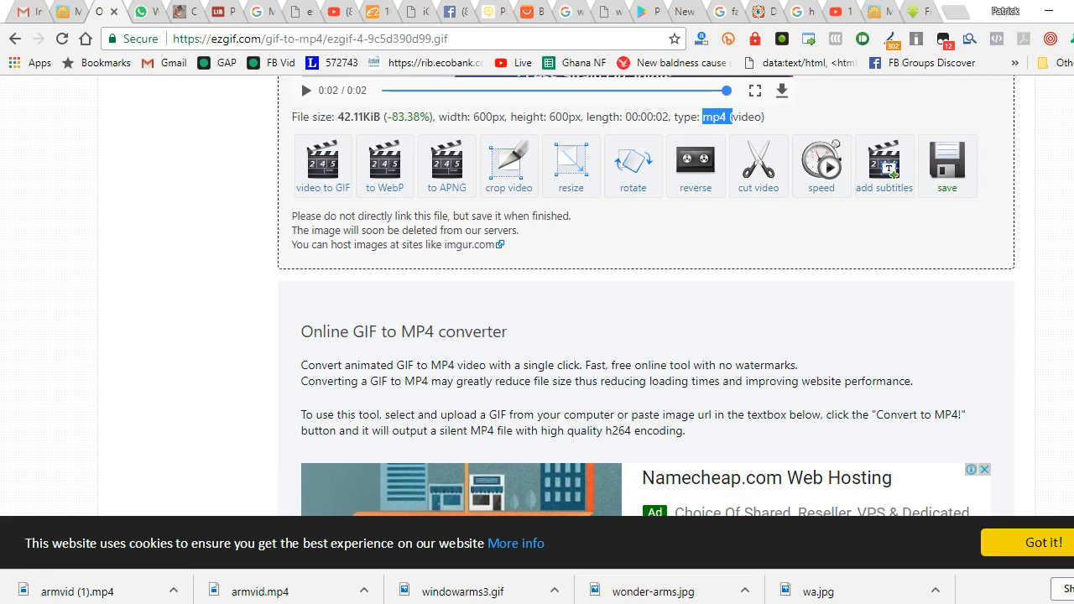
Bring up the Google Play page of the Photo to video converter app
click(608, 13)
click(639, 13)
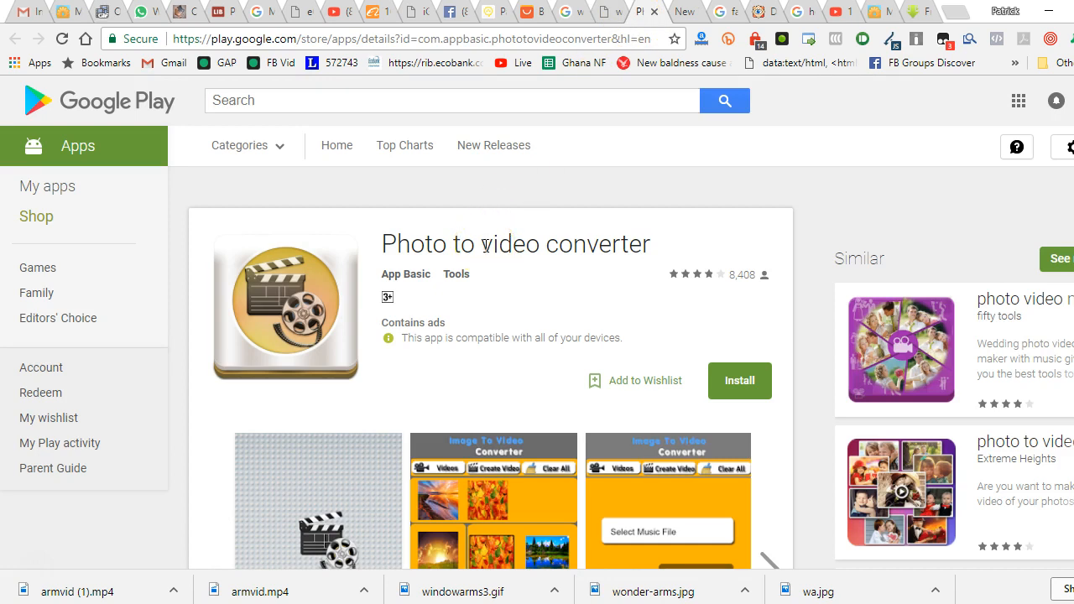
click(500, 298)
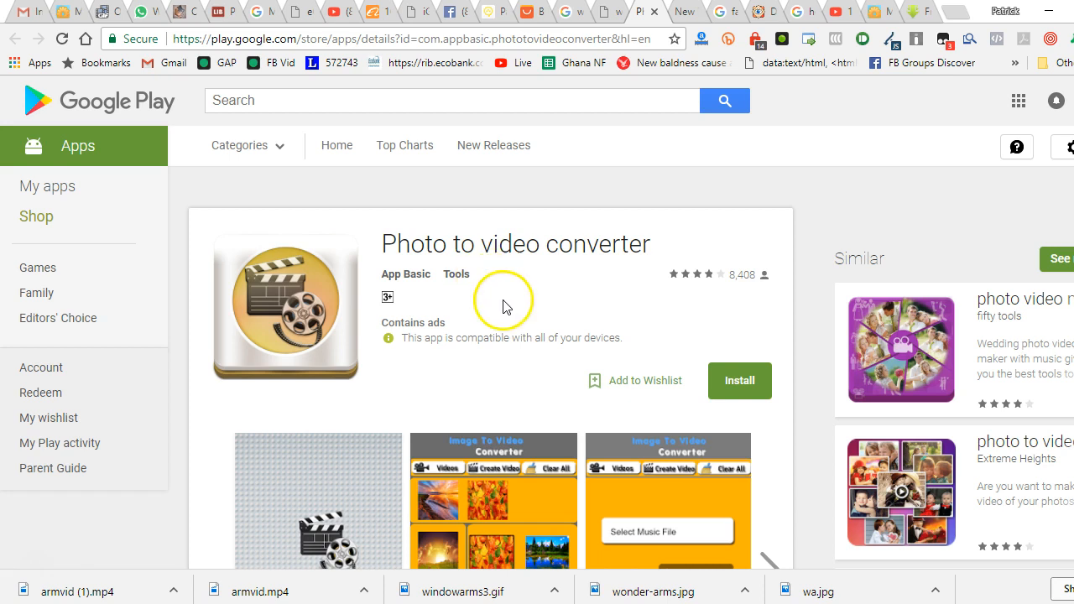